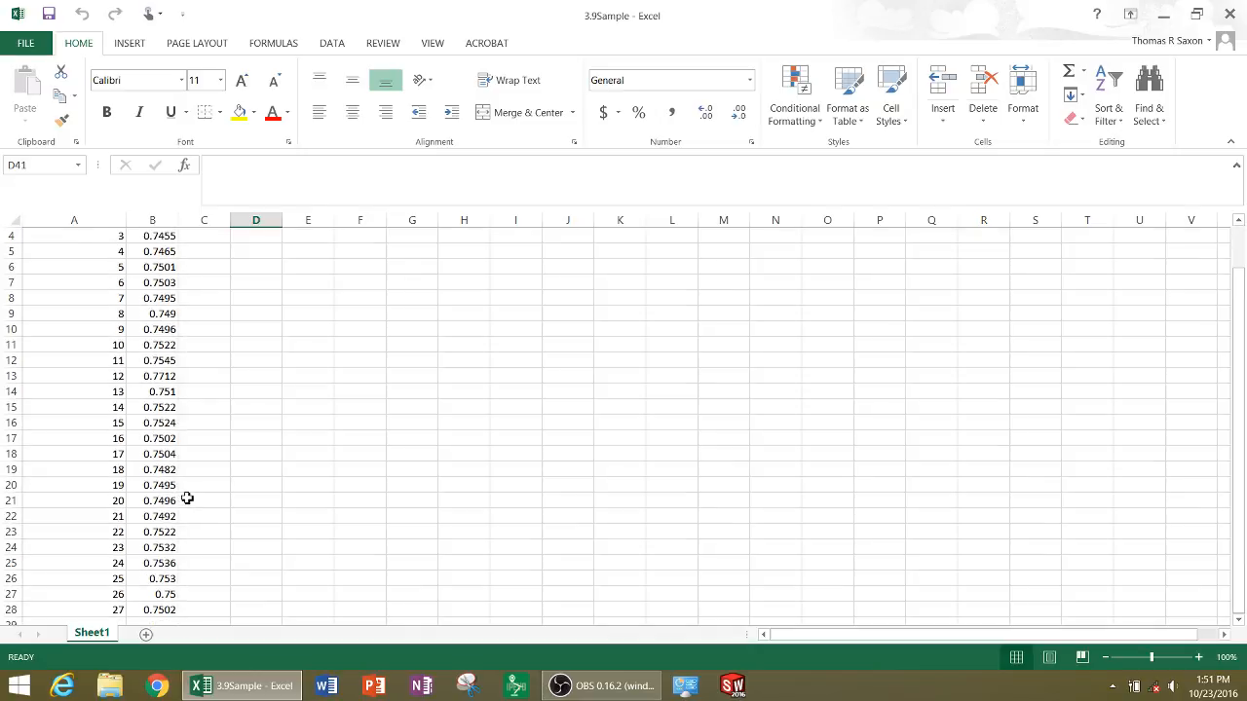
Start a Descriptive Statistics analysis with the block measurements in B2:B28 as the input range
scroll(187, 499, "up", 1)
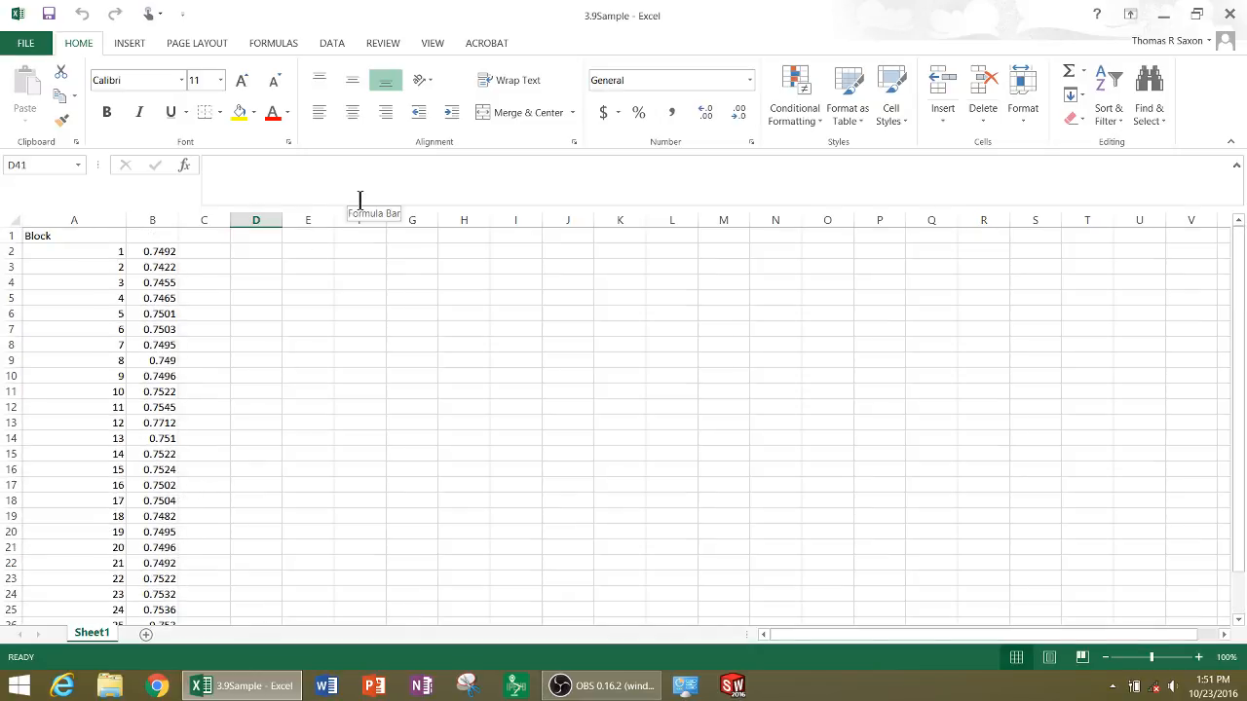
left_click(332, 47)
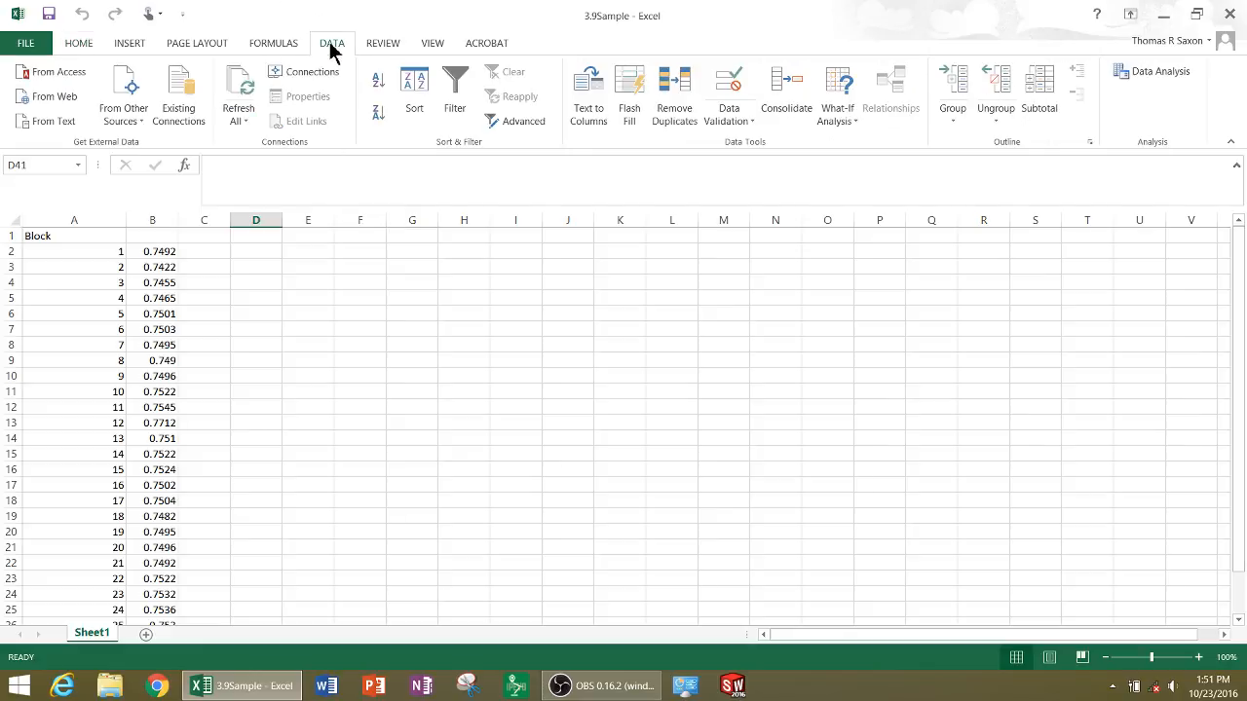
left_click(1133, 71)
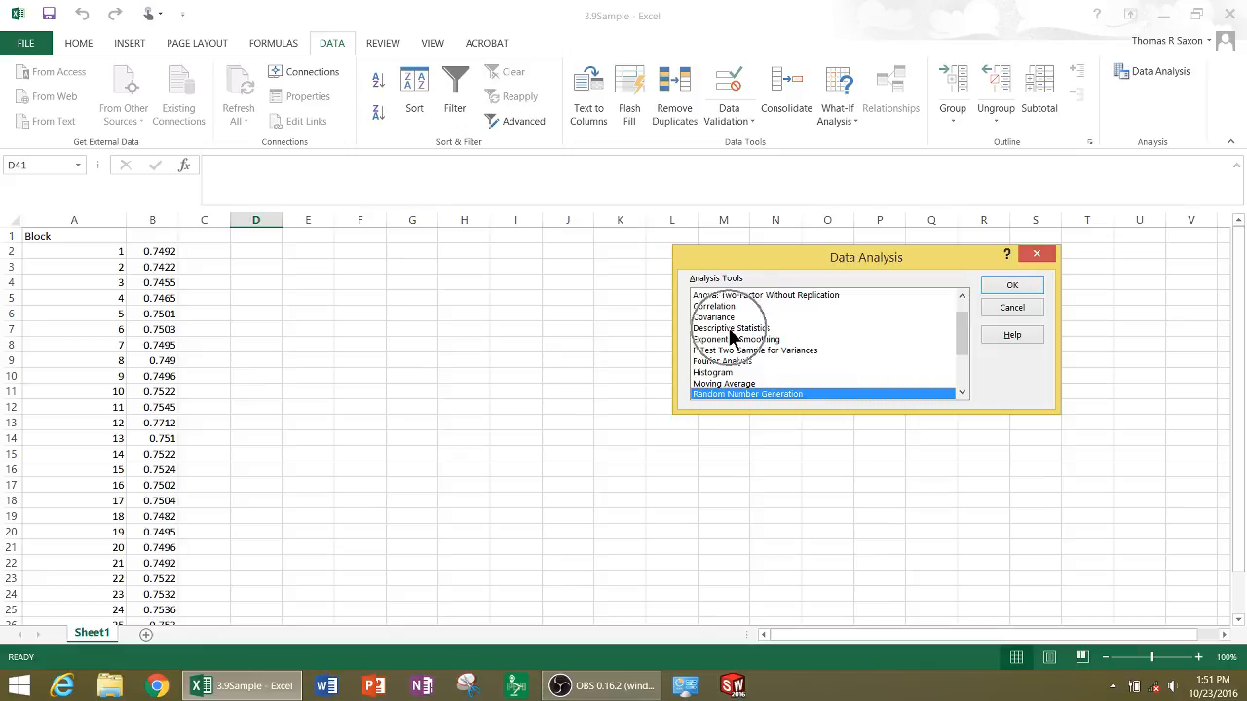
left_click(731, 330)
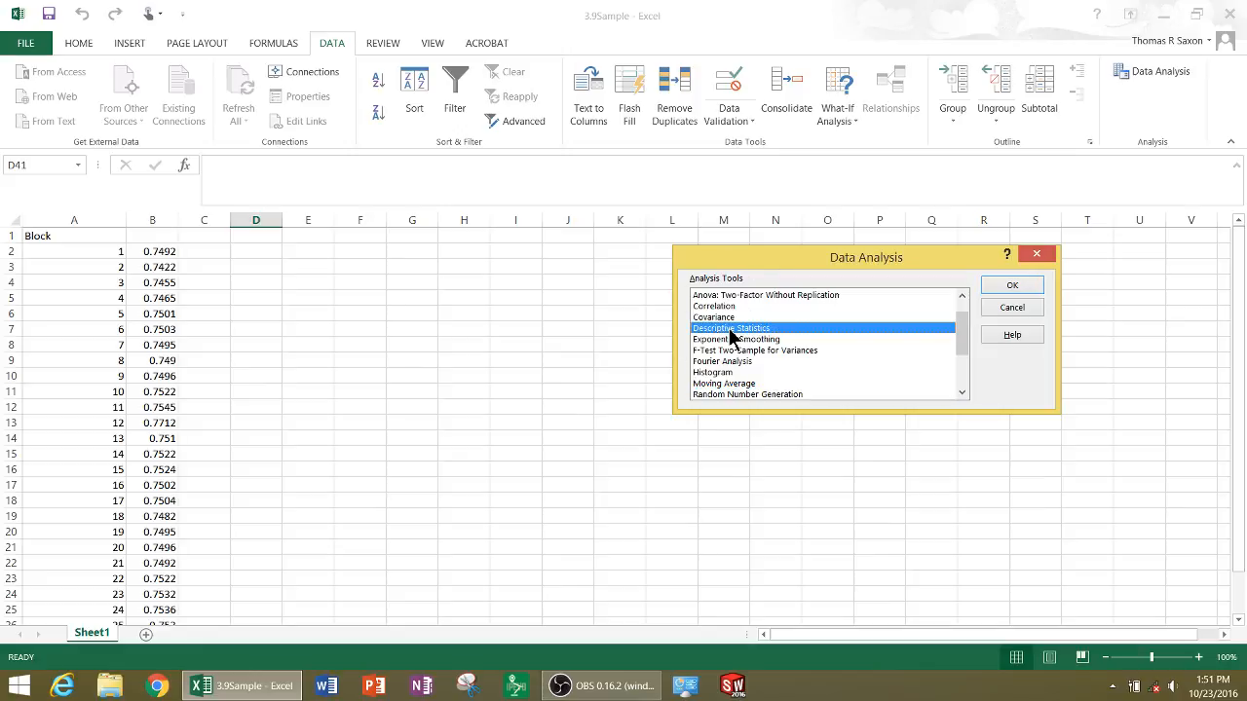
left_click(1010, 288)
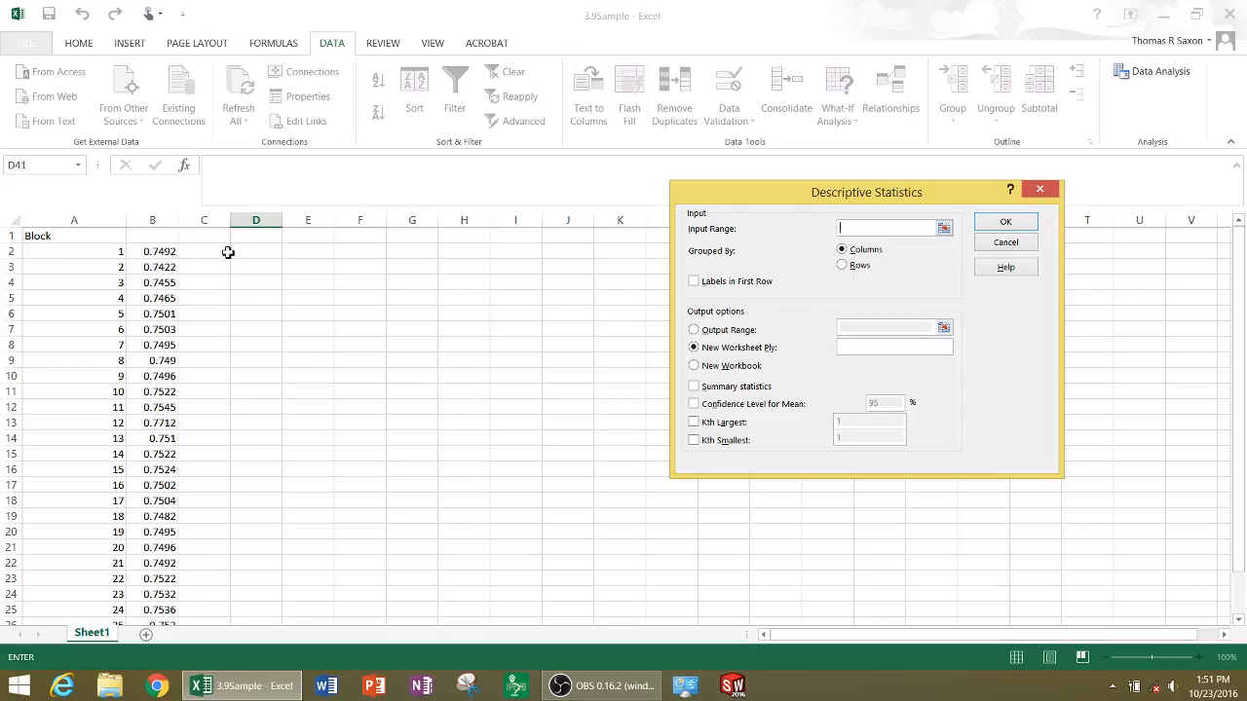
left_click(892, 231)
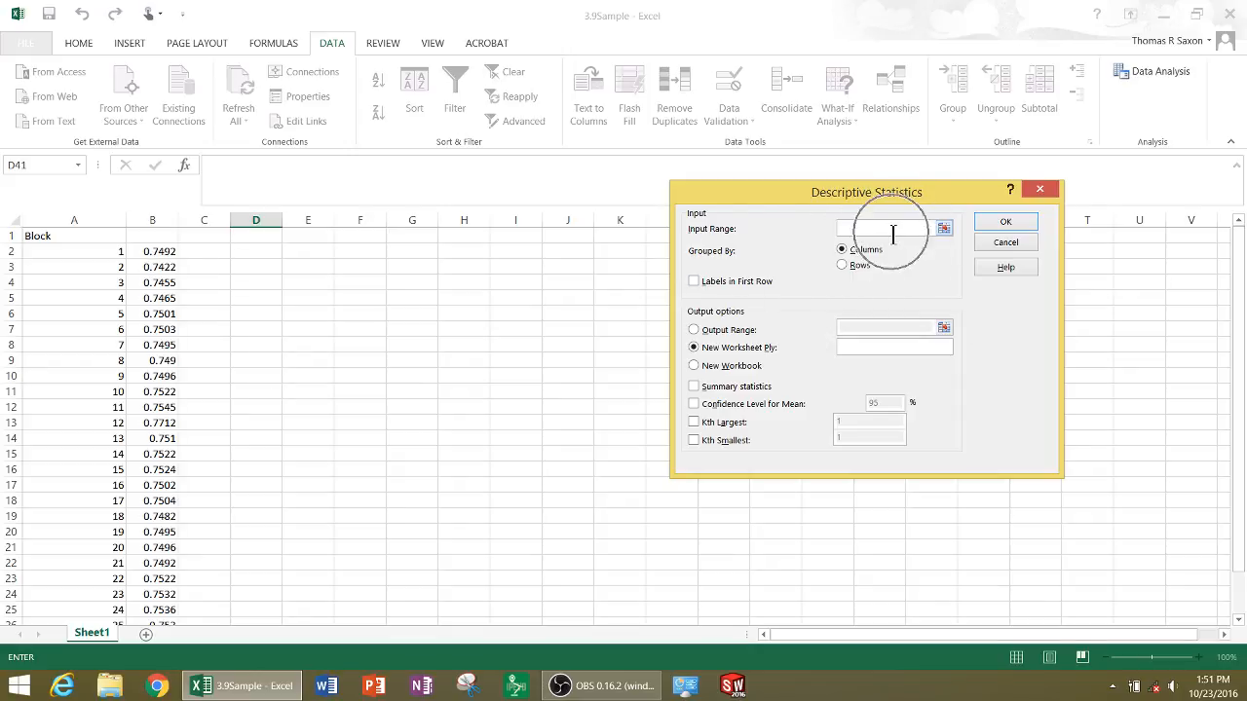
left_click(148, 254)
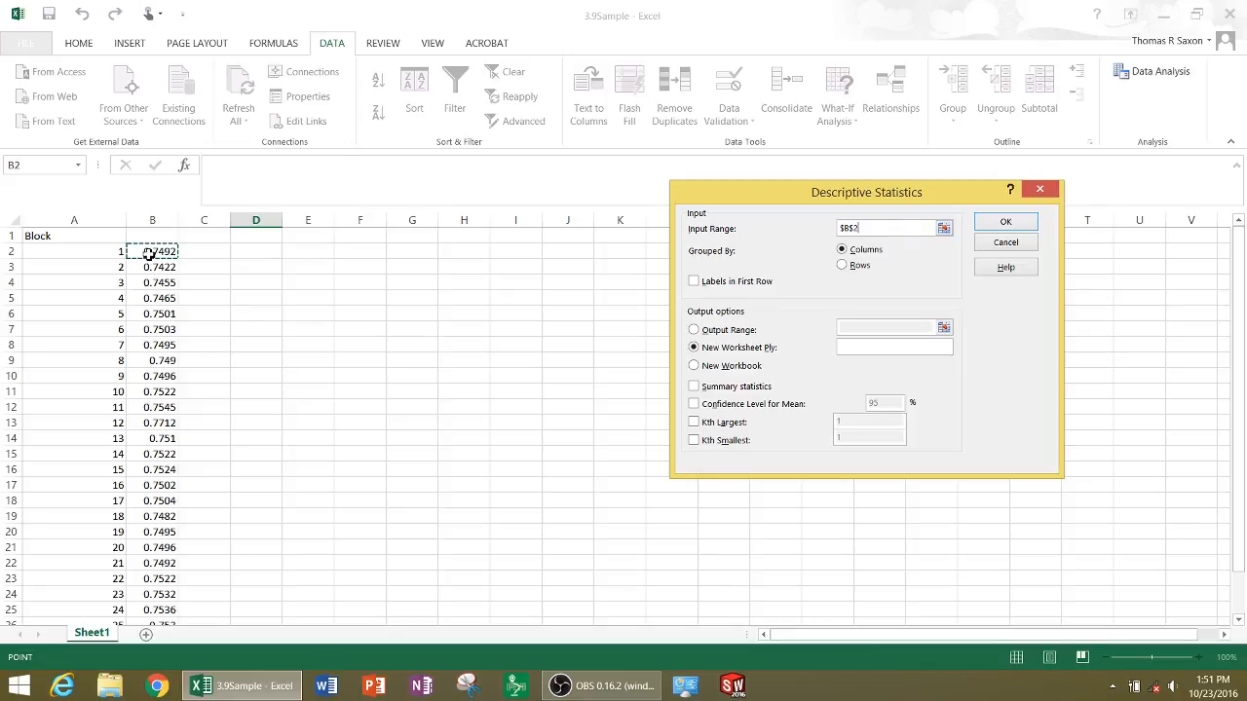
left_click_drag(148, 254, 161, 600)
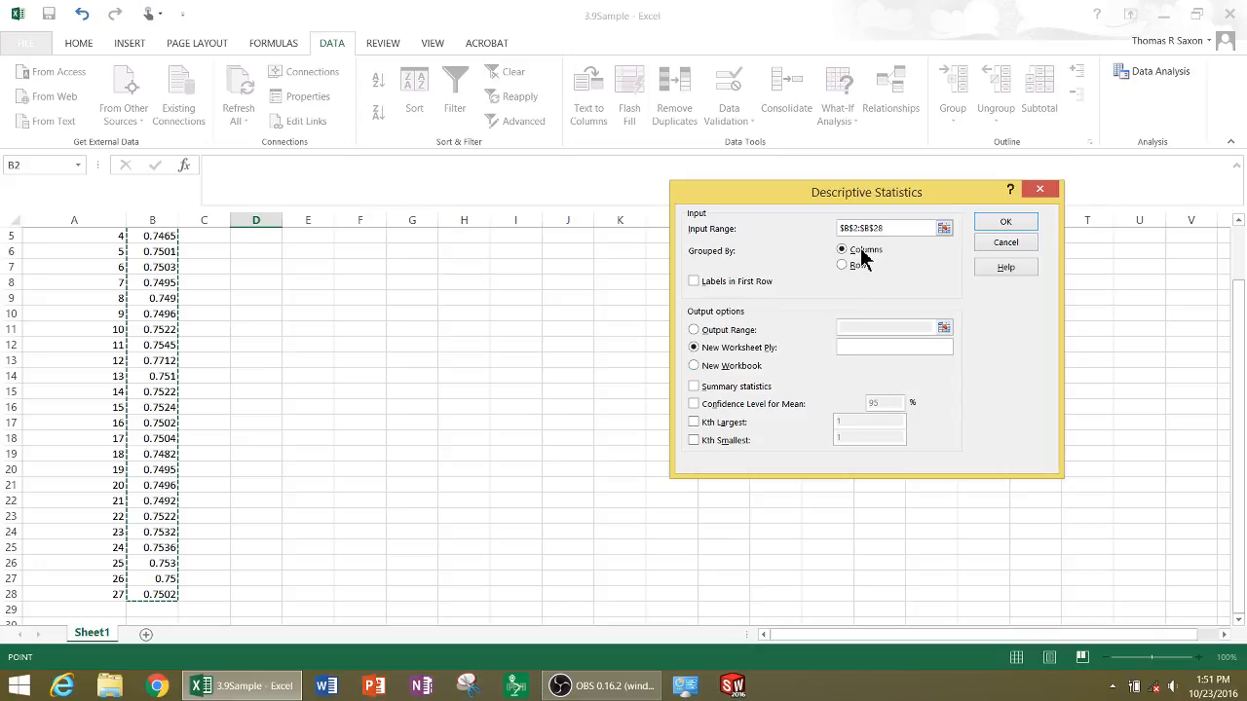
Set the output range to A30, include summary statistics, and run the analysis
left_click(694, 330)
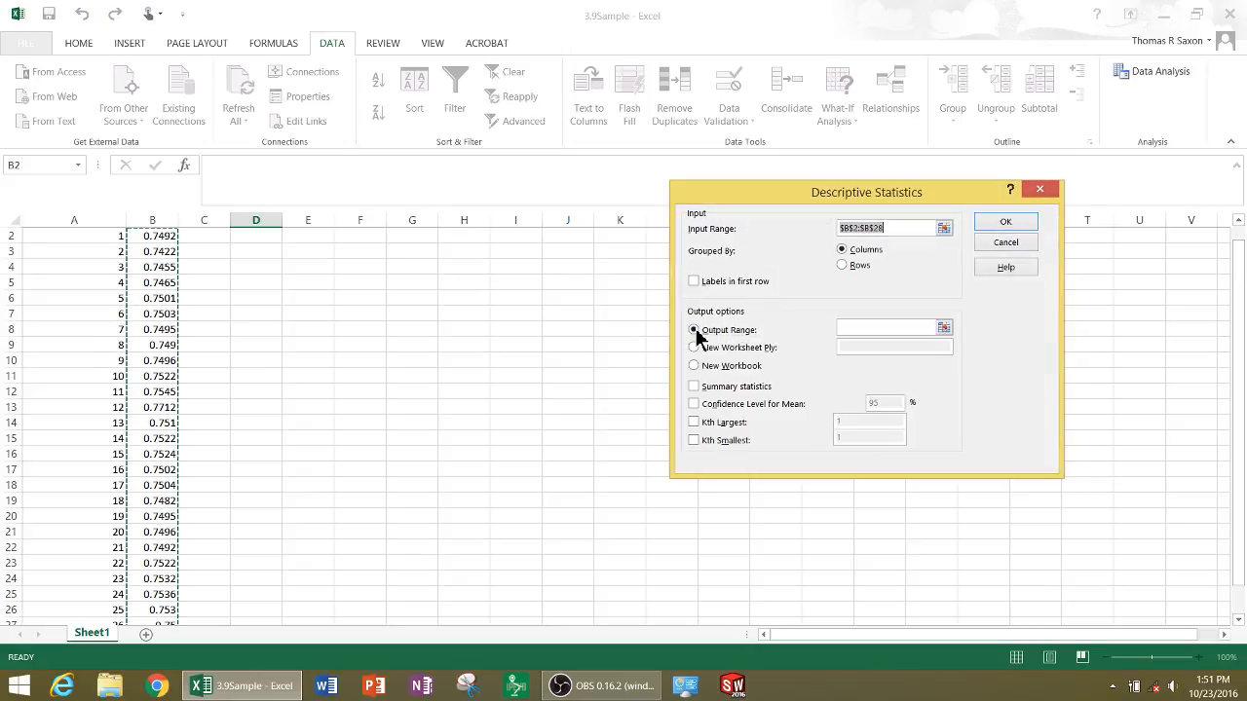
left_click(844, 327)
left_click(844, 327)
left_click(917, 341)
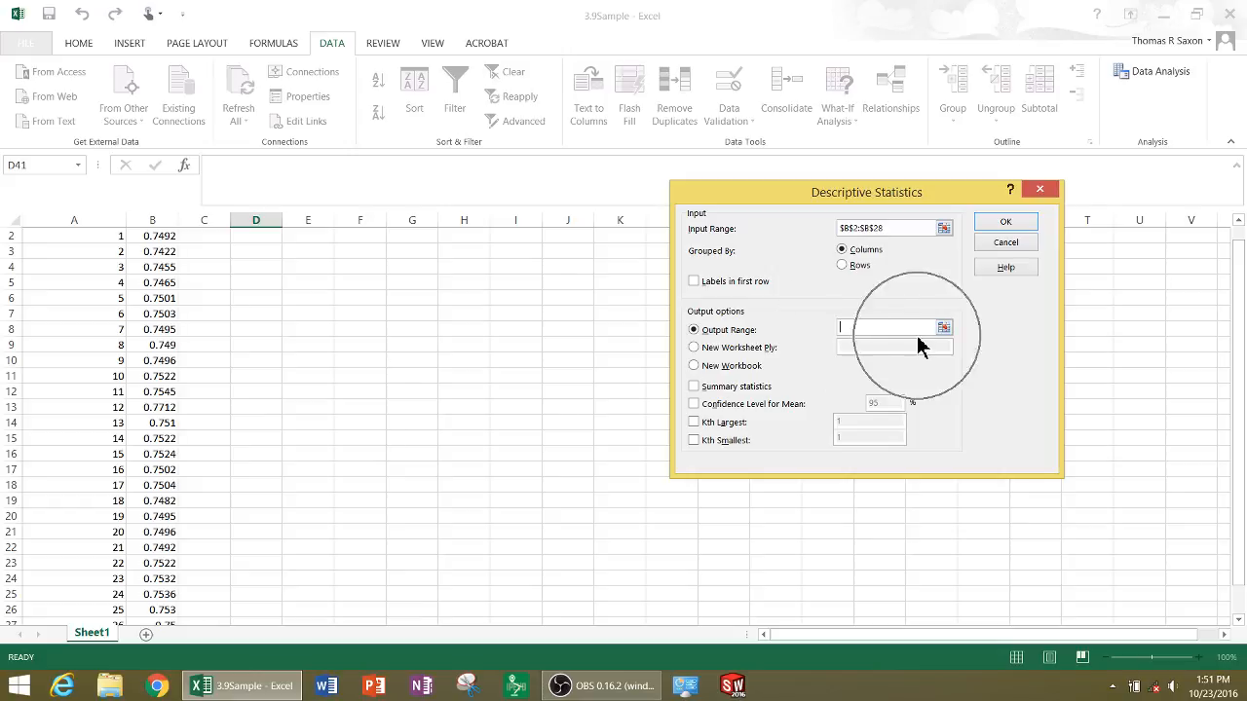
scroll(208, 540, "down", 2)
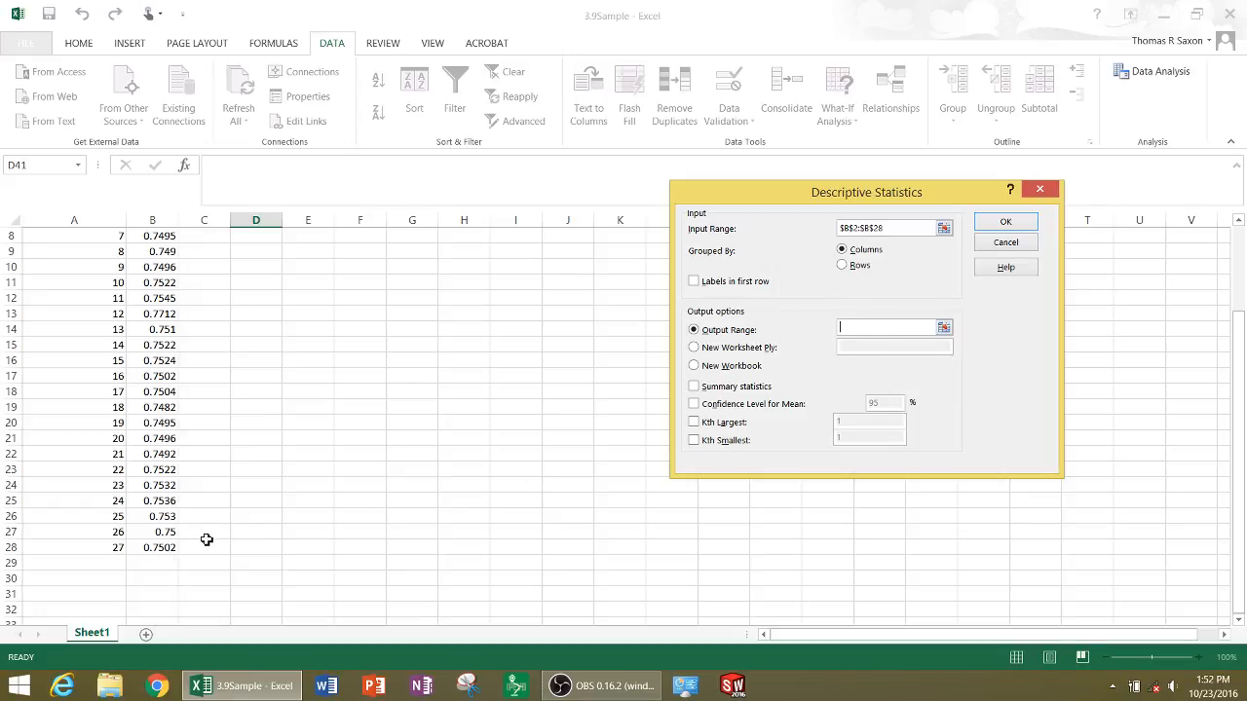
left_click(117, 583)
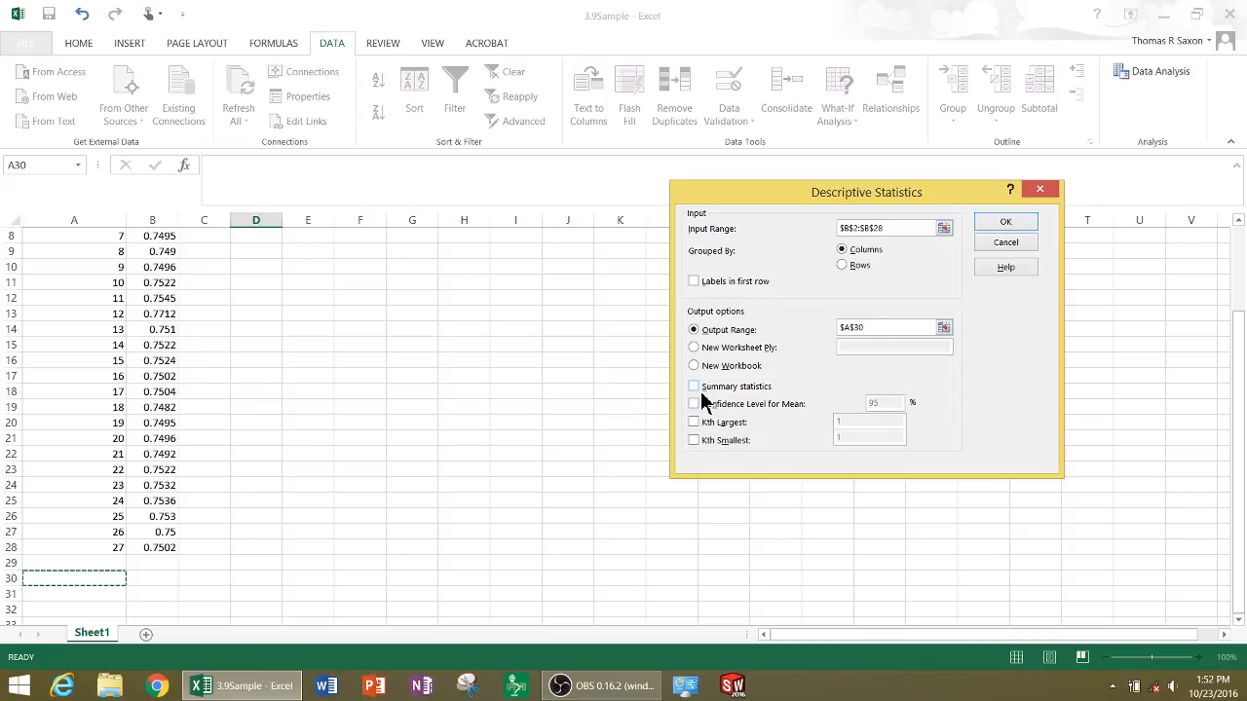
key("ctrl")
key("ctrl")
left_click(694, 387)
left_click(1025, 224)
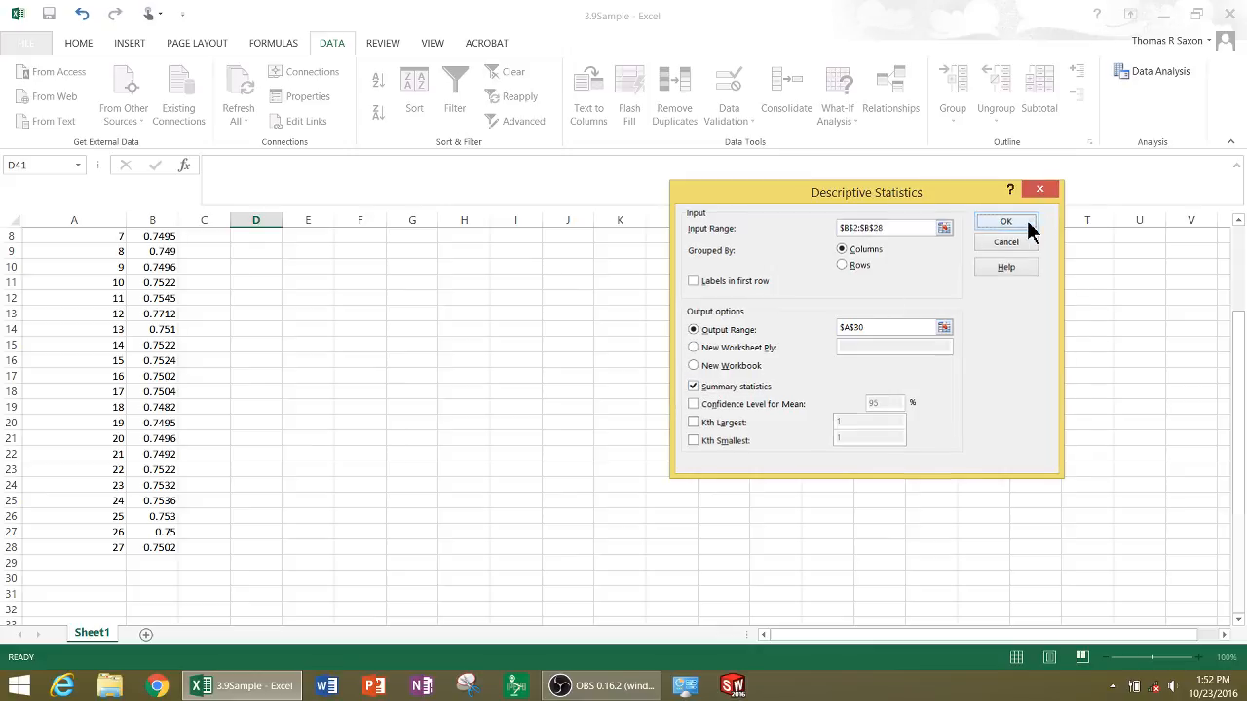
Replace the statistics table's heading in A30 with "Cube Measurements"
left_click(122, 422)
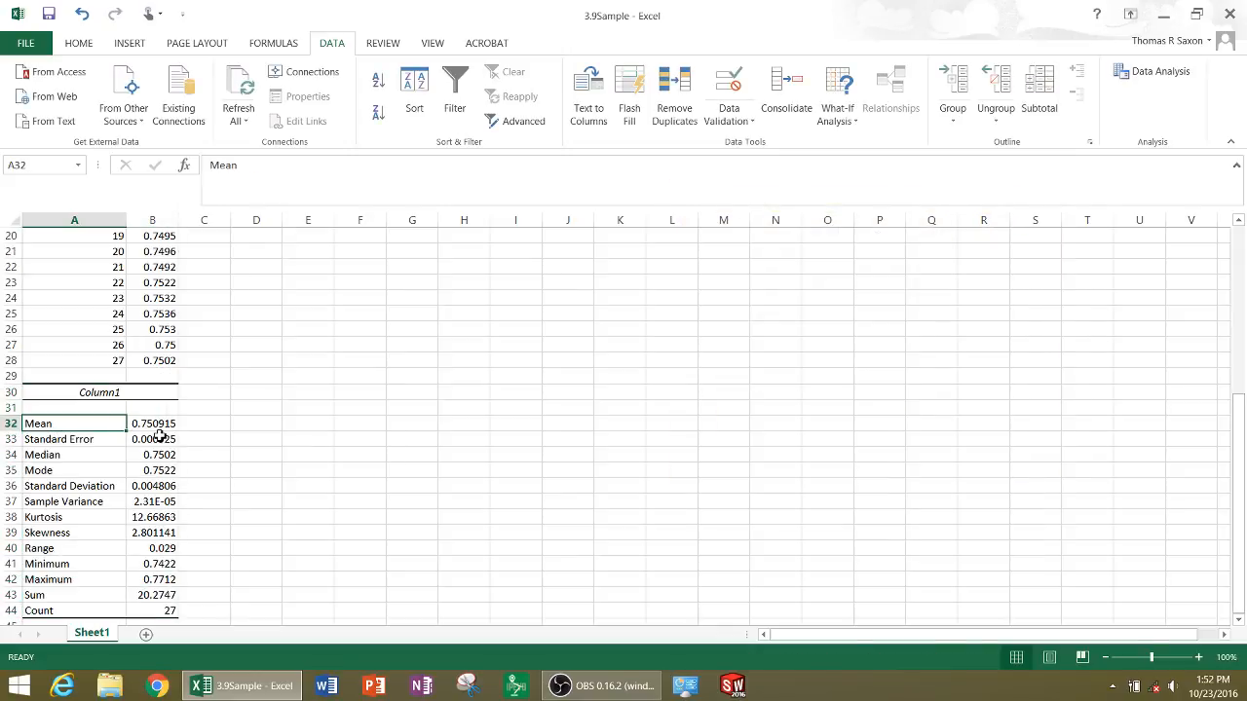
left_click(117, 396)
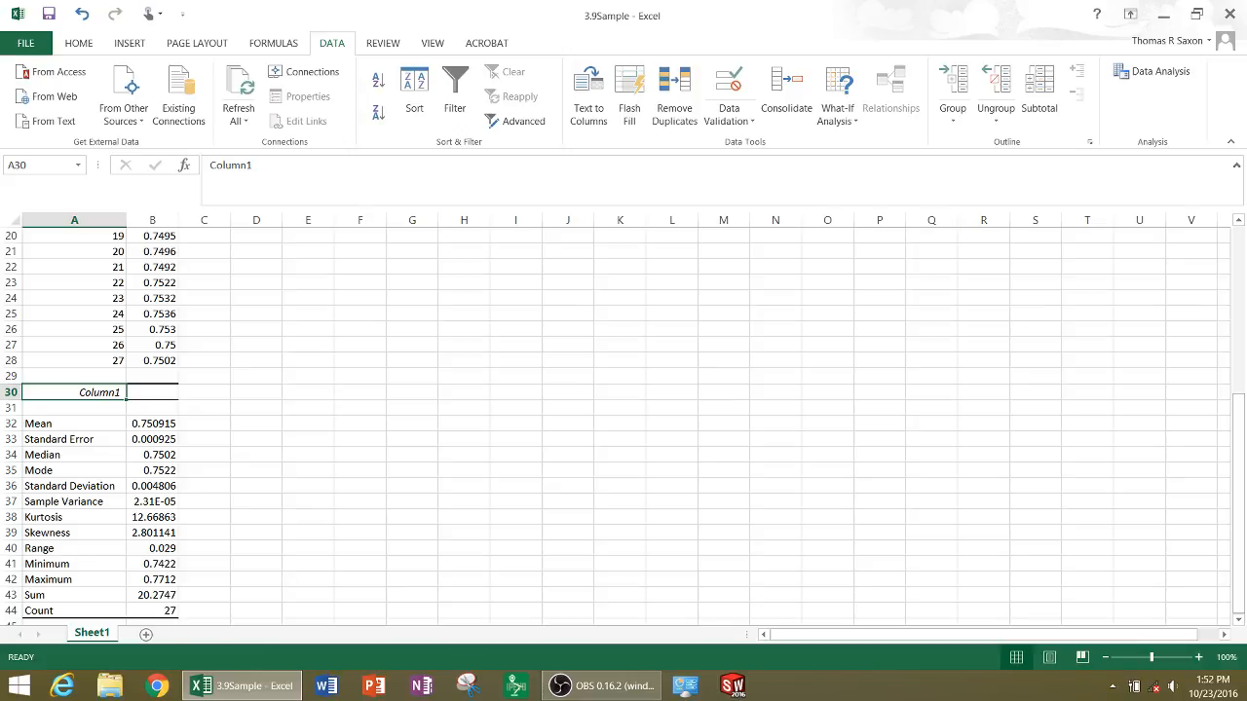
type("Cube Me")
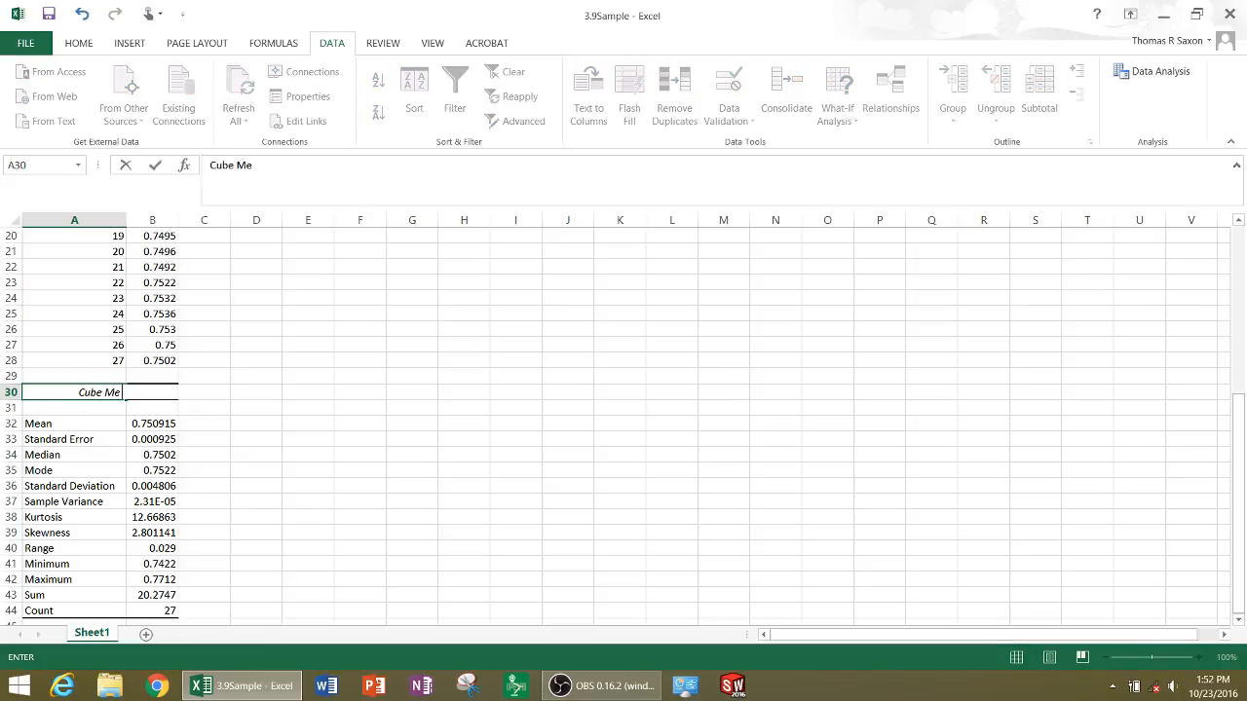
type("asurements")
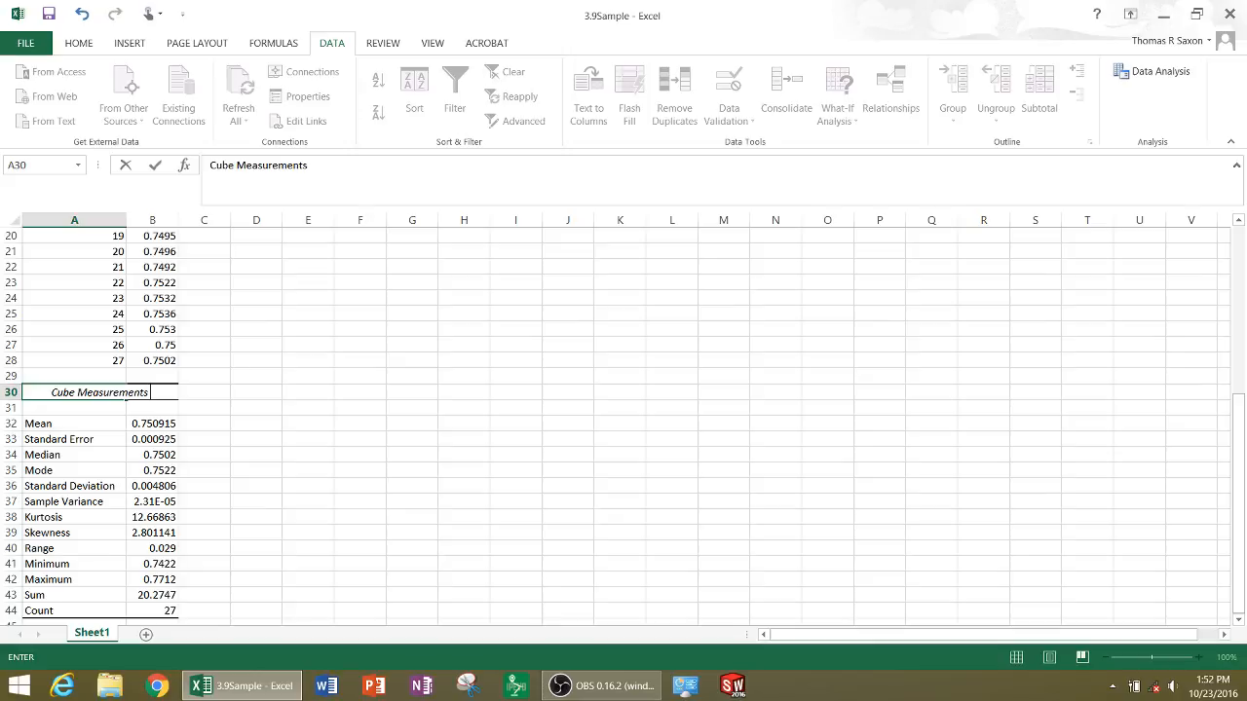
left_click(163, 424)
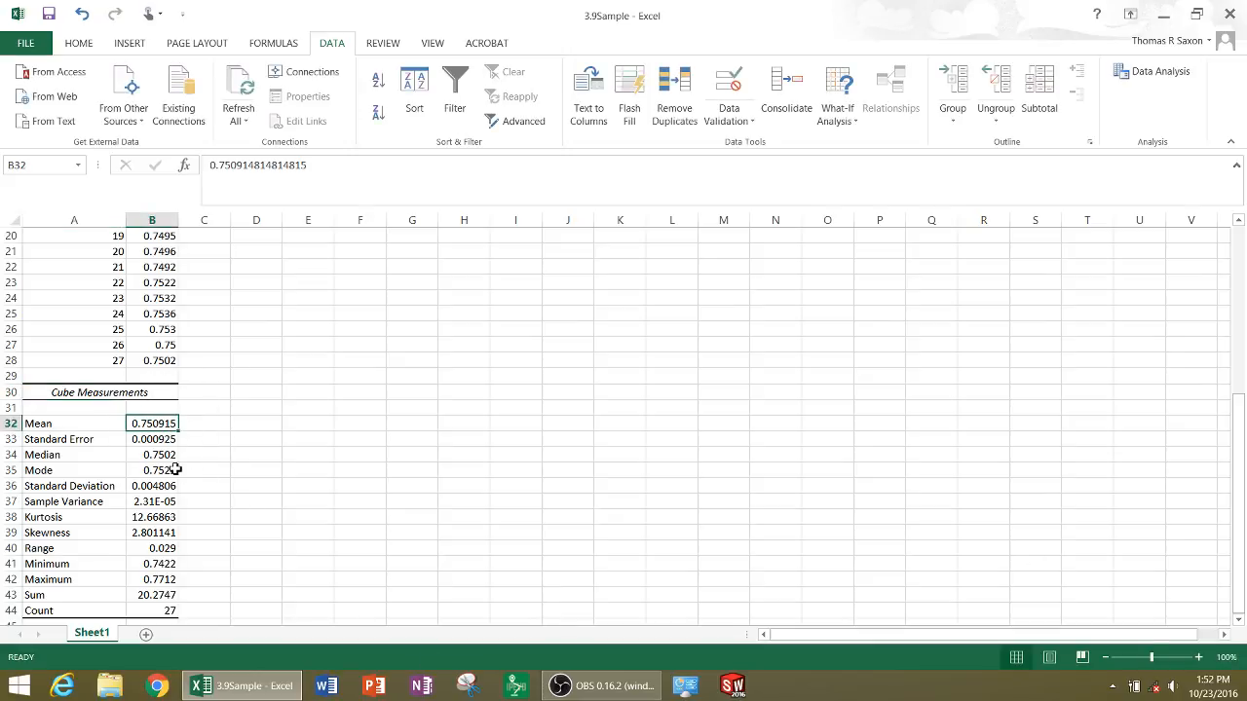
Examine the standard deviation, range, minimum and maximum in the statistics table, along with the block measurements above it
key("Down")
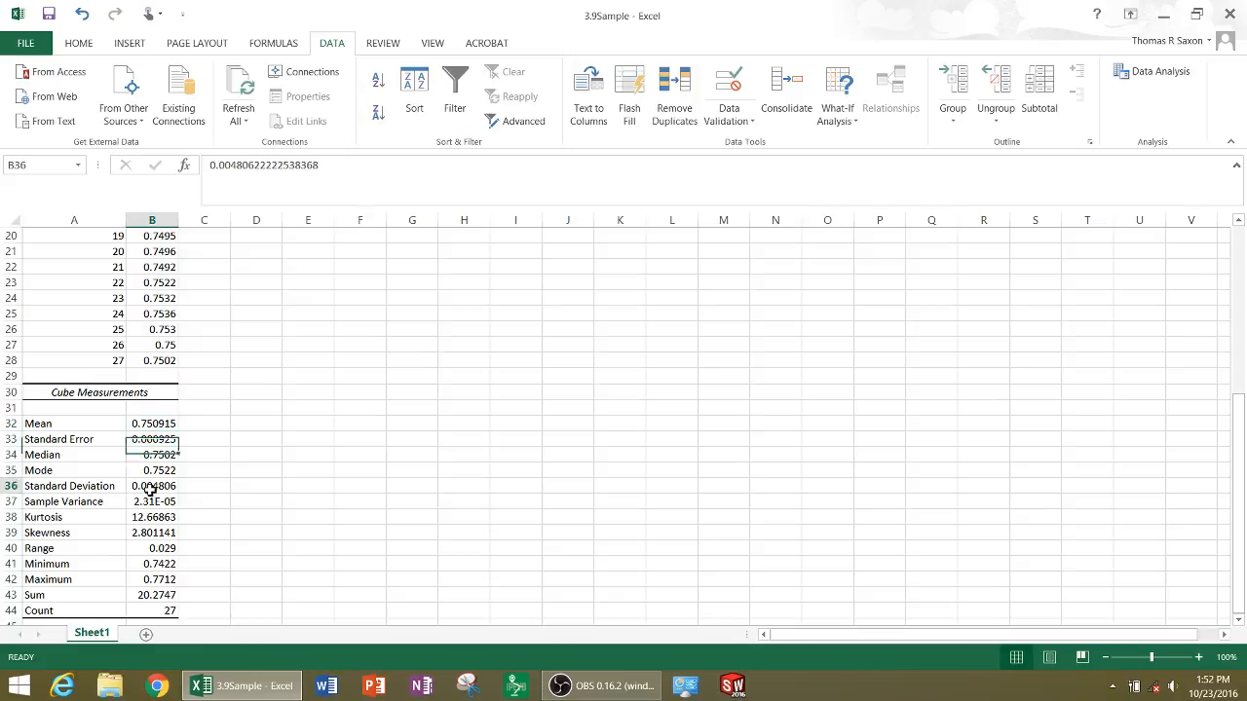
left_click(152, 487)
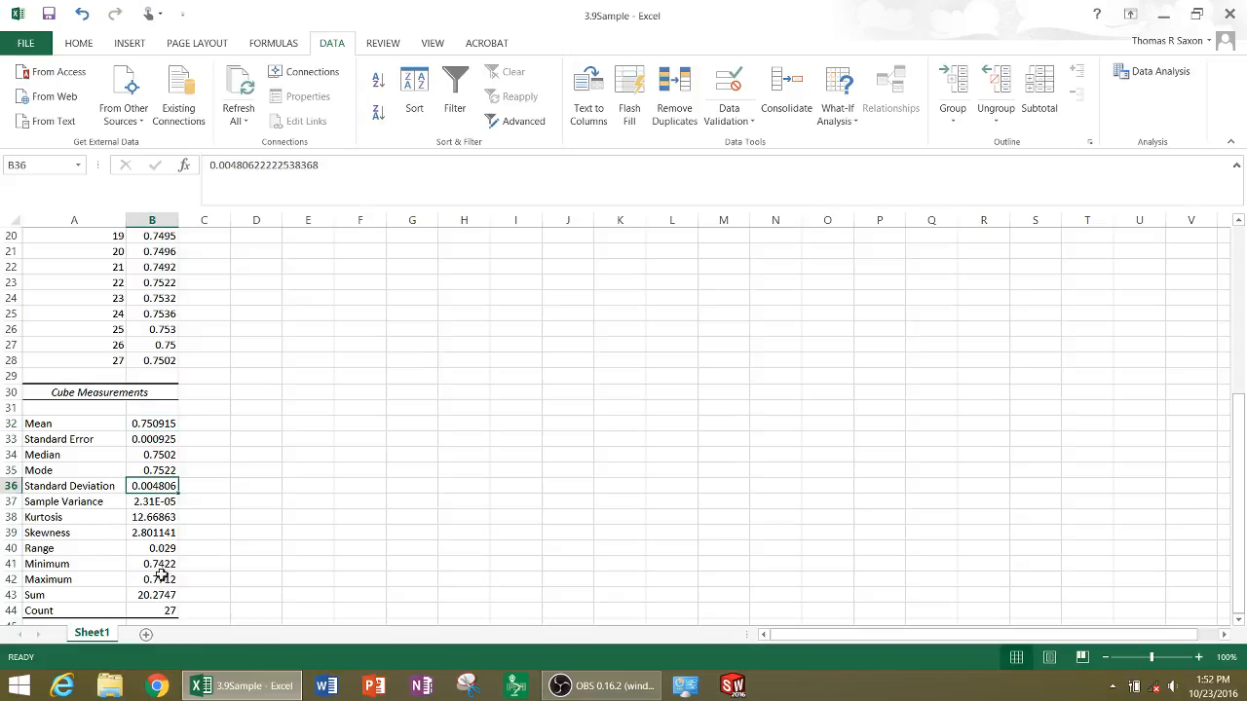
left_click(161, 551)
left_click(166, 565)
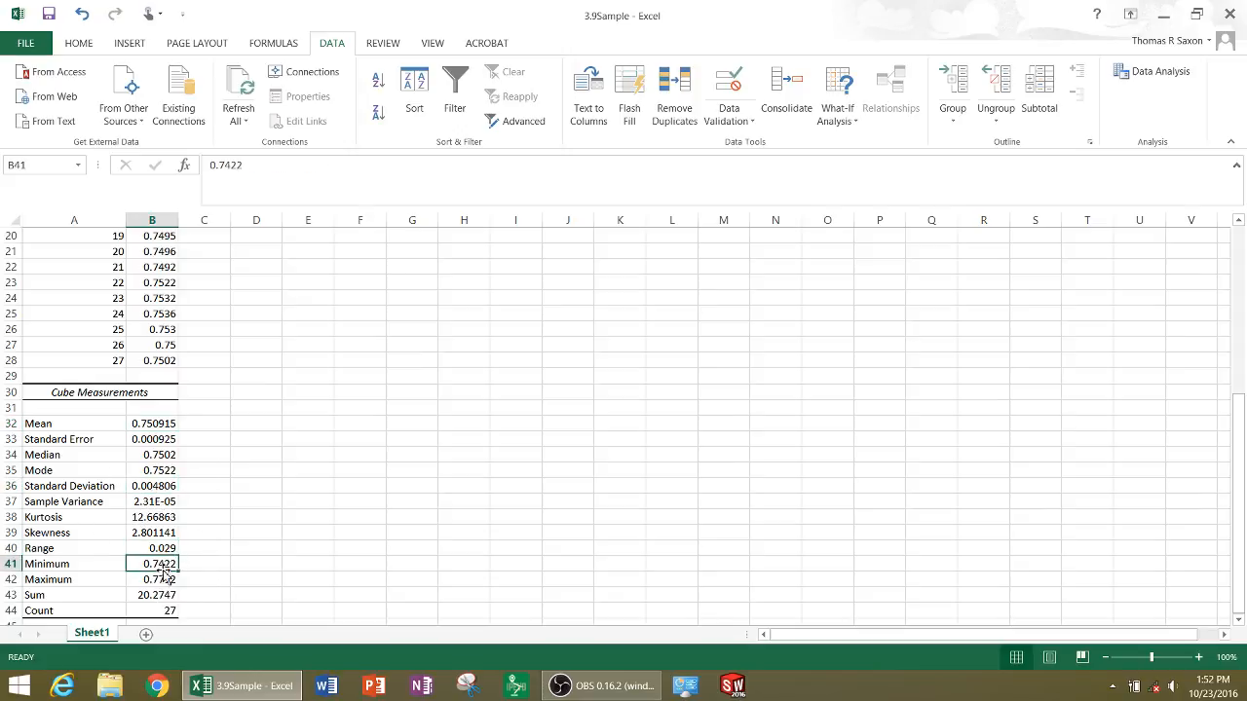
left_click(169, 576)
left_click(301, 477)
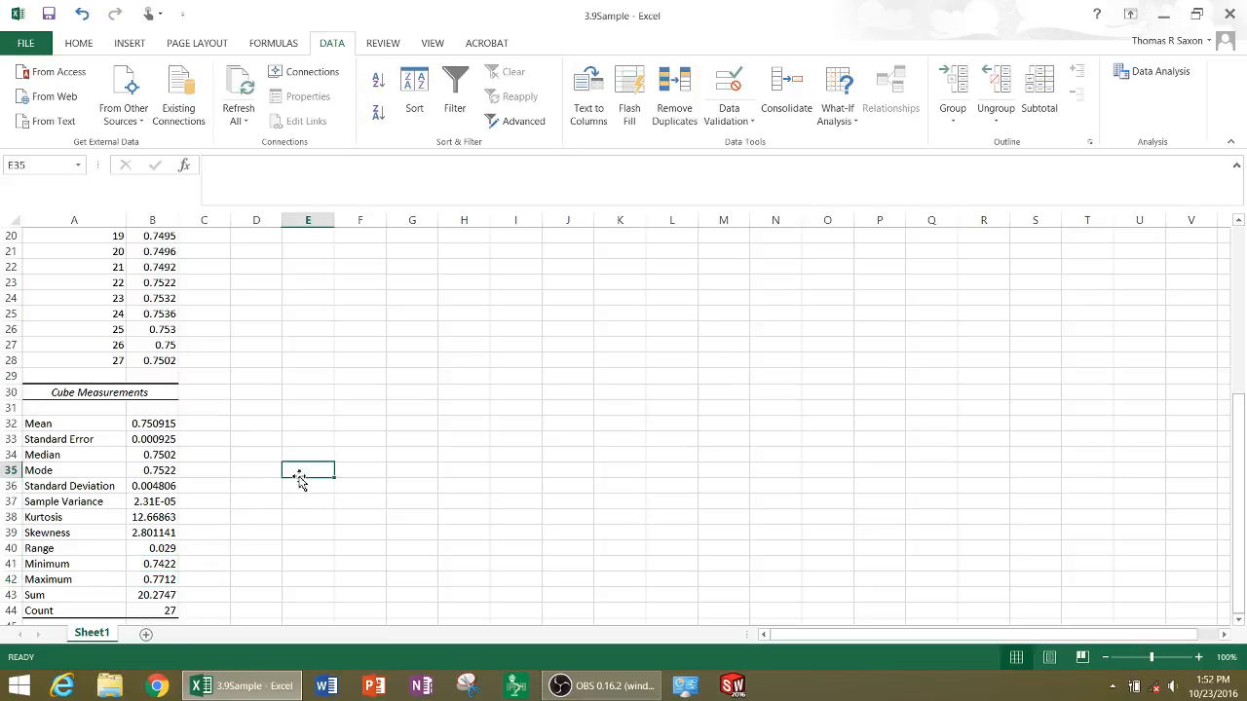
scroll(530, 377, "up", 6)
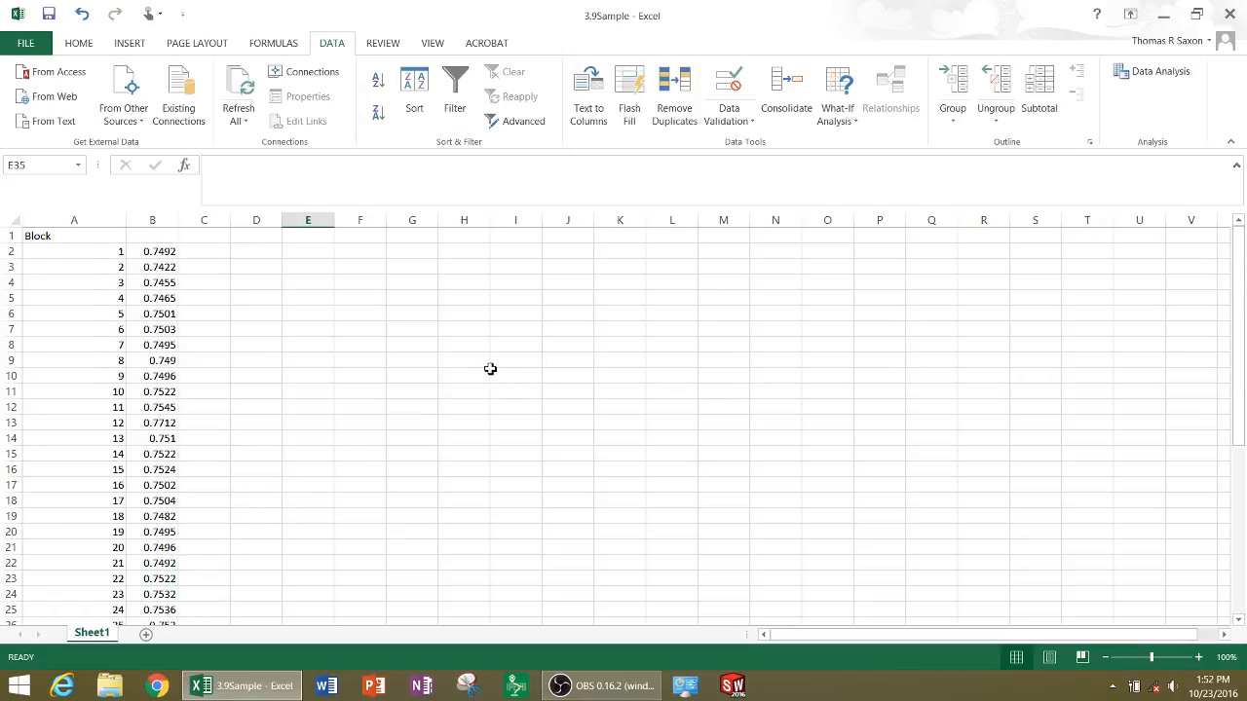
scroll(489, 360, "down", 5)
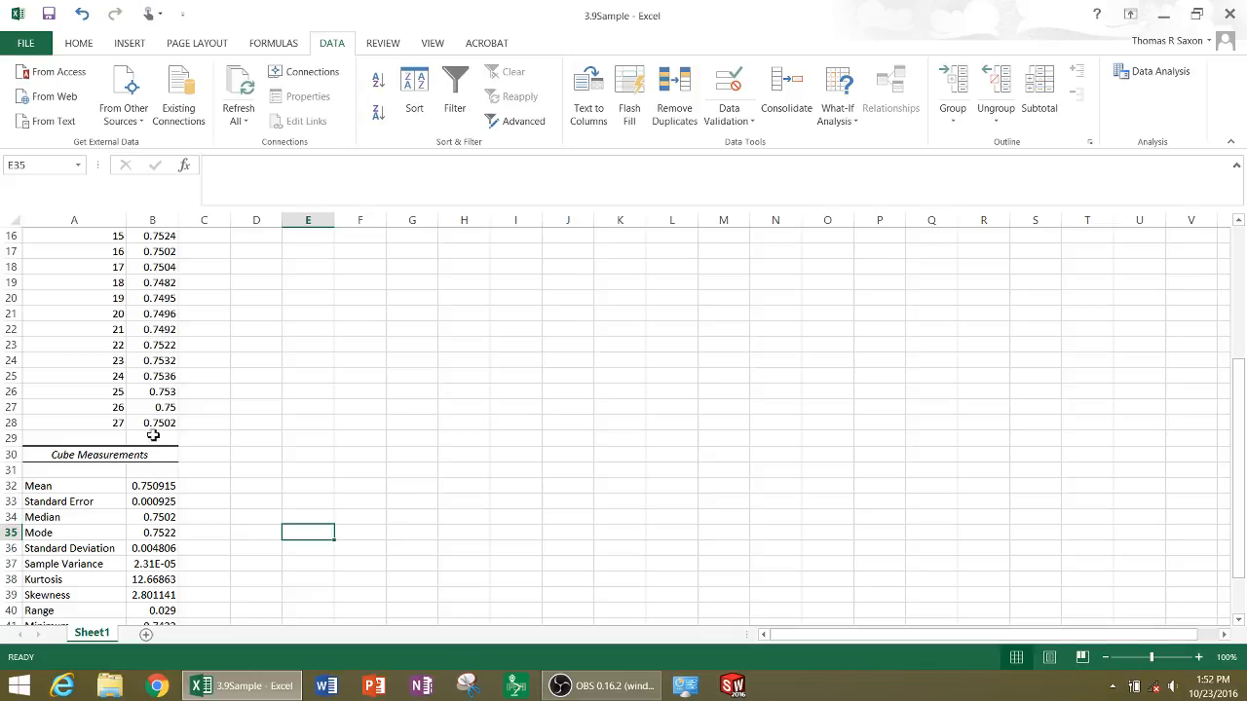
scroll(203, 447, "down", 1)
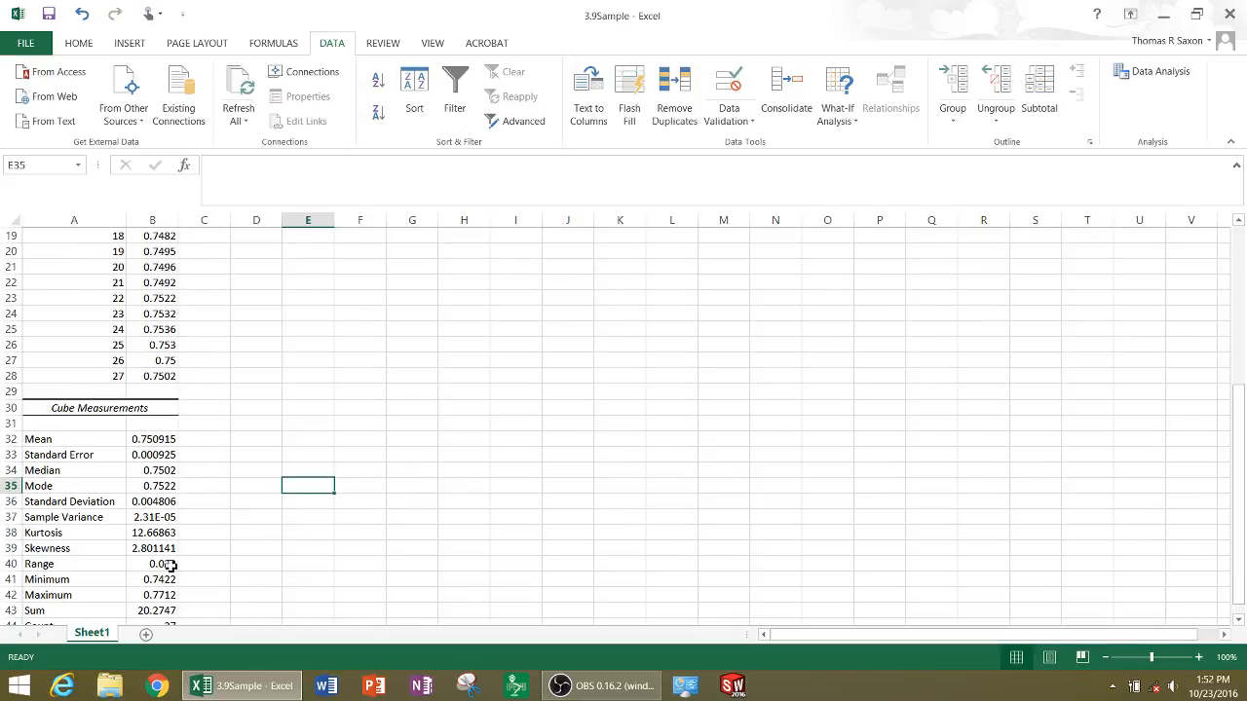
Check the minimum, maximum and range of the cube measurements in B40:B42
scroll(175, 563, "up", 6)
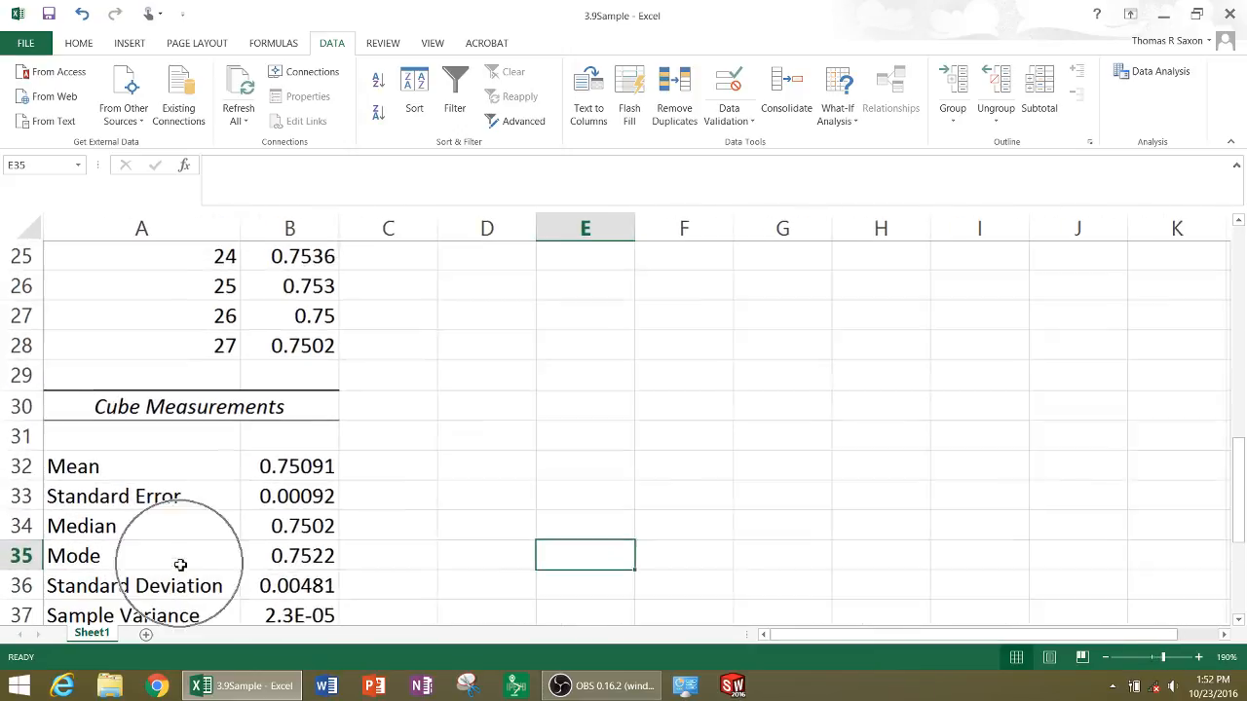
scroll(280, 557, "down", 3)
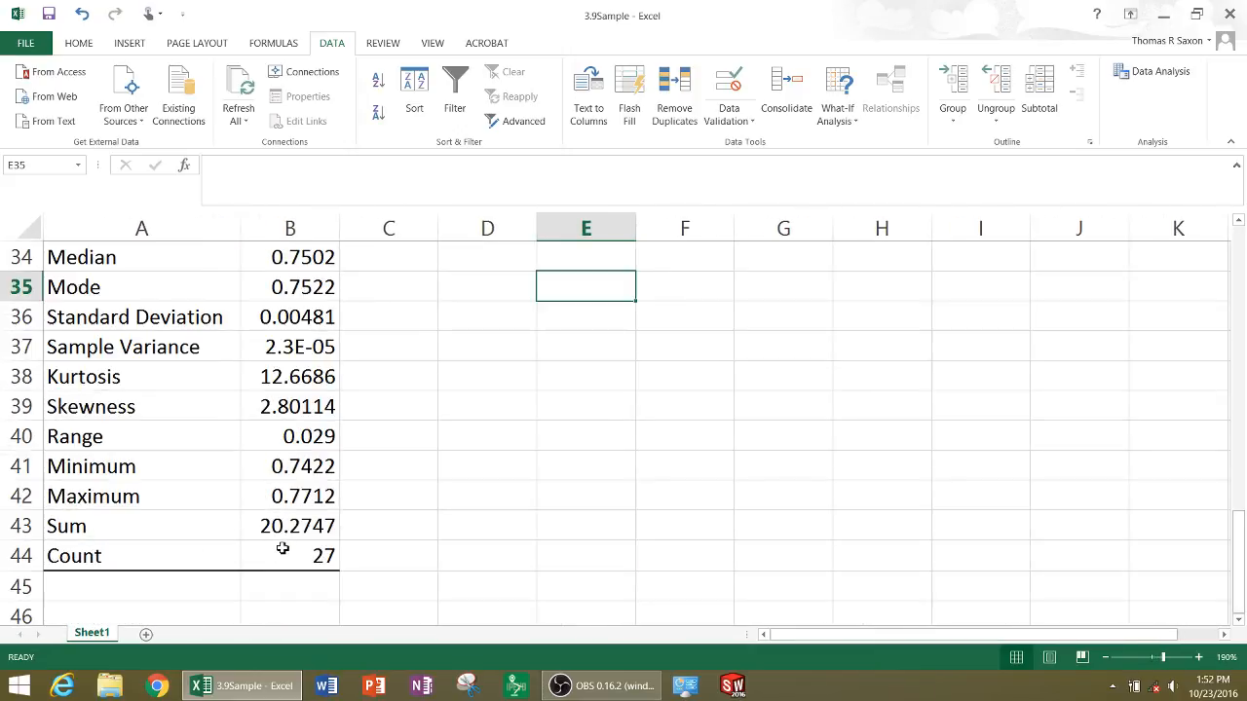
left_click(297, 468)
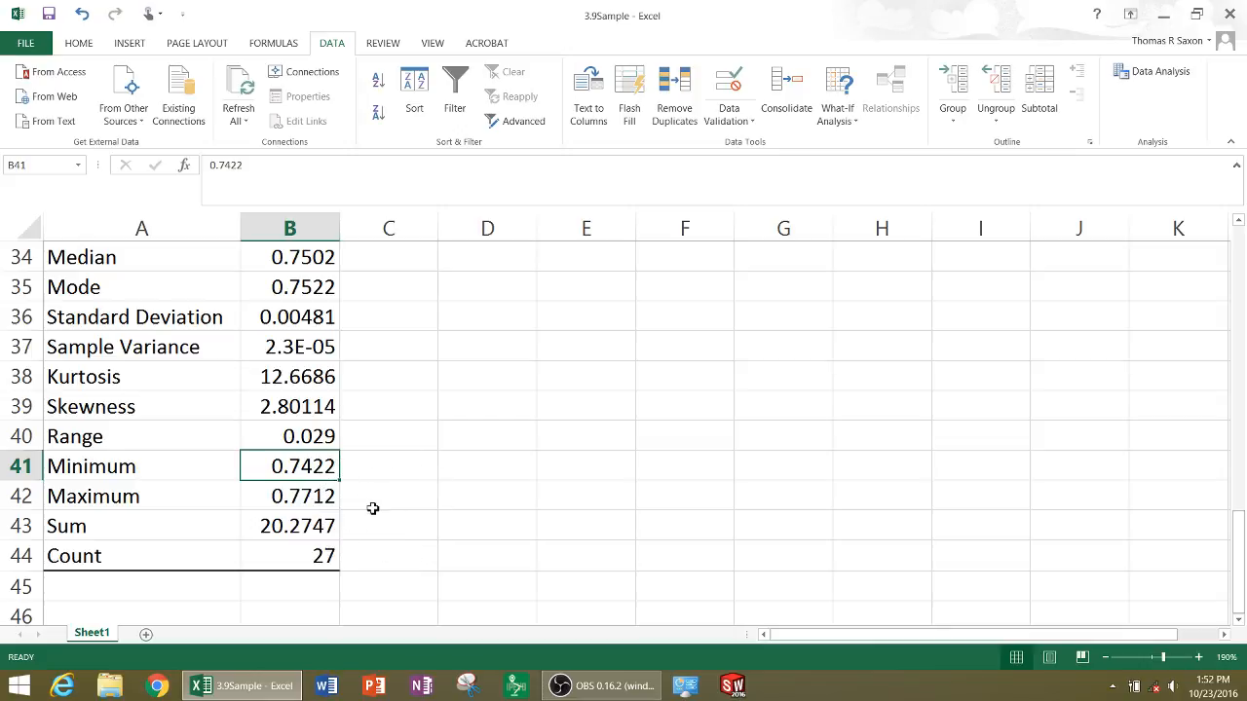
left_click(317, 499)
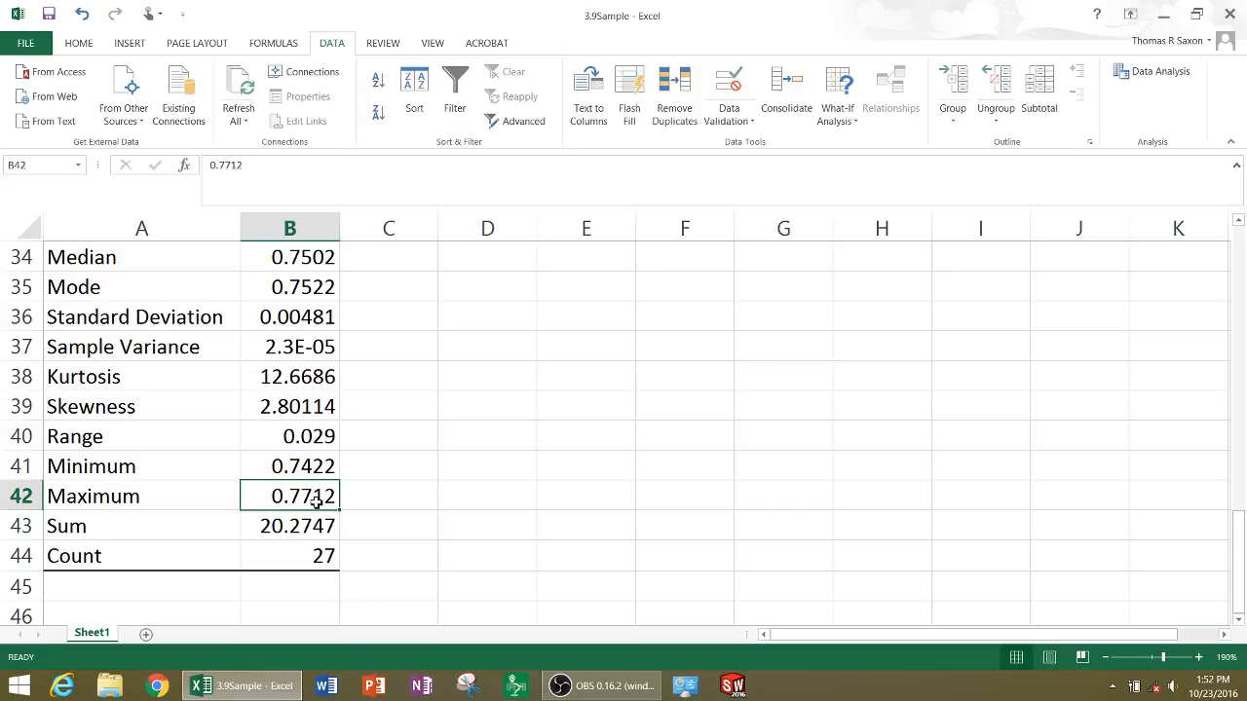
left_click(301, 439)
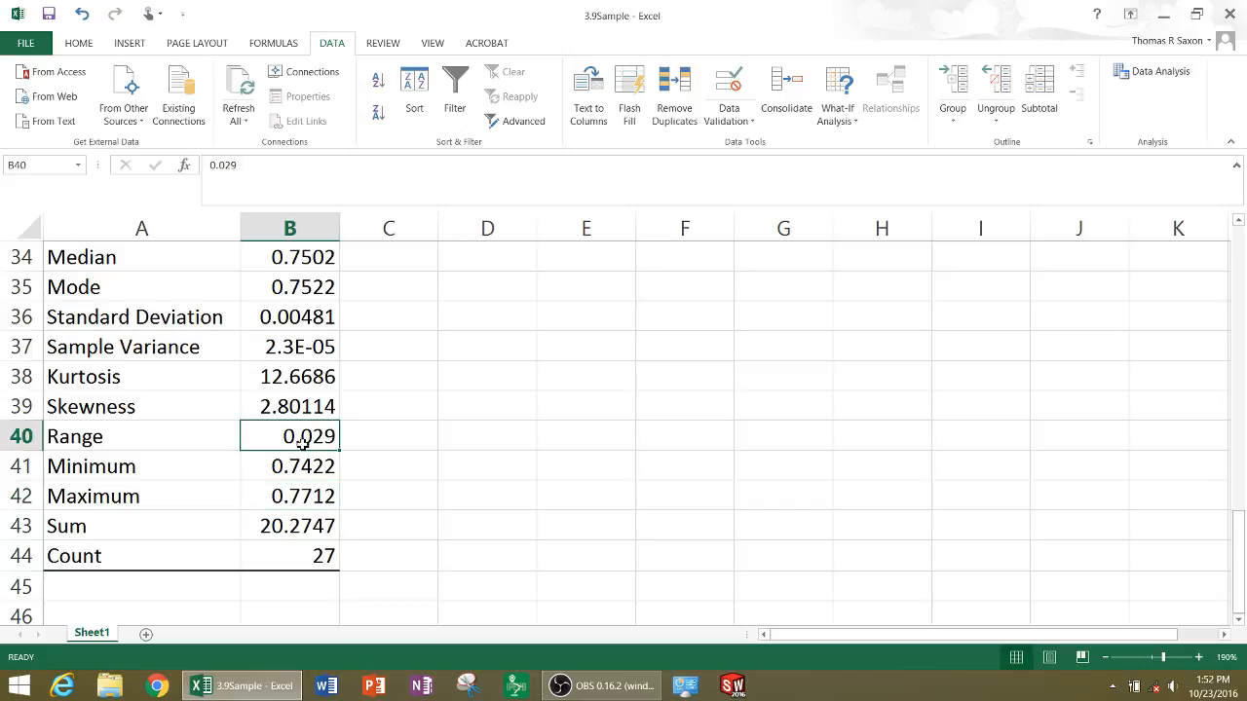
scroll(400, 426, "up", 2)
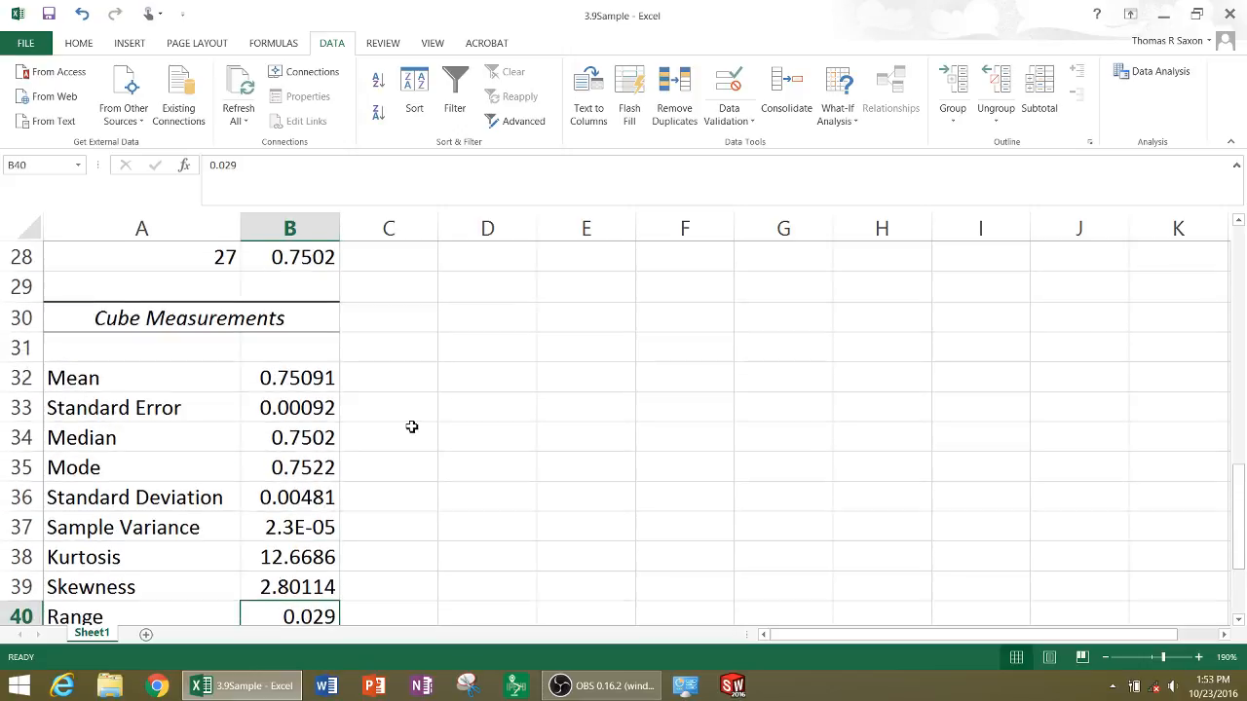
Label C29 "Interval" and calculate the interval in D29 as the range in B40 divided by 10
left_click(429, 293)
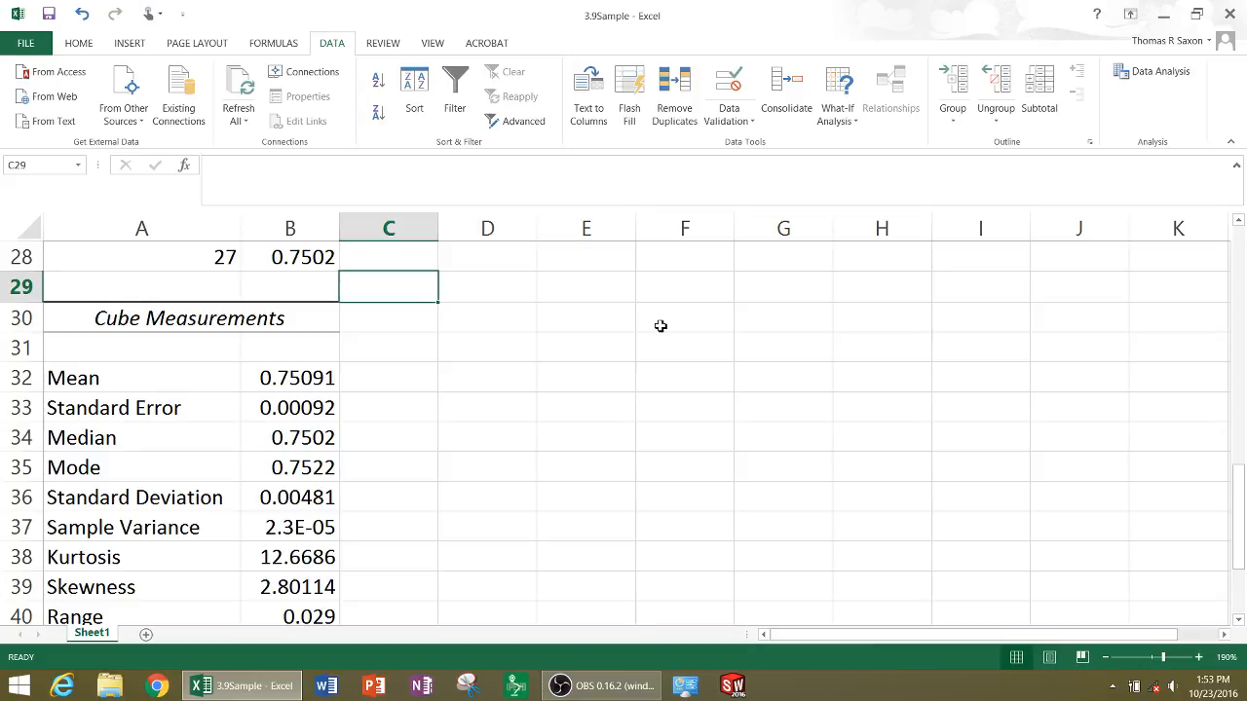
type("Interval")
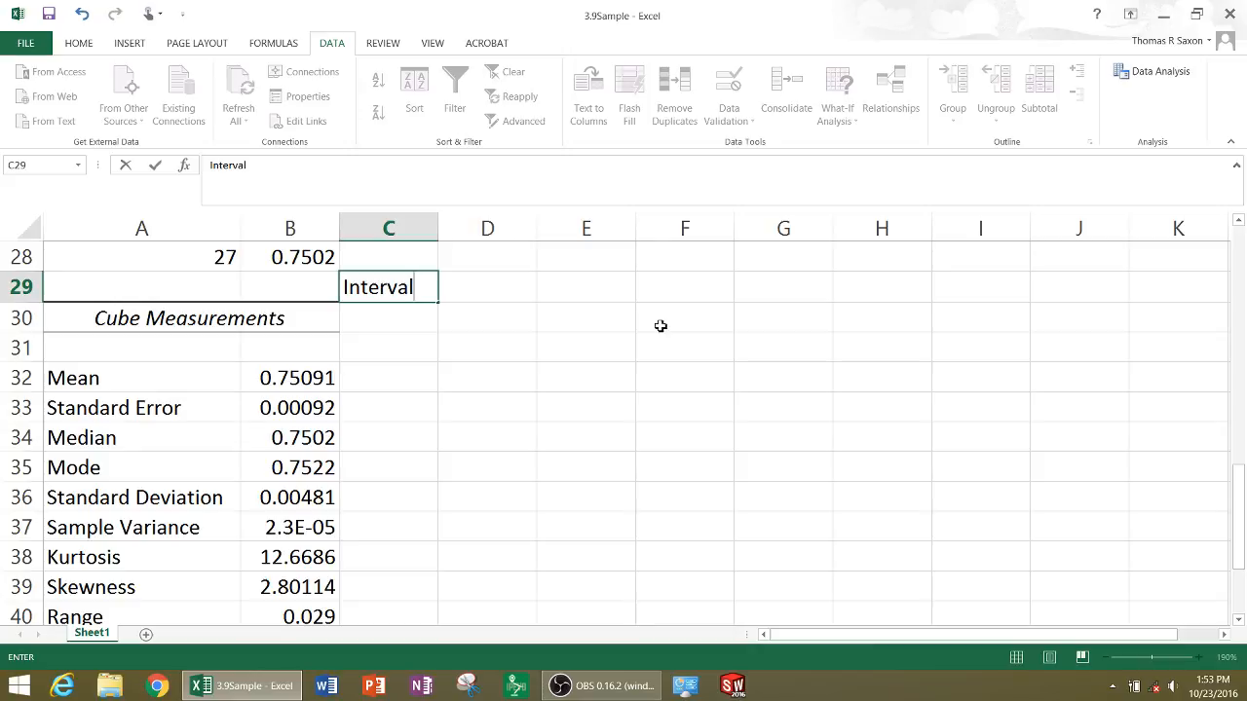
key("Tab")
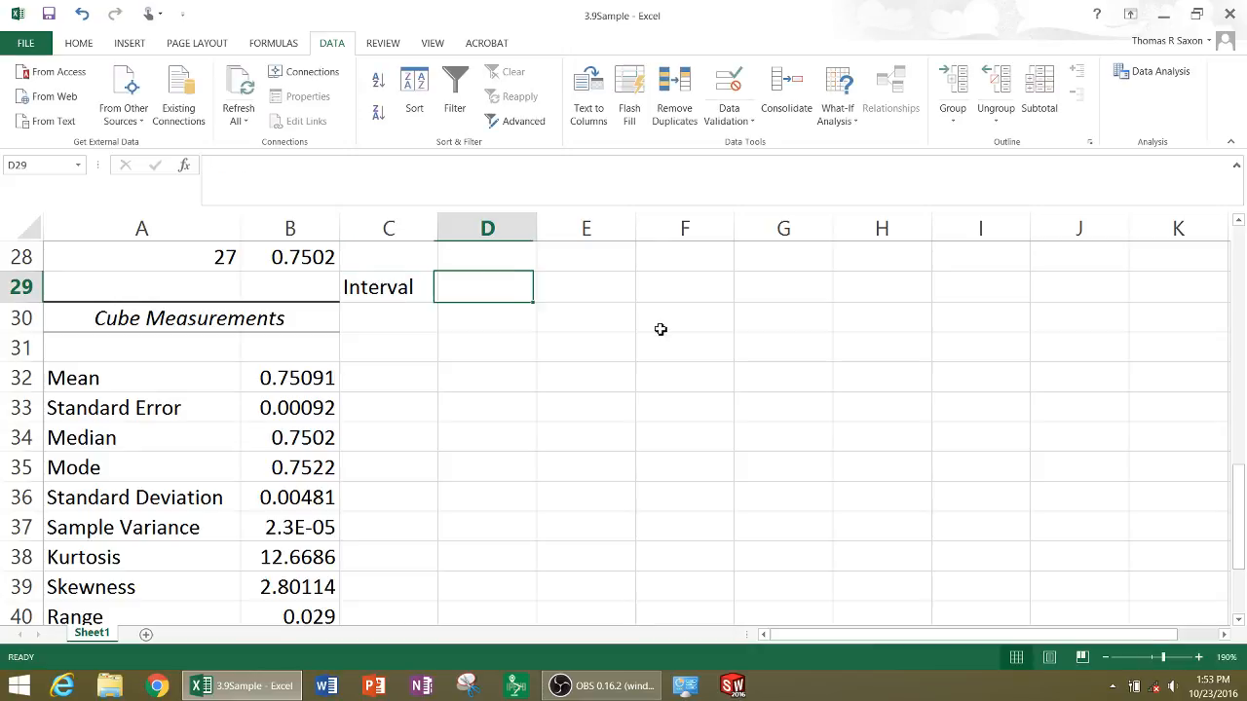
type("=")
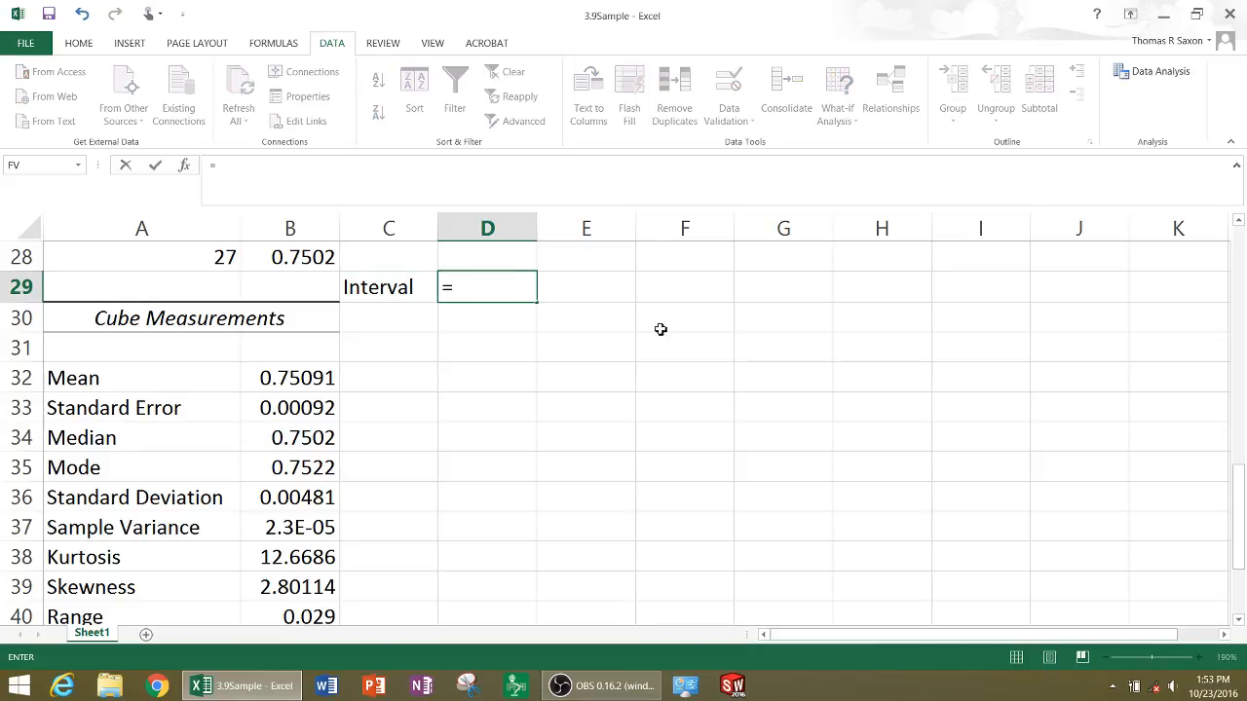
left_click(310, 616)
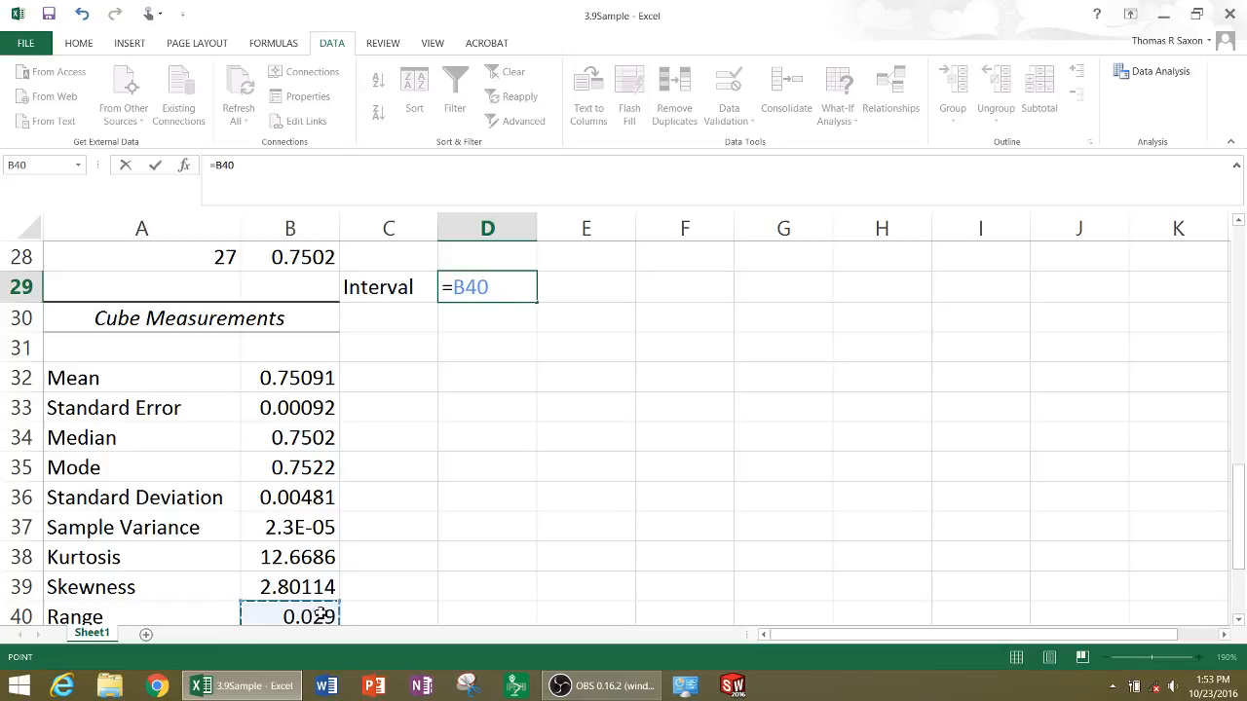
type("/10")
key("Return")
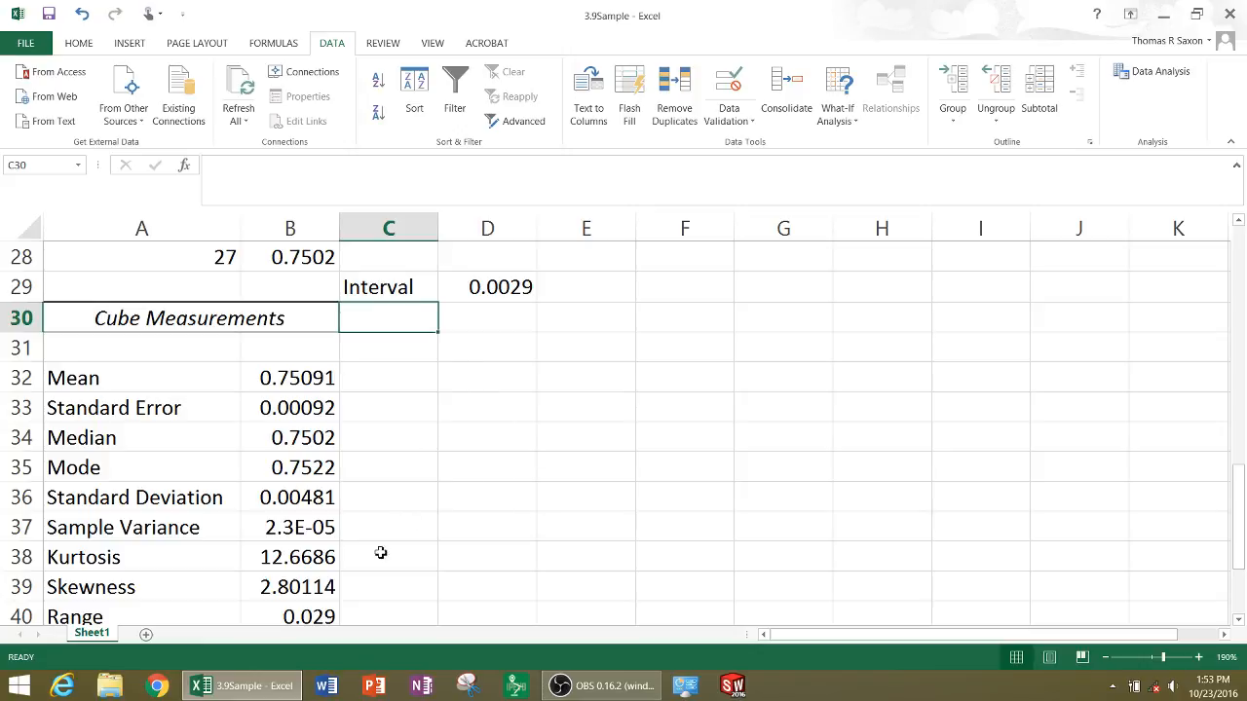
Link C30 to the minimum cube measurement with the formula =B41
scroll(293, 527, "down", 1)
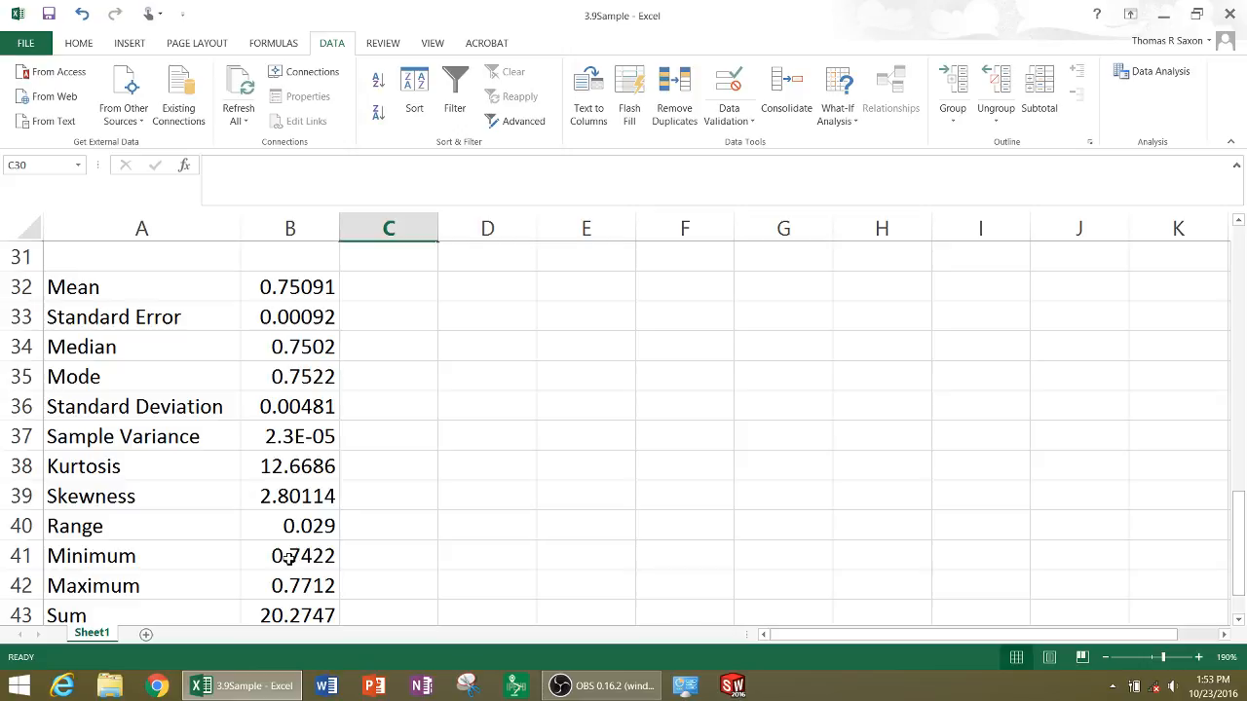
scroll(332, 541, "up", 3)
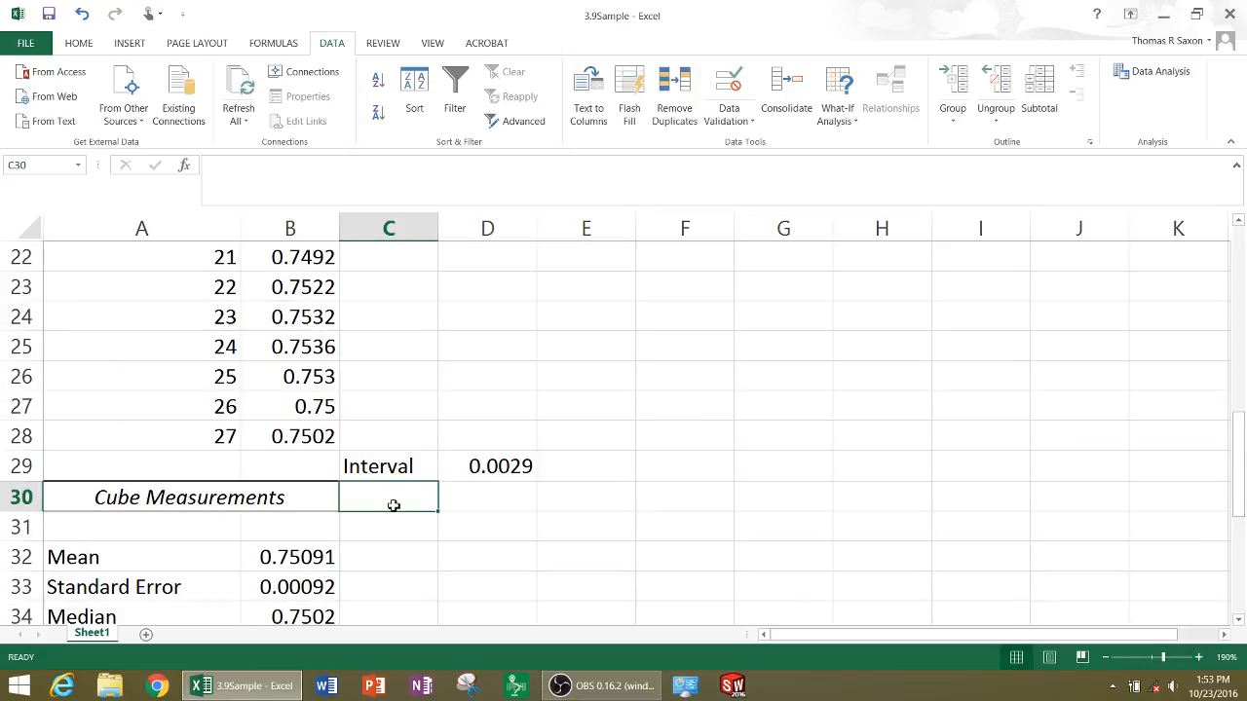
type("=")
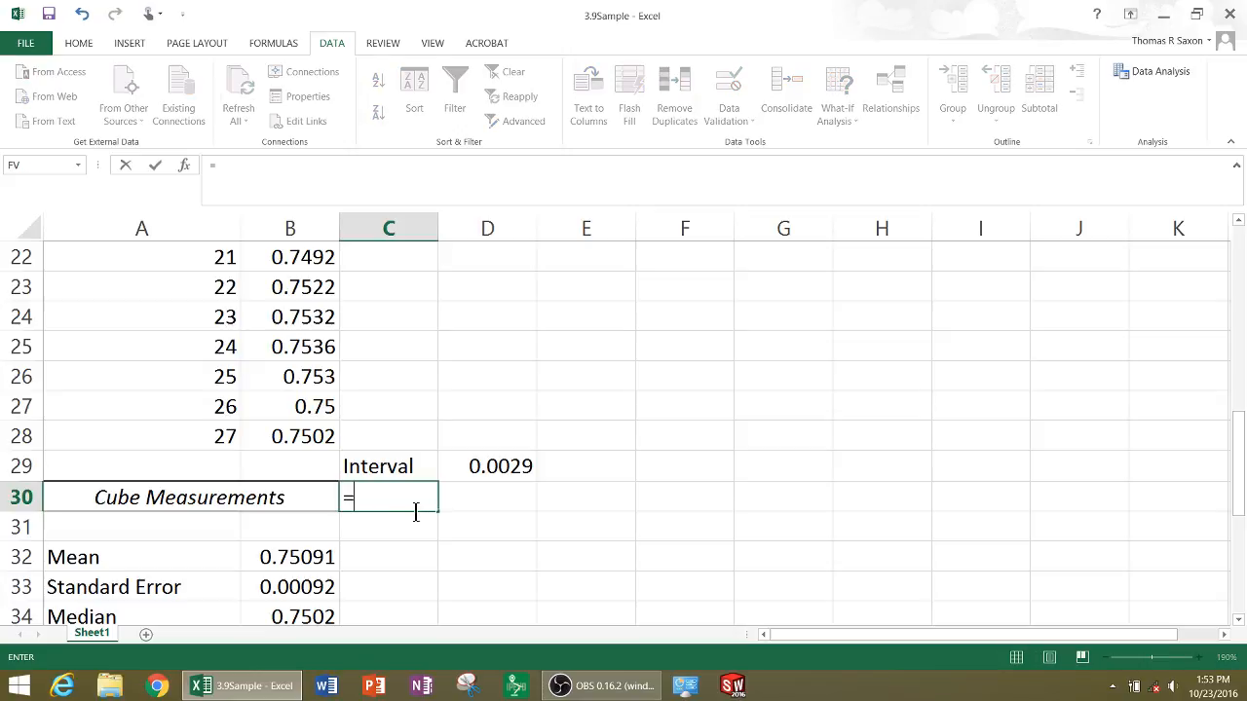
scroll(254, 507, "down", 2)
scroll(263, 485, "down", 1)
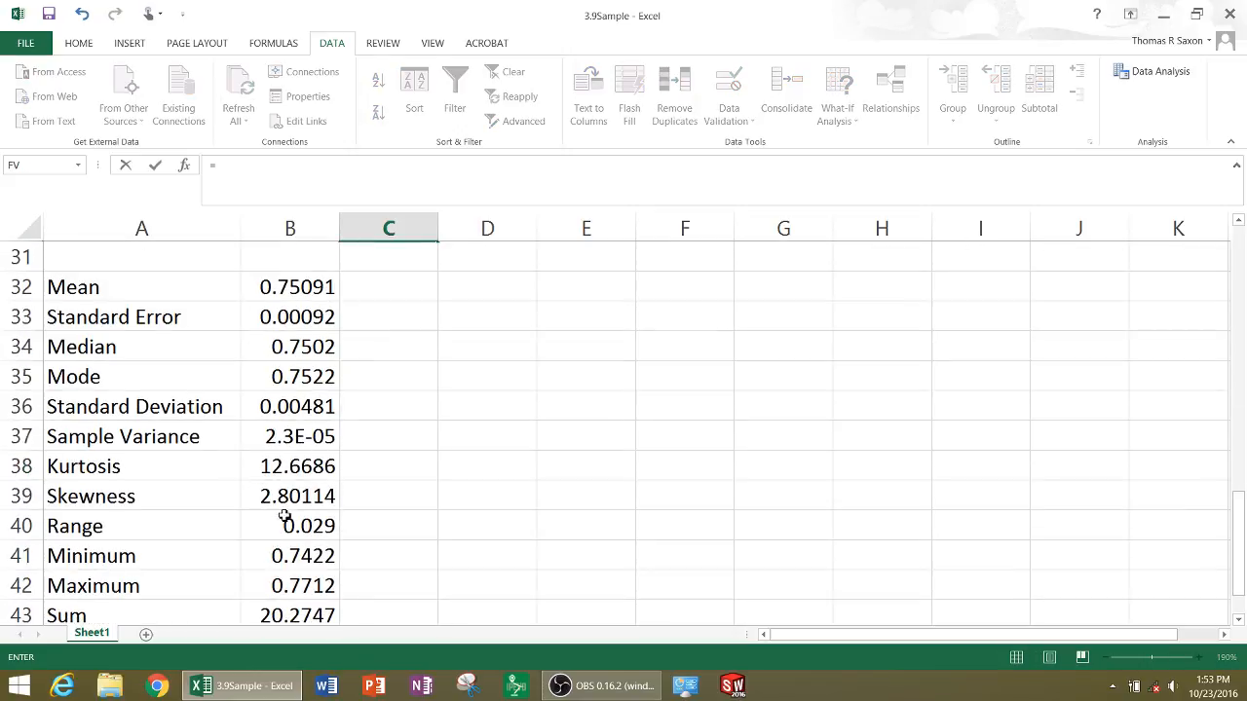
left_click(287, 555)
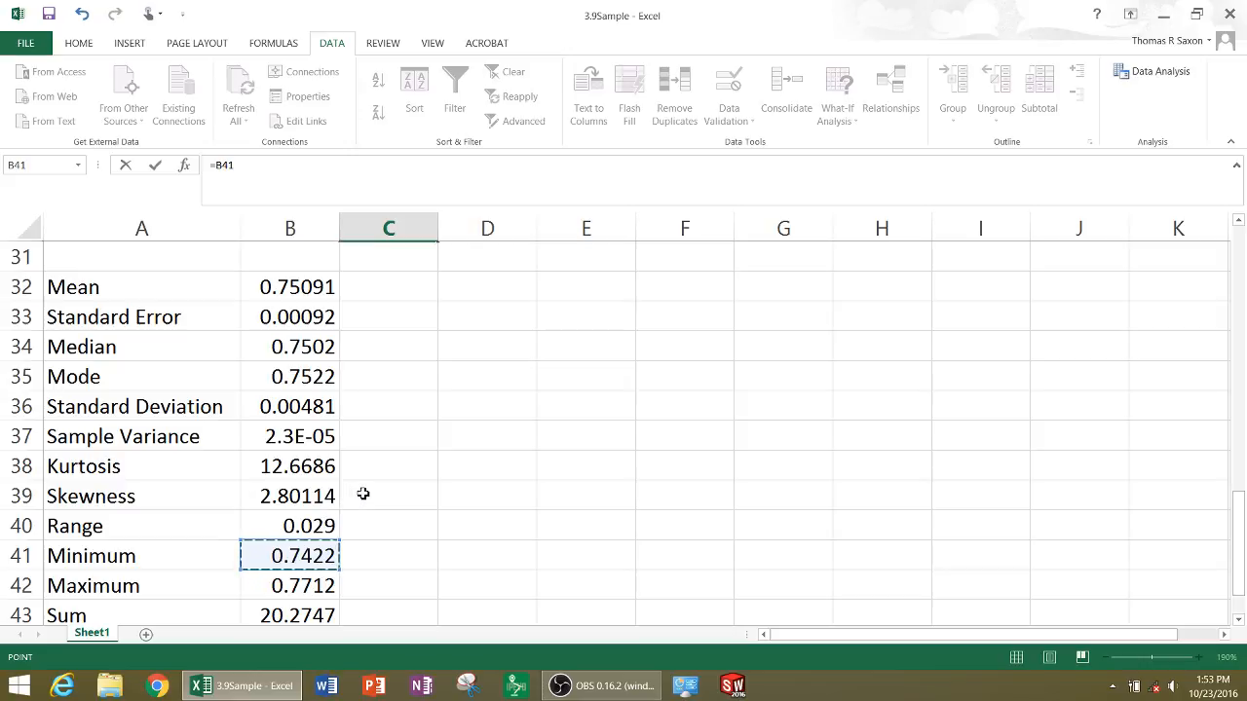
key("Return")
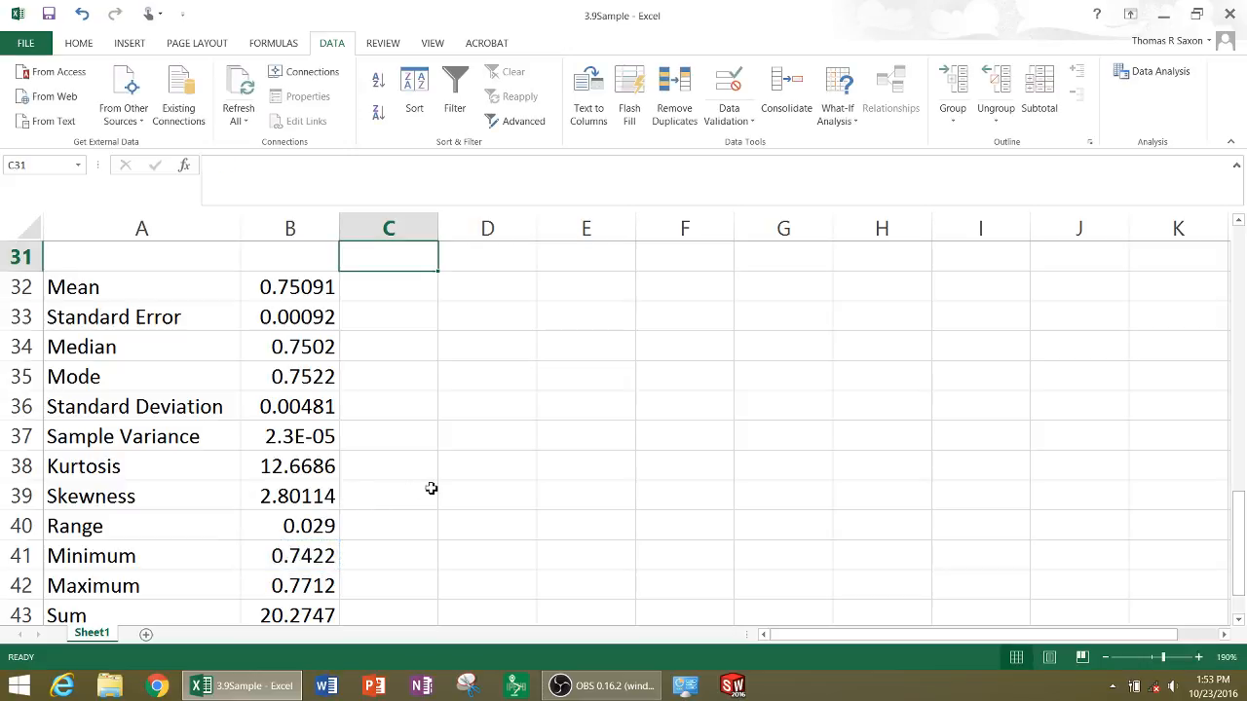
scroll(431, 488, "down", 3)
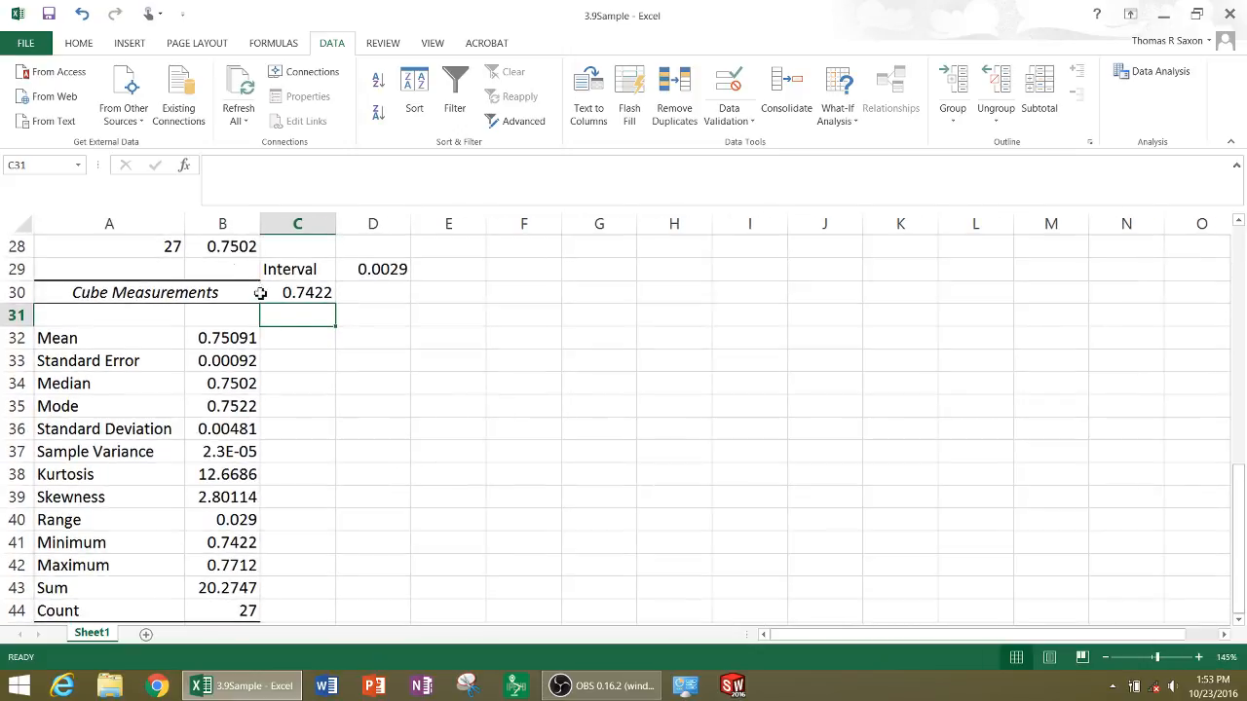
left_click(290, 292)
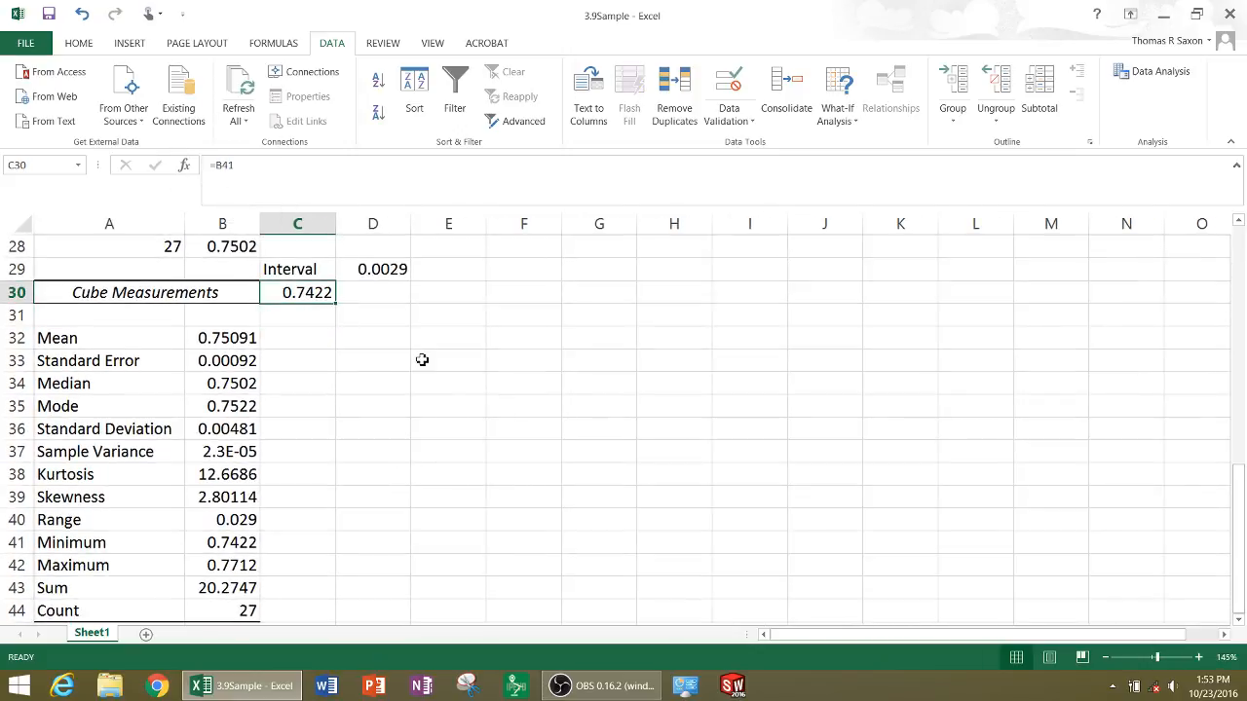
key("Return")
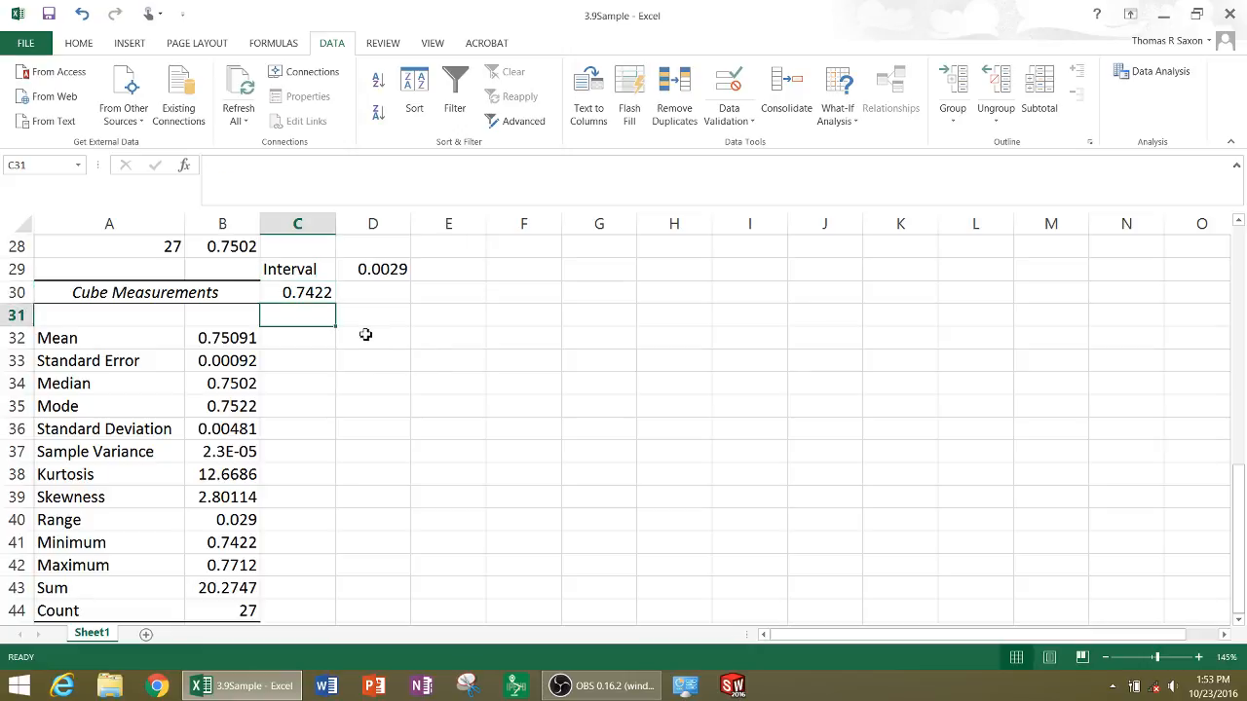
Enter the interval as the fixed value 0.0029 in D30, beside the starting minimum
left_click(394, 269)
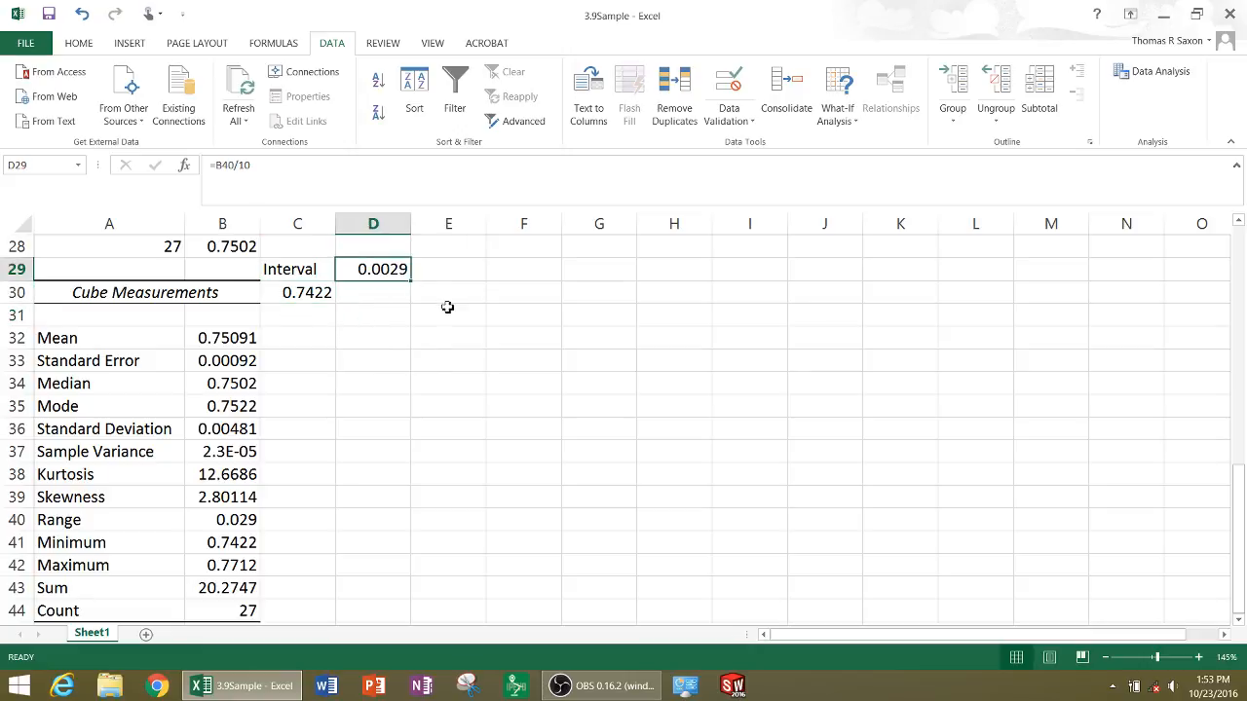
left_click(398, 300)
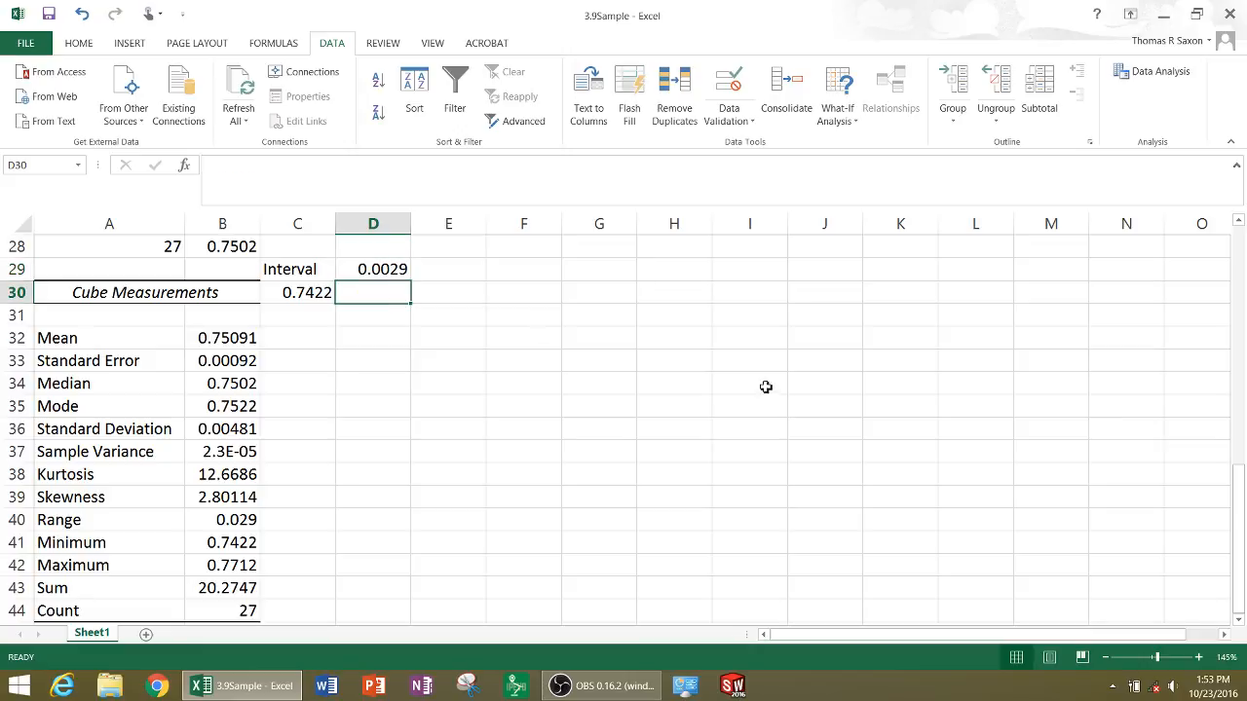
type(".0")
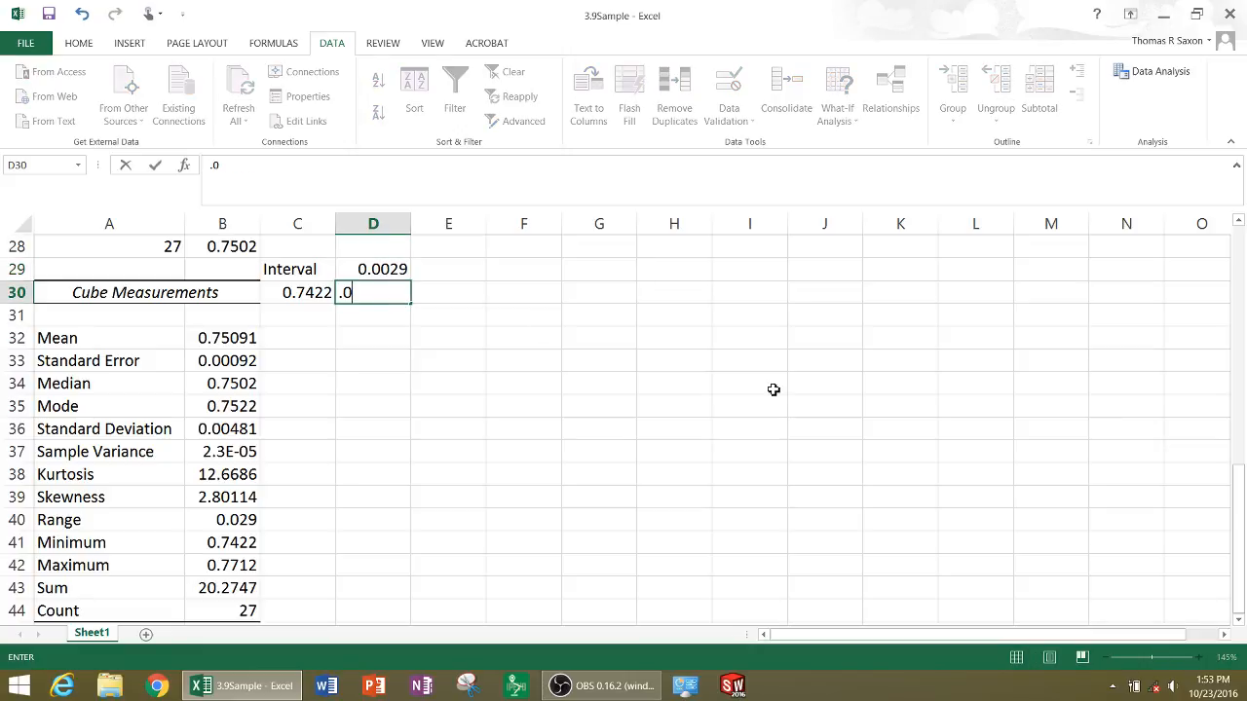
type("029")
key("Return")
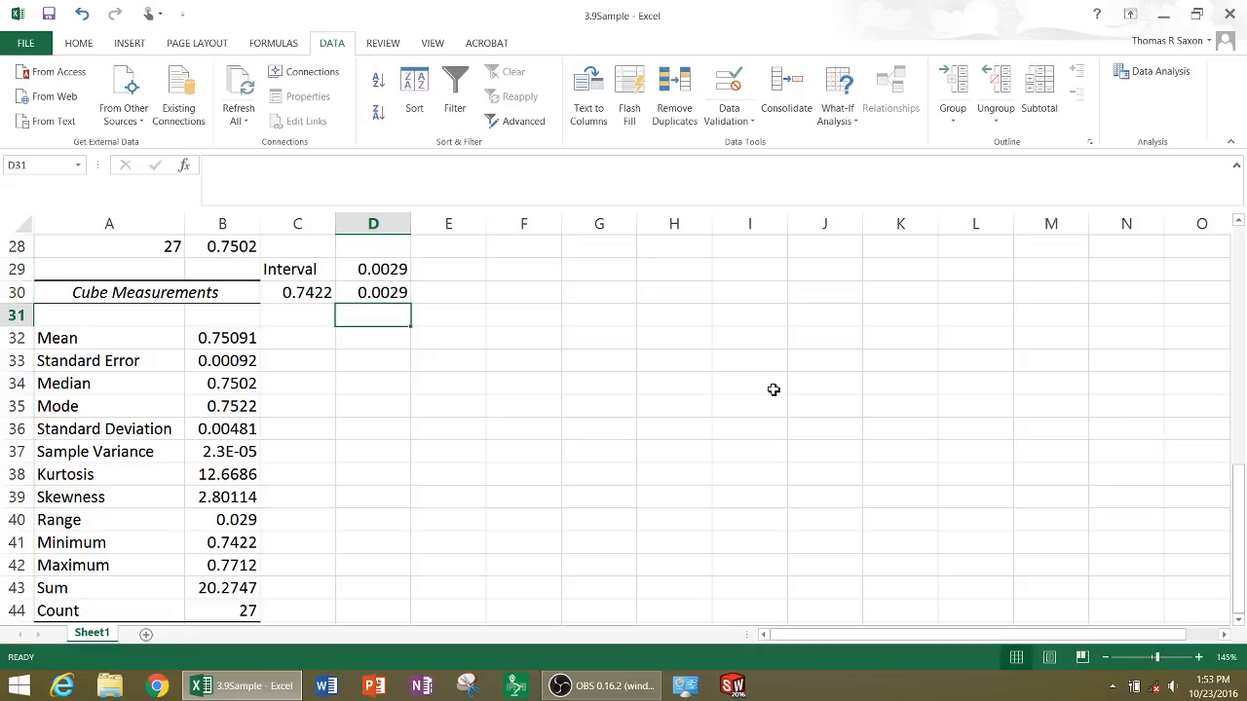
left_click(314, 318)
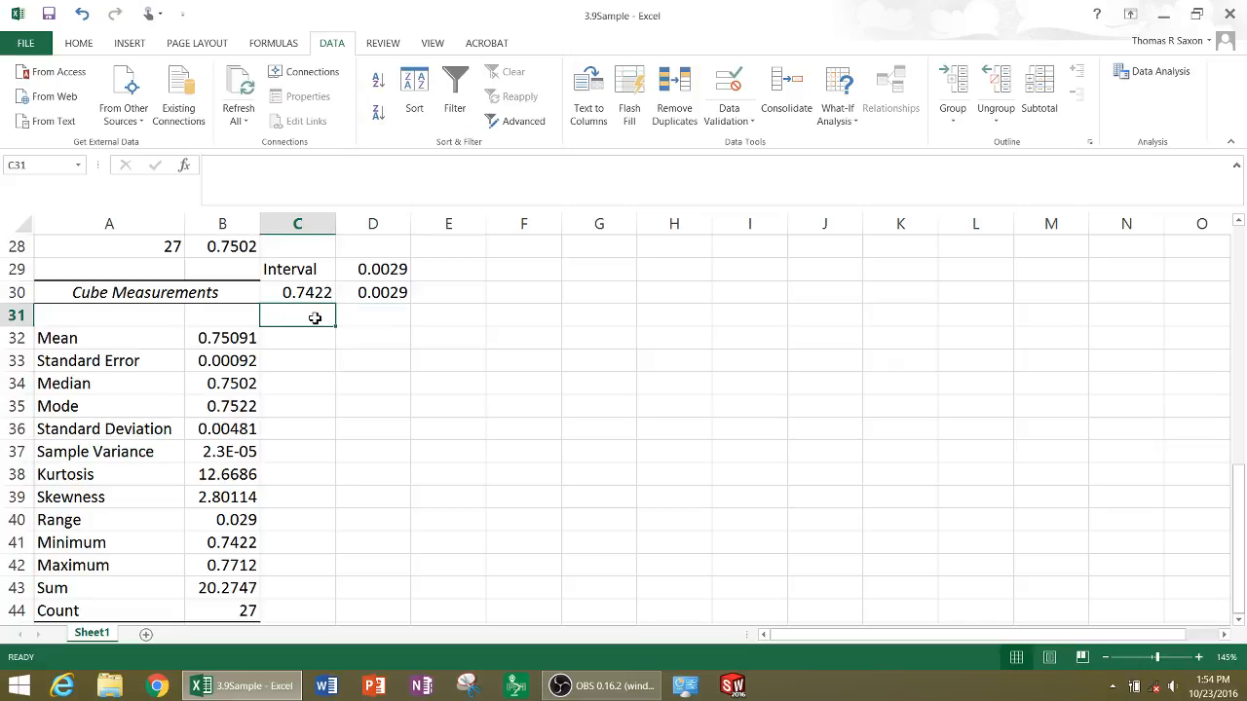
type("=")
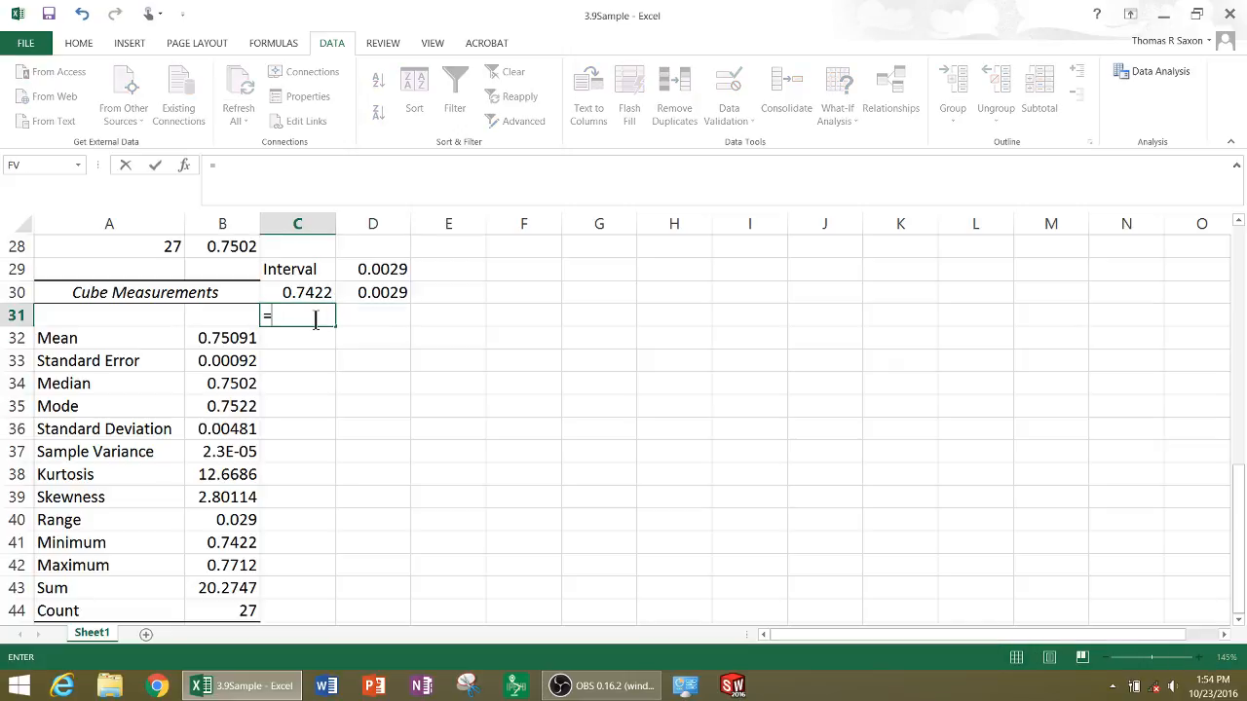
left_click(301, 293)
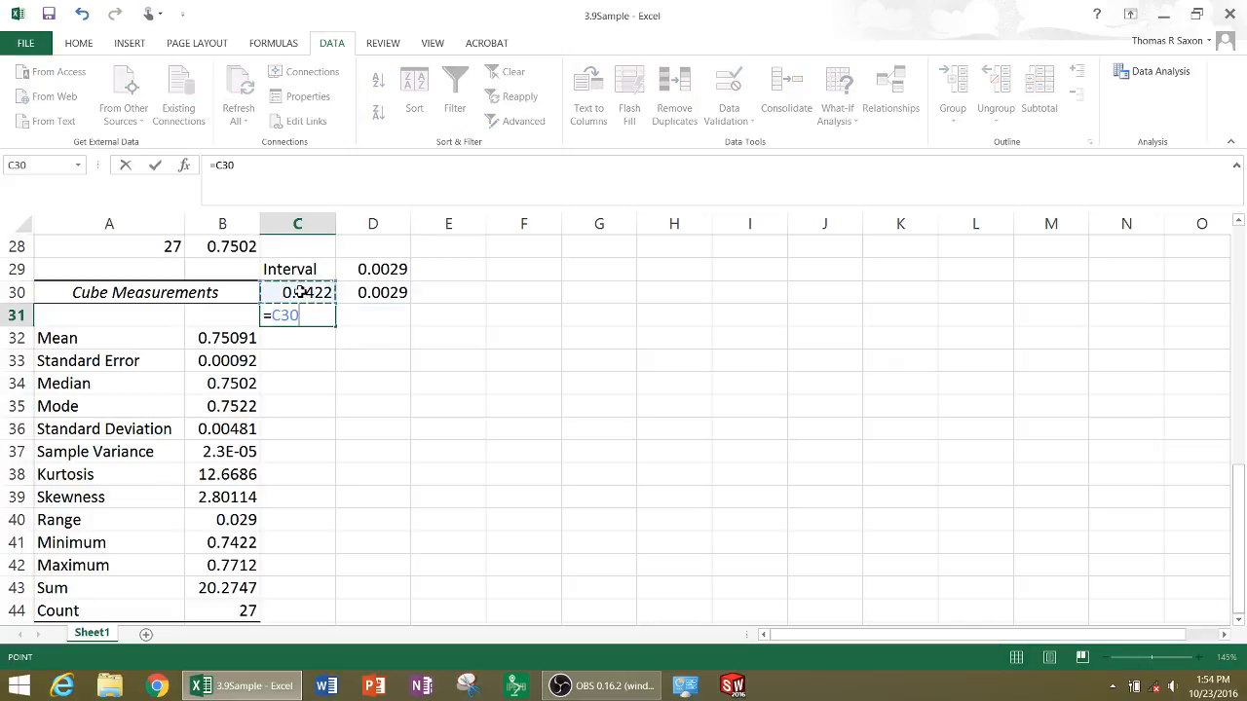
key("F9")
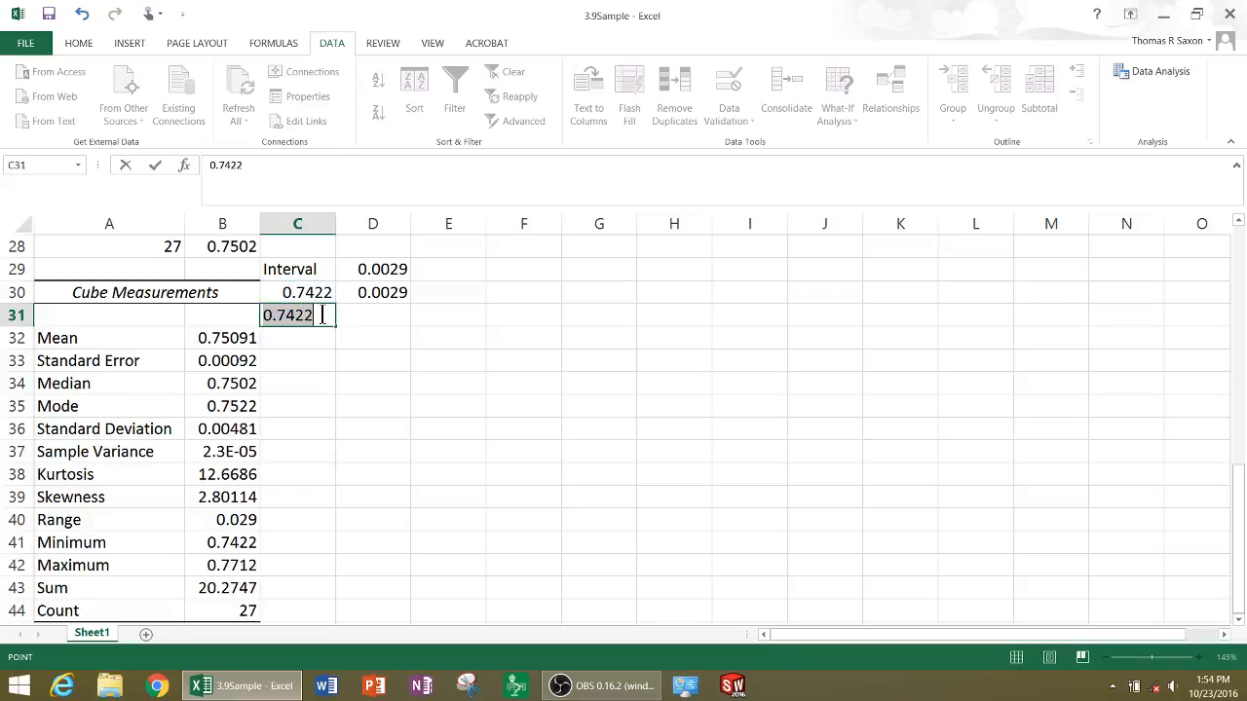
left_click(322, 315)
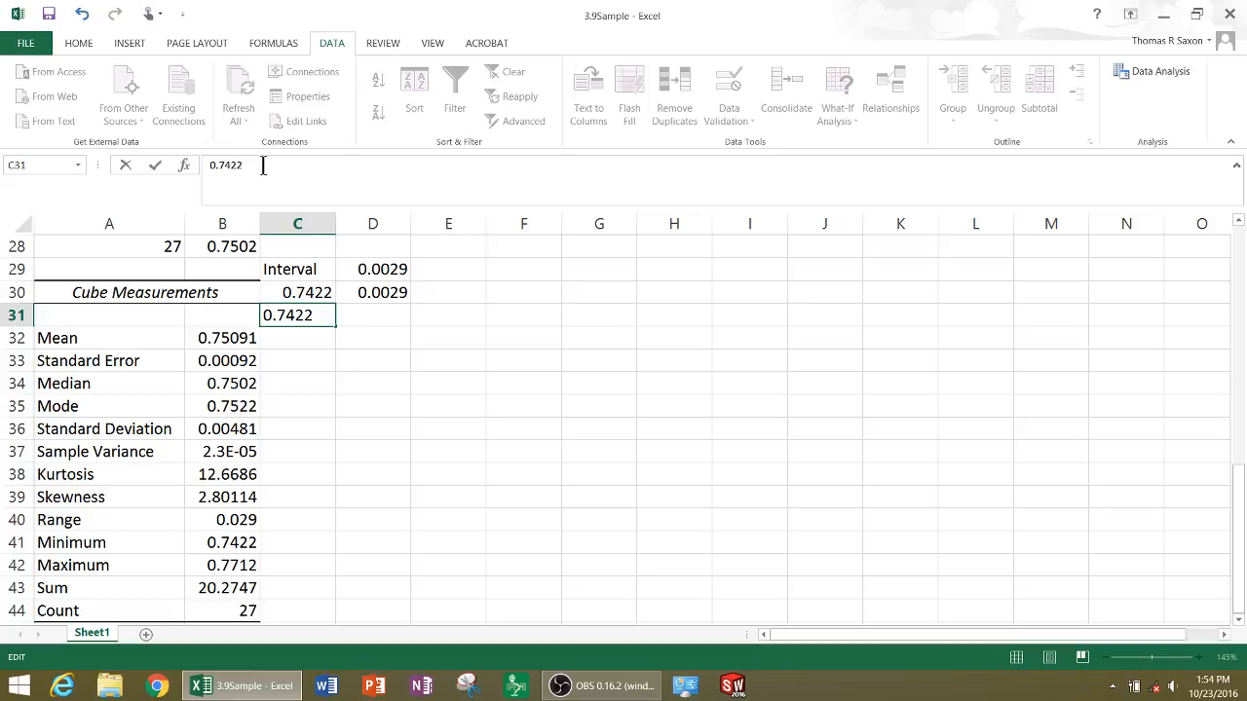
Replace the contents of C31 with the formula =C30+D30 to add the interval to the minimum
left_click_drag(260, 166, 207, 168)
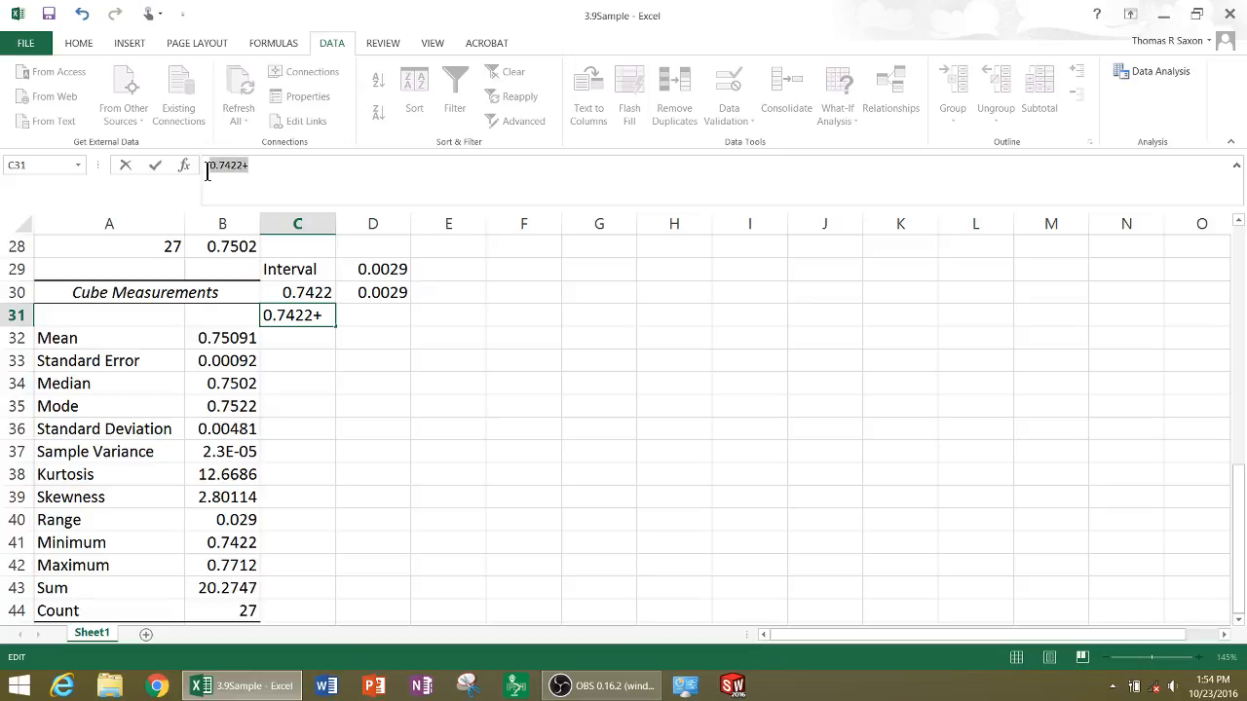
type("=")
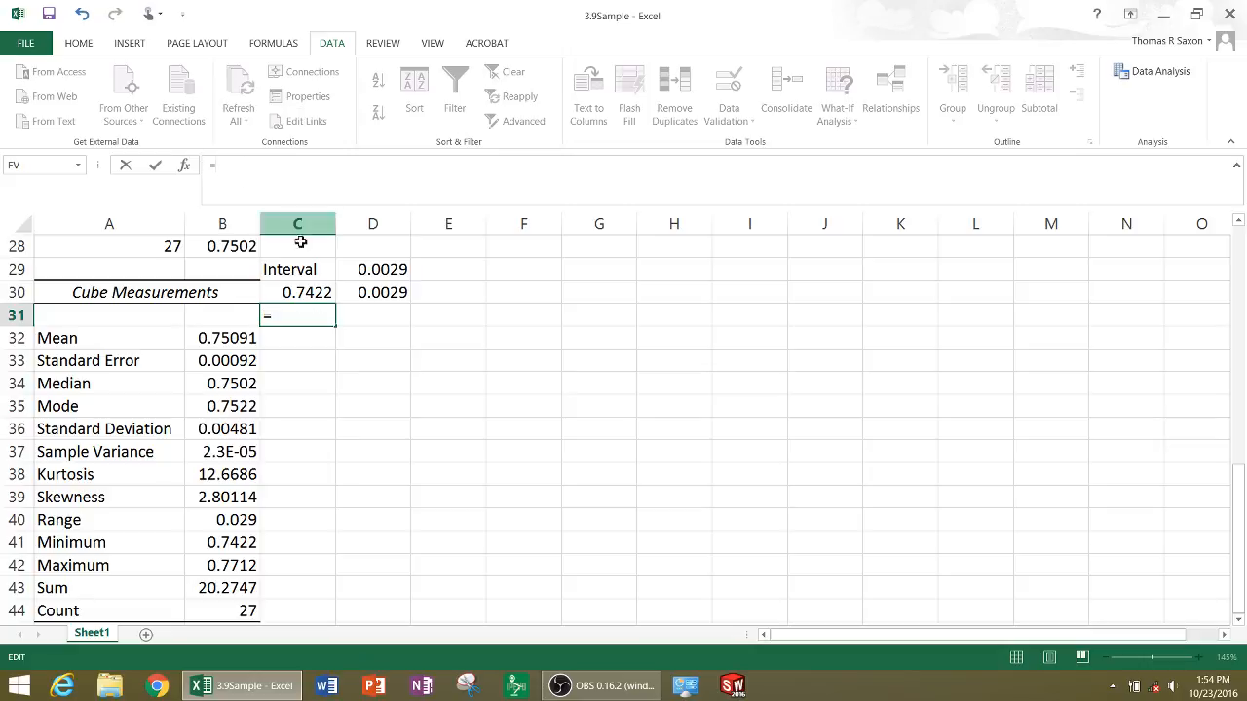
left_click(302, 299)
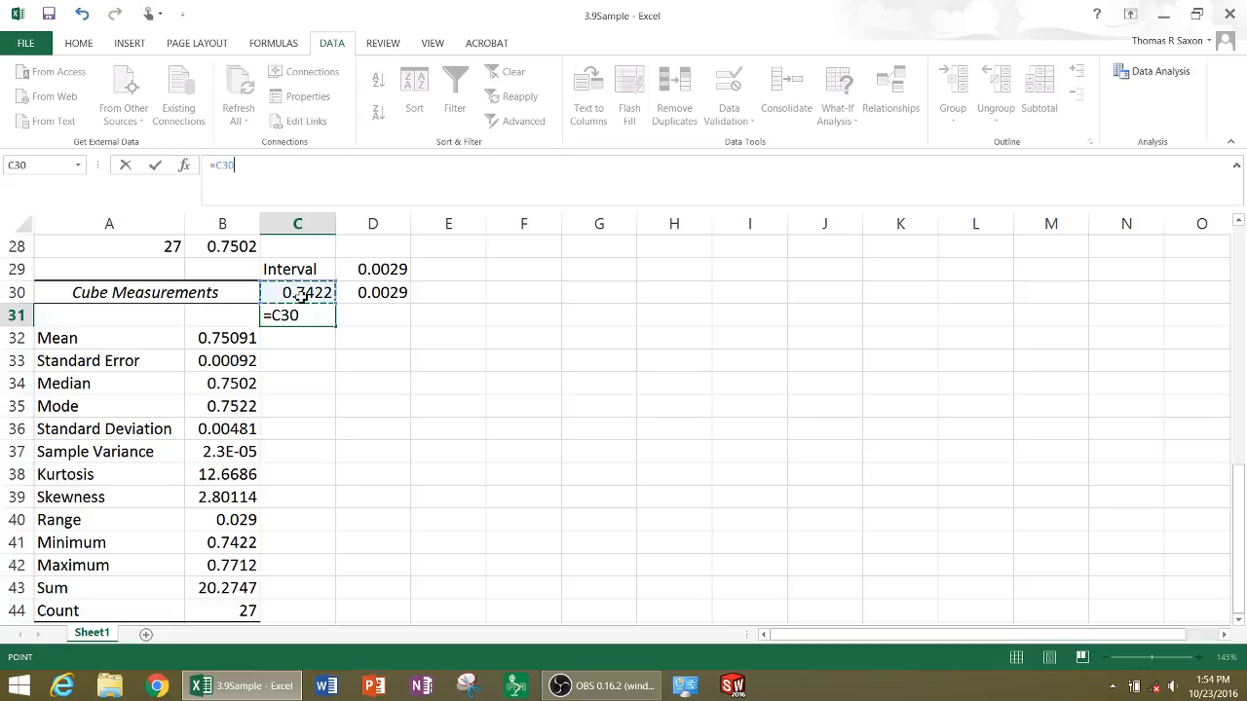
type("+")
left_click(388, 294)
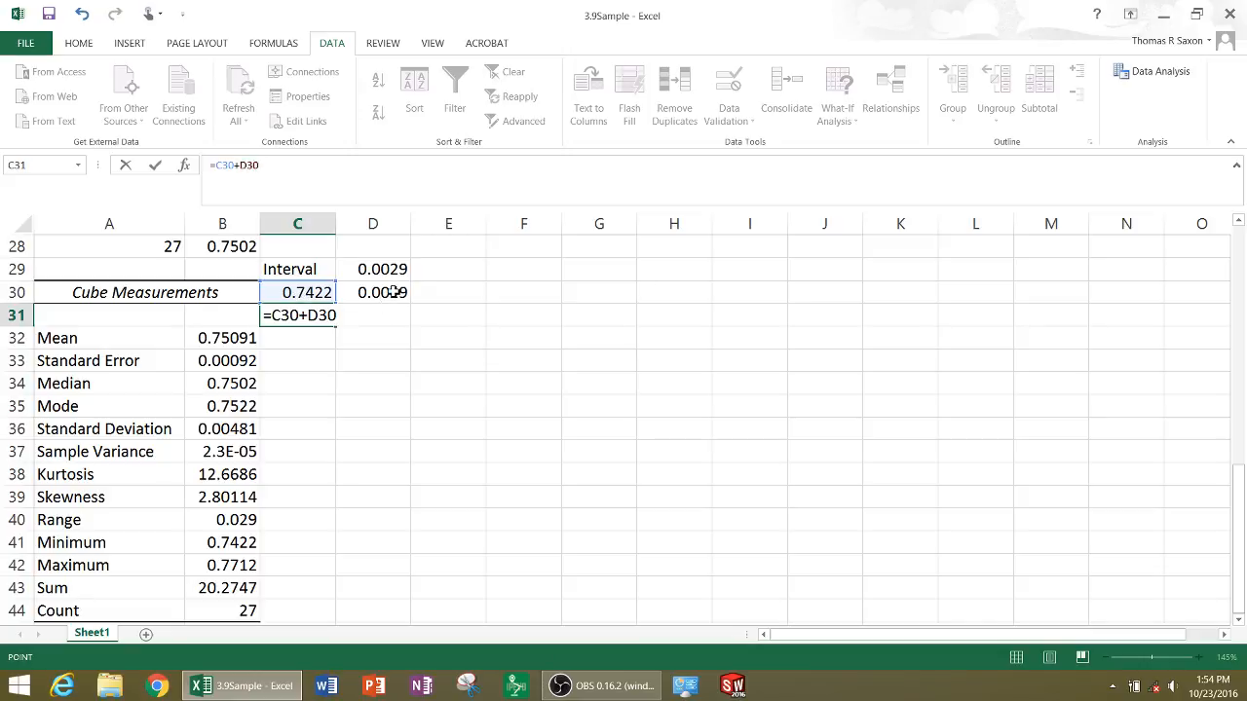
key("Return")
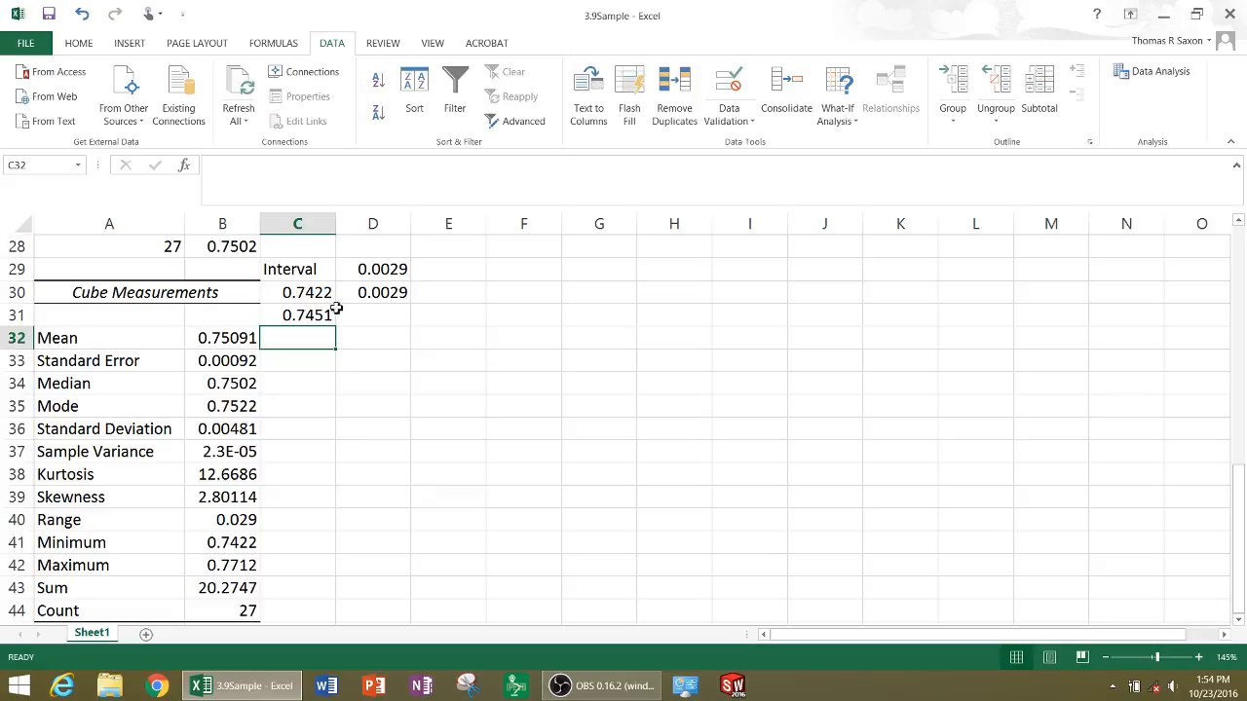
Fill the 0.0029 interval value from D30 down through D40
left_click(378, 292)
left_click_drag(412, 304, 407, 525)
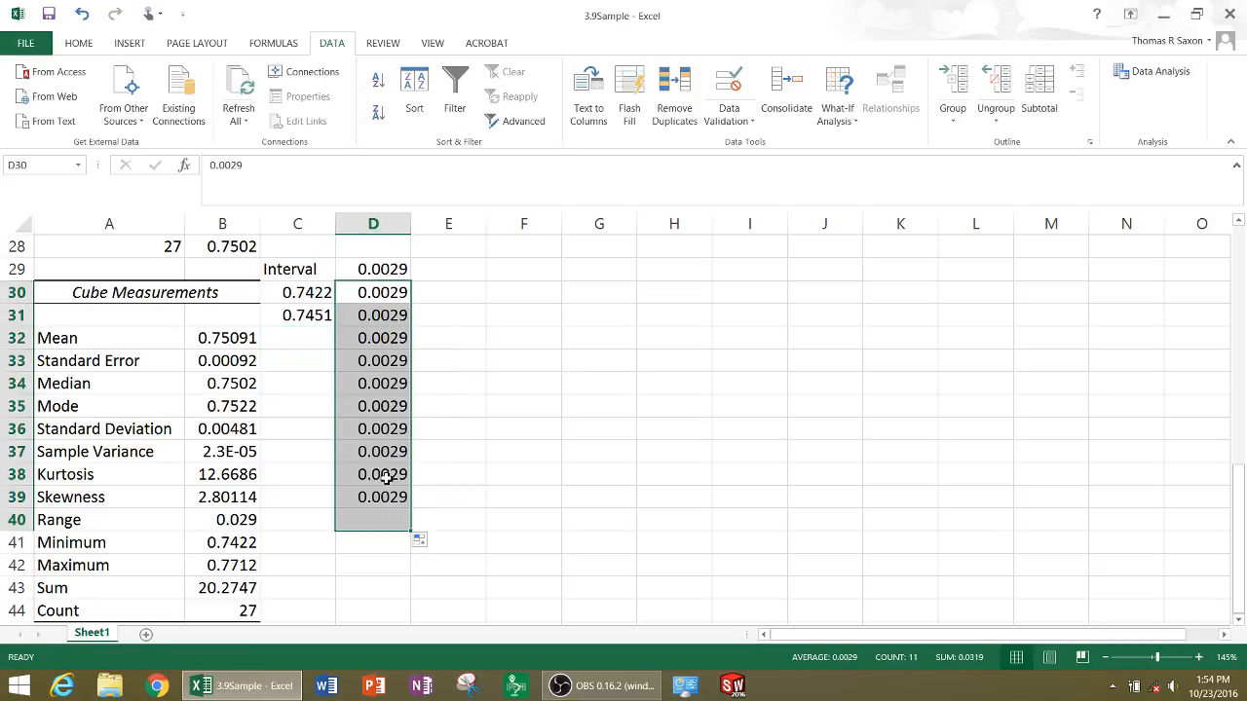
left_click(375, 343)
Fill the C31 formula down through C40 to build the remaining interval limits
left_click(305, 316)
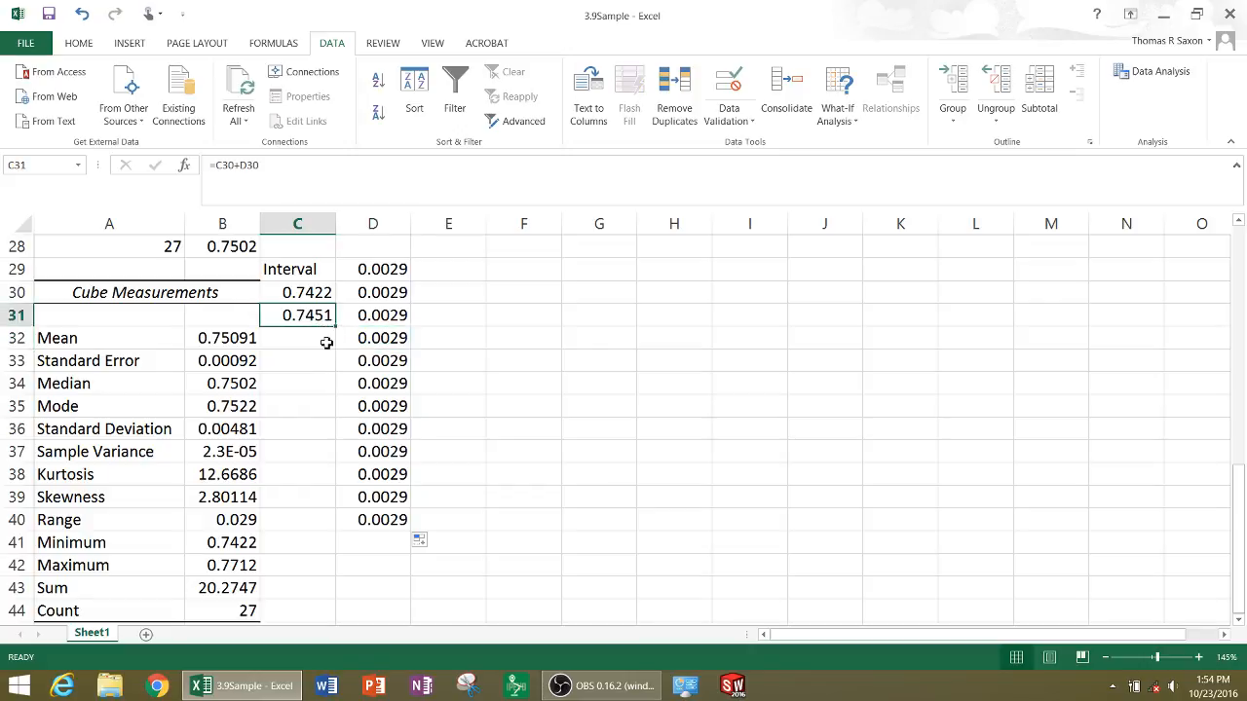
scroll(327, 343, "up", 6, "ctrl")
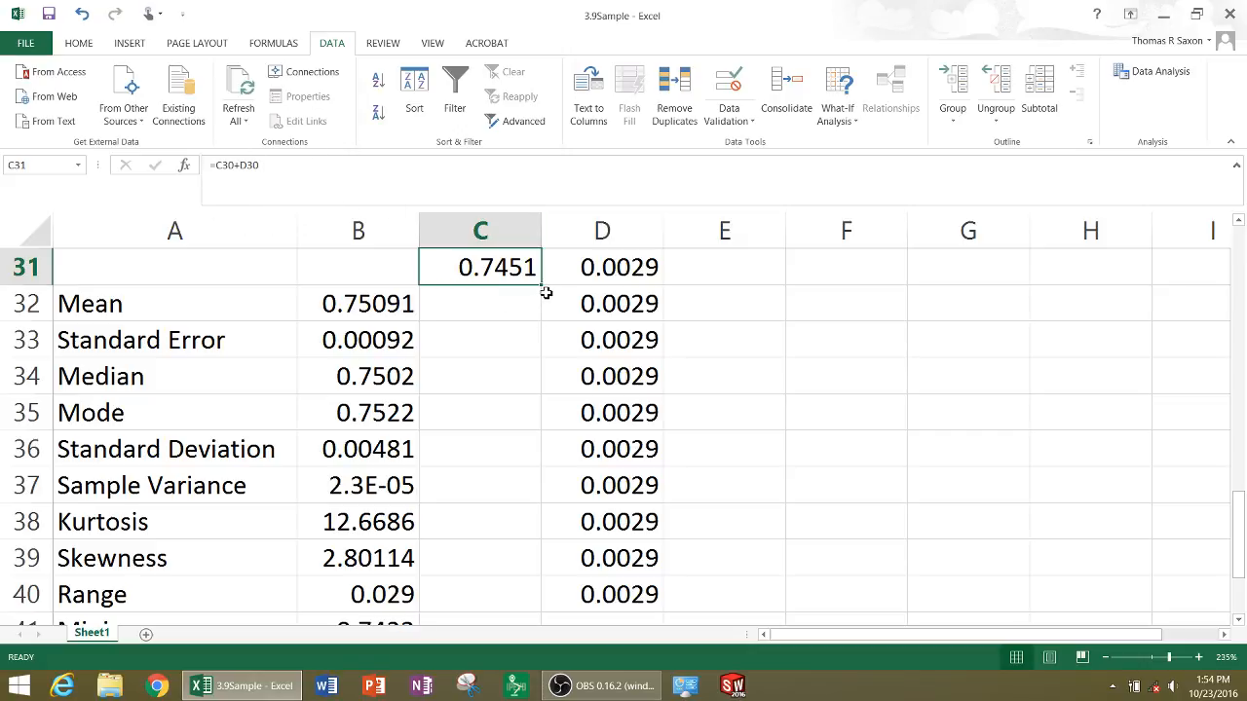
left_click_drag(544, 286, 529, 616)
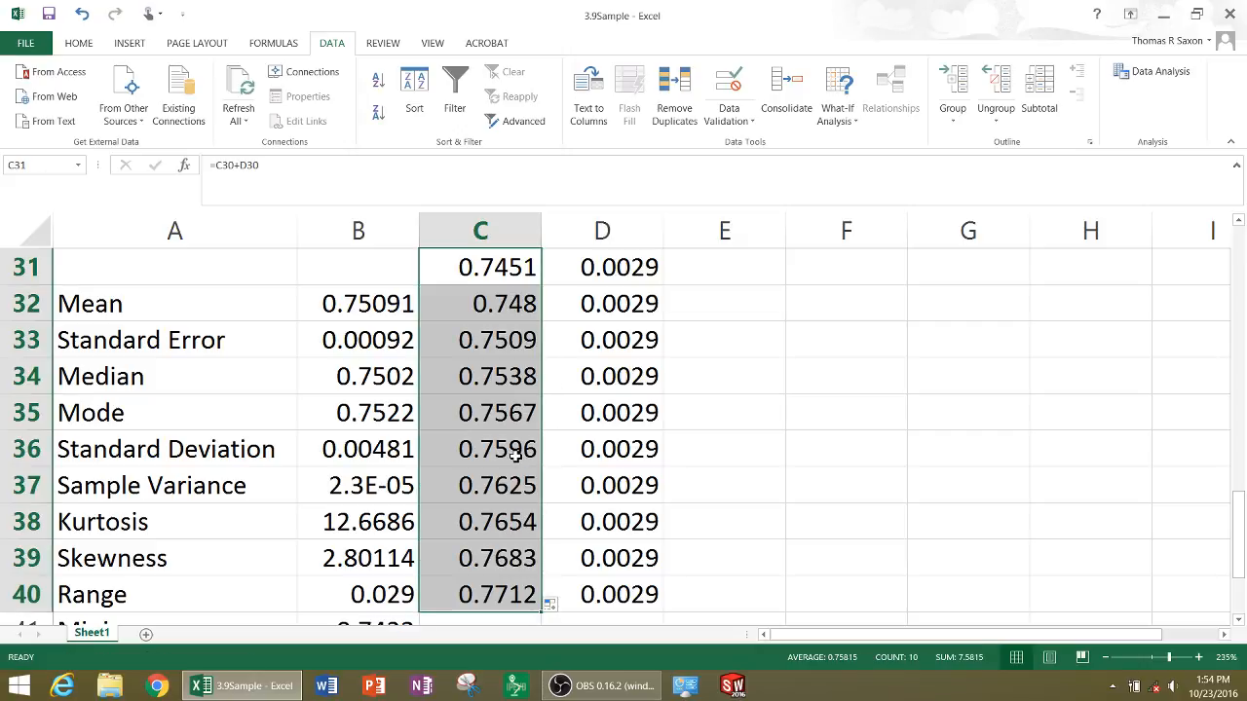
scroll(504, 454, "down", 1)
scroll(506, 448, "up", 1)
scroll(506, 446, "down", 2)
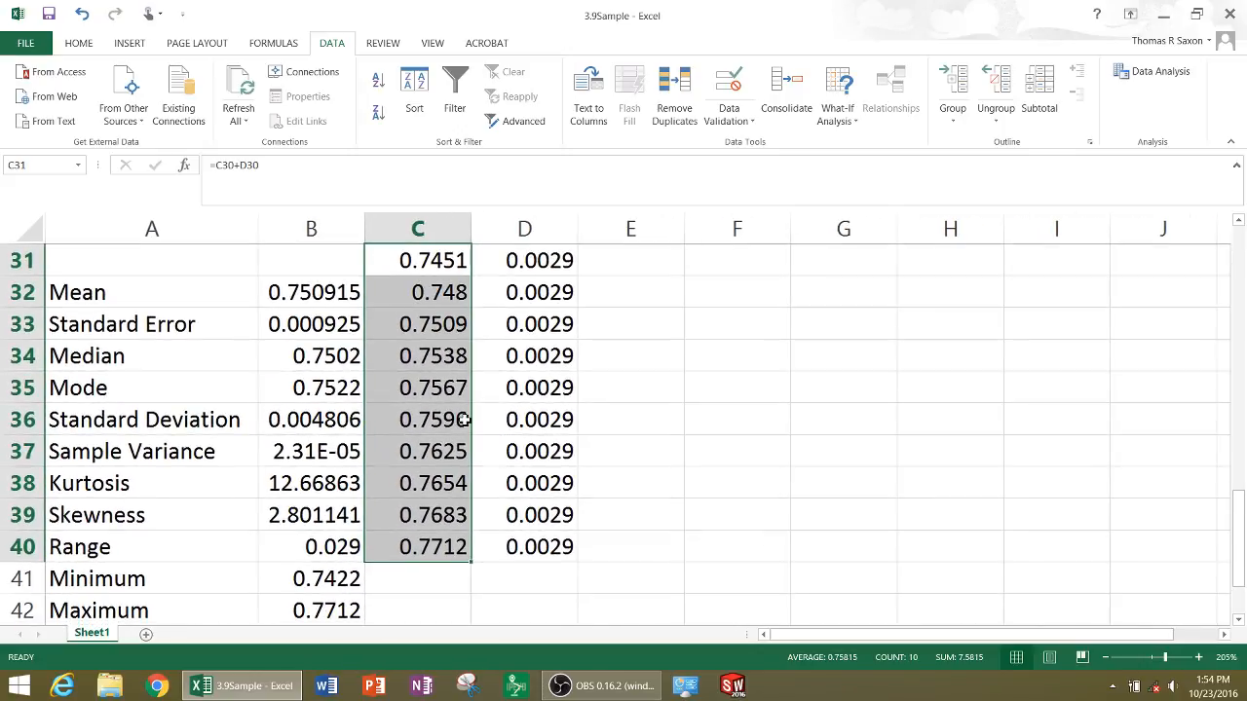
scroll(465, 419, "down", 2)
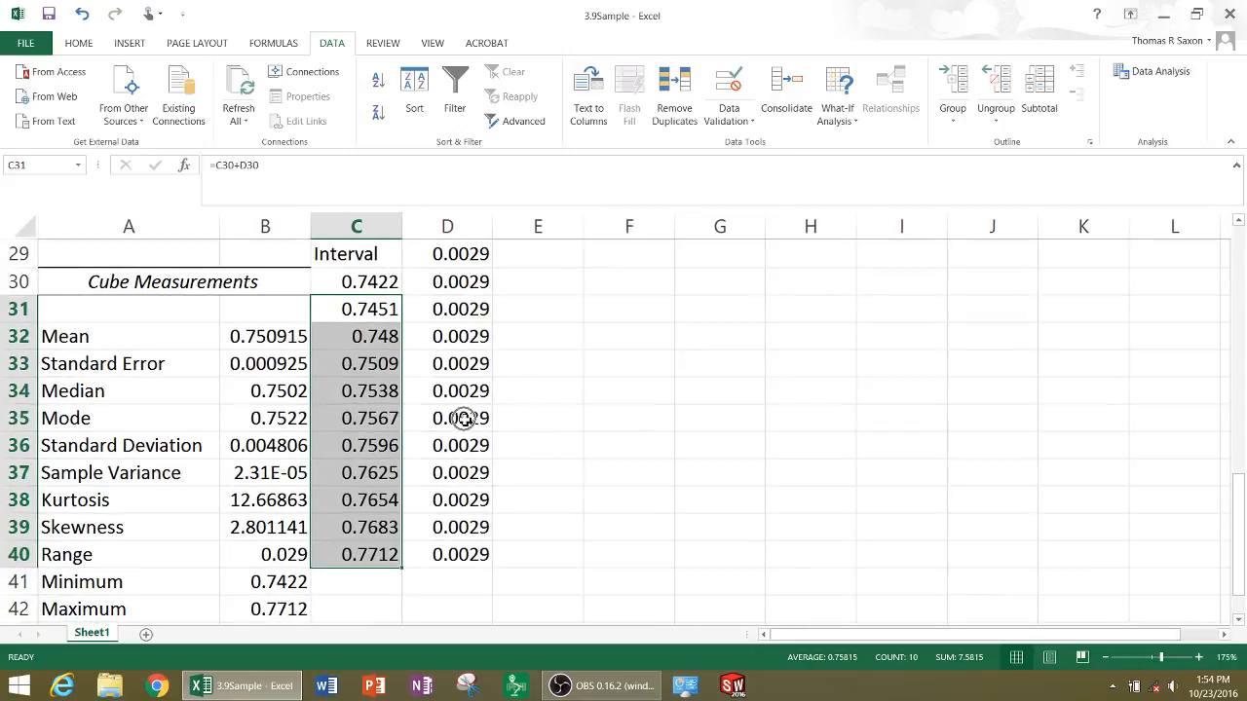
Examine the interval limits in C30 through C40, comparing the first and last with the minimum and maximum
left_click(375, 283)
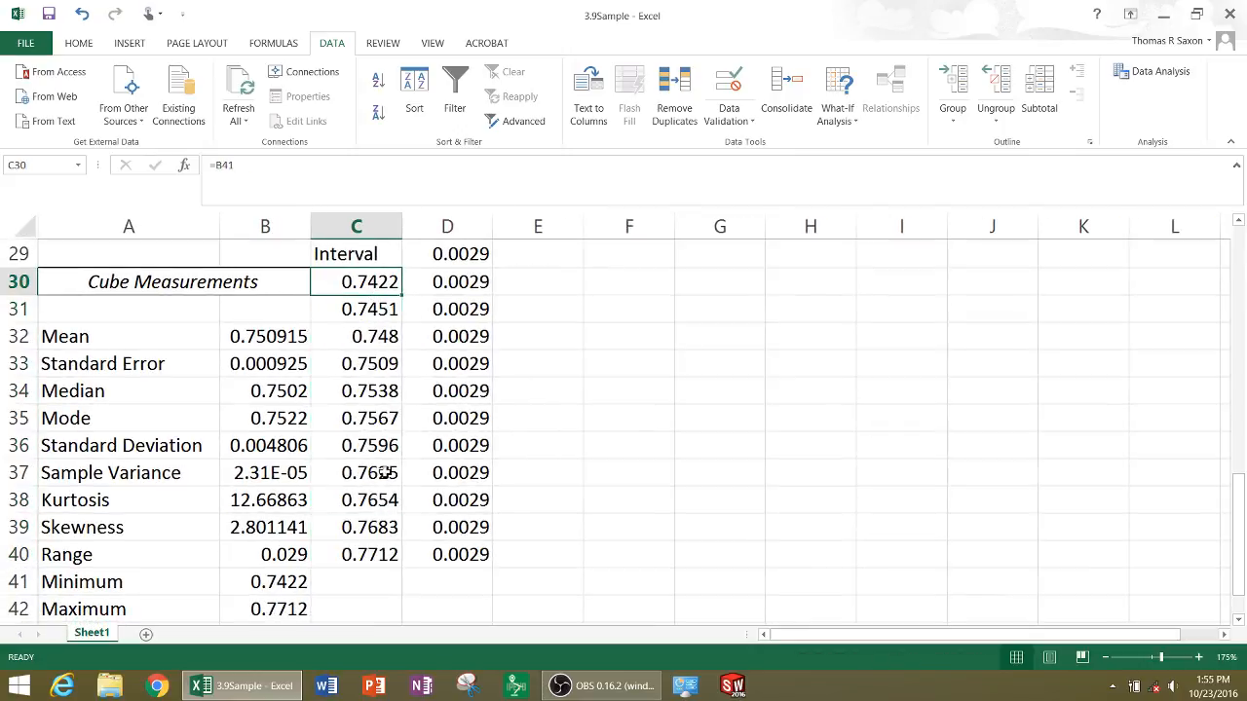
left_click(382, 553)
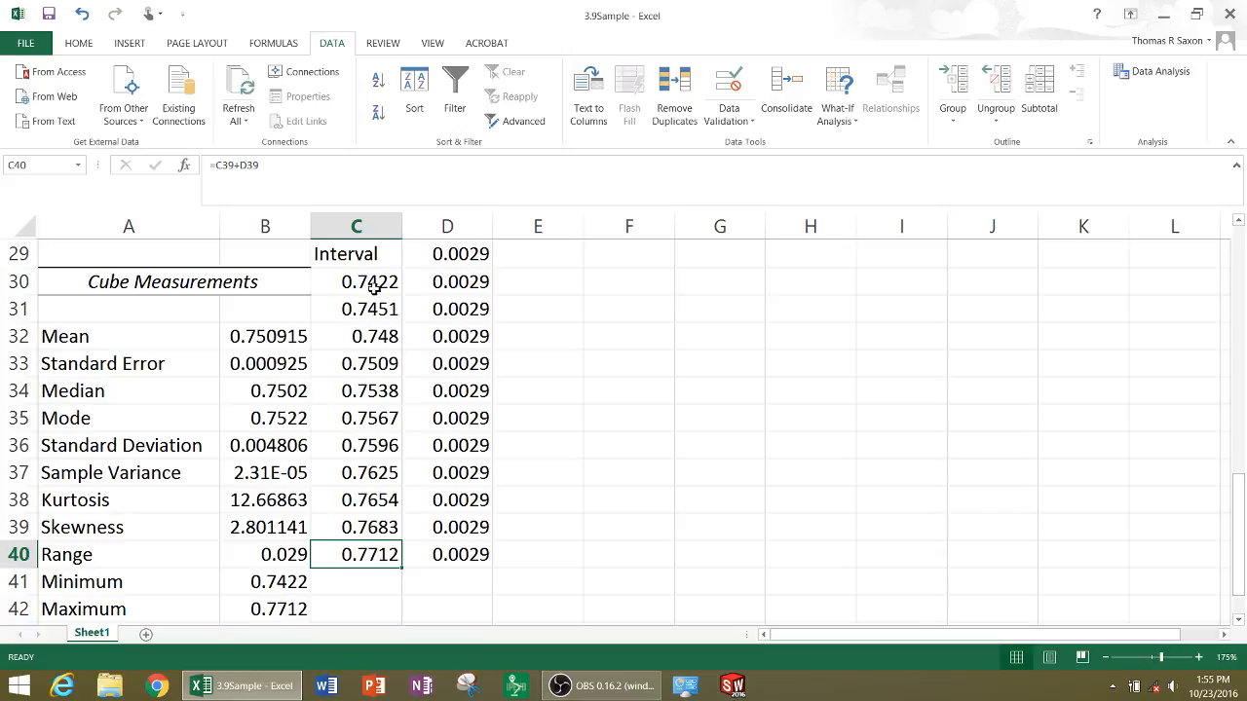
left_click(378, 320)
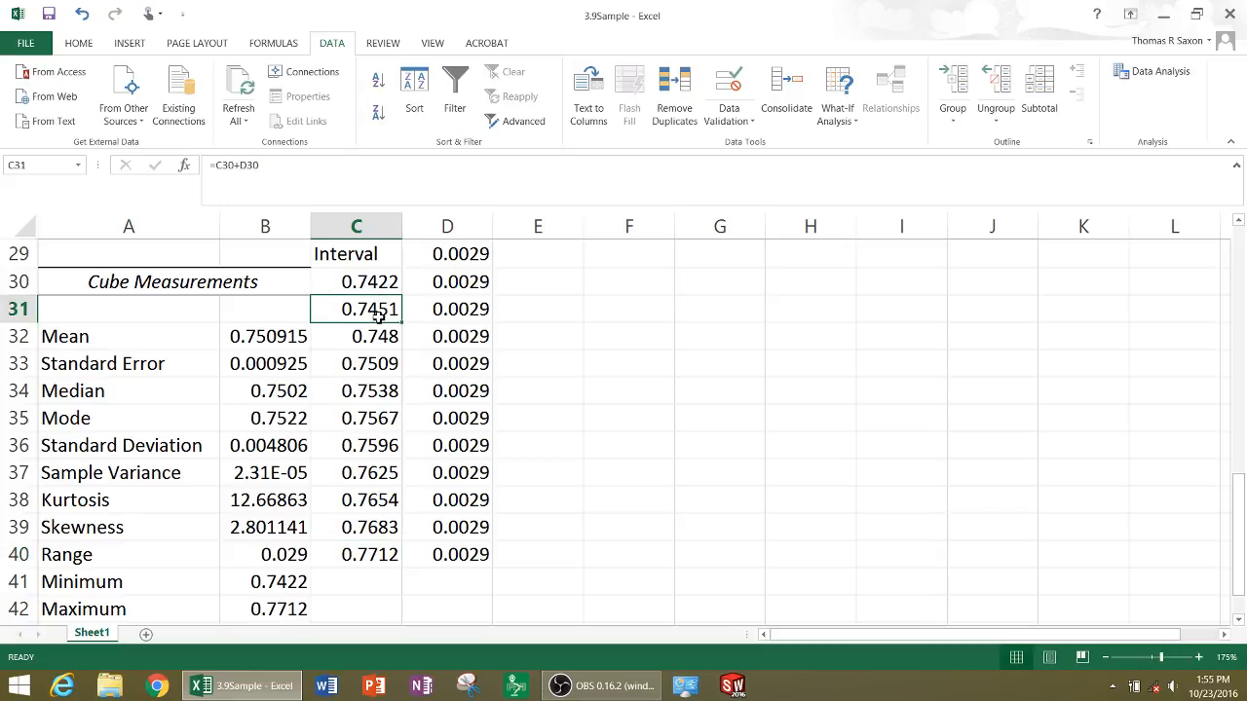
key("Up")
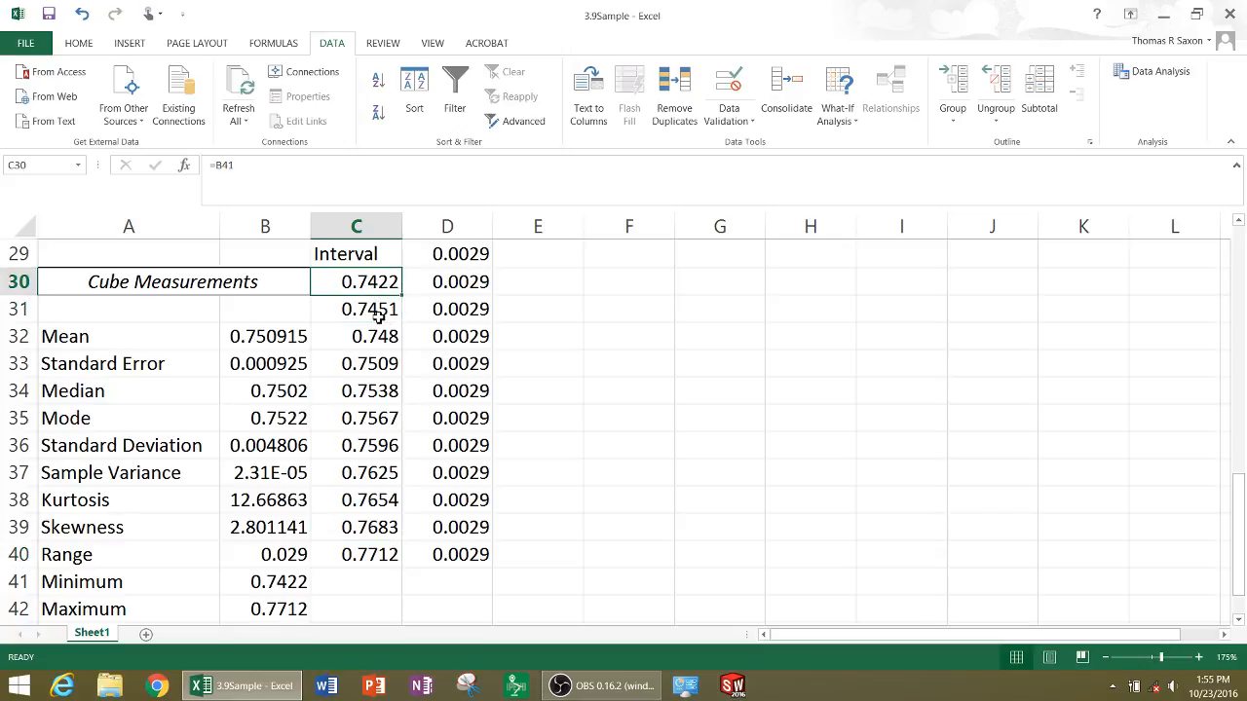
key("Down")
key("Down")
key("Down")
key("Down")
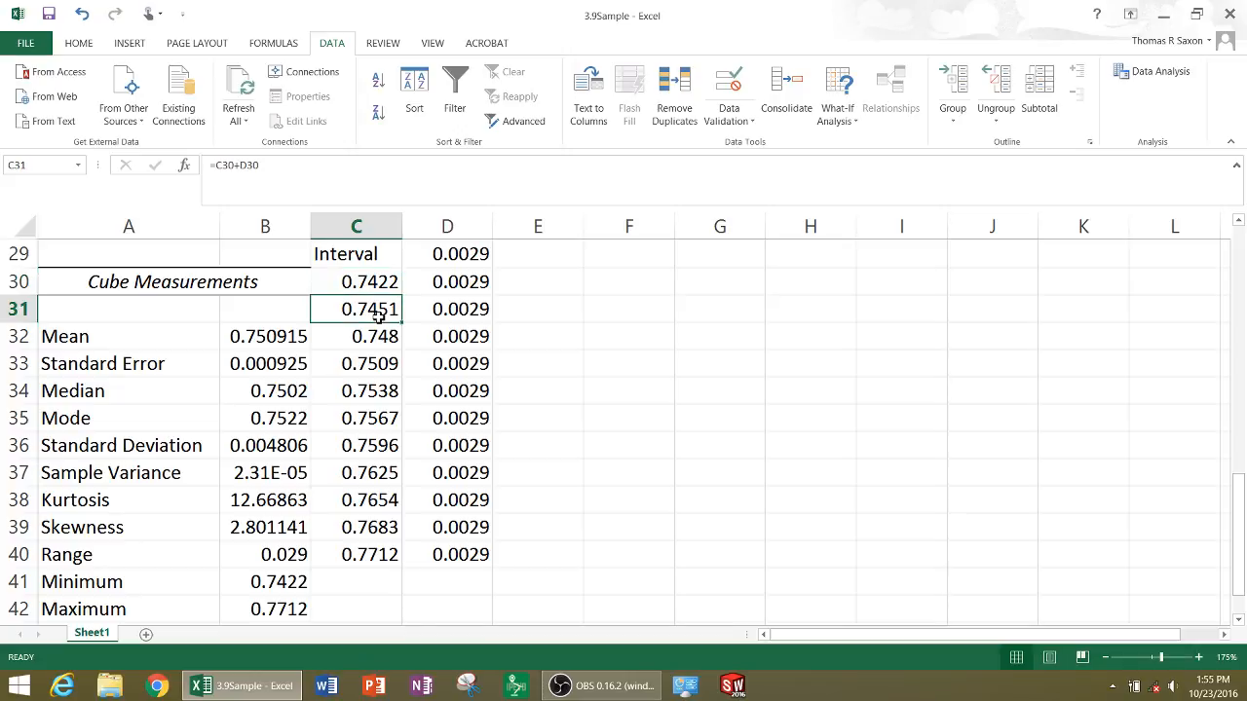
key("Down")
key("Down")
key("Down")
key("Down")
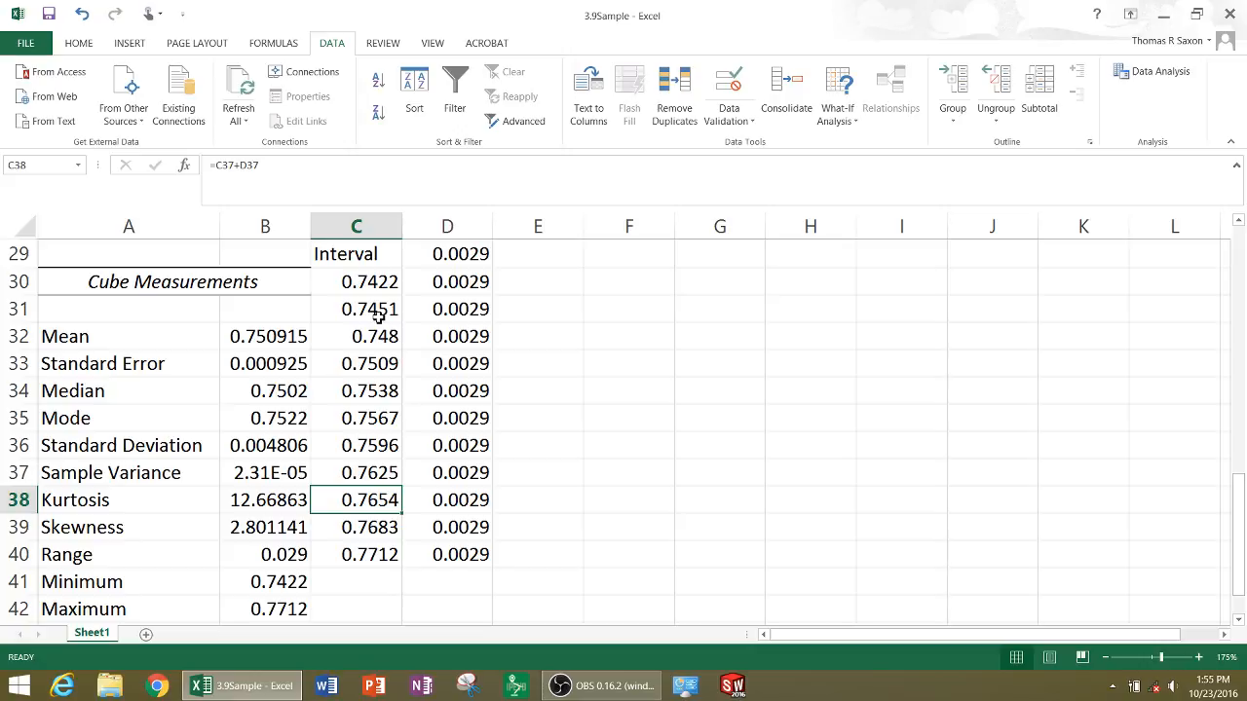
key("Down")
key("Down")
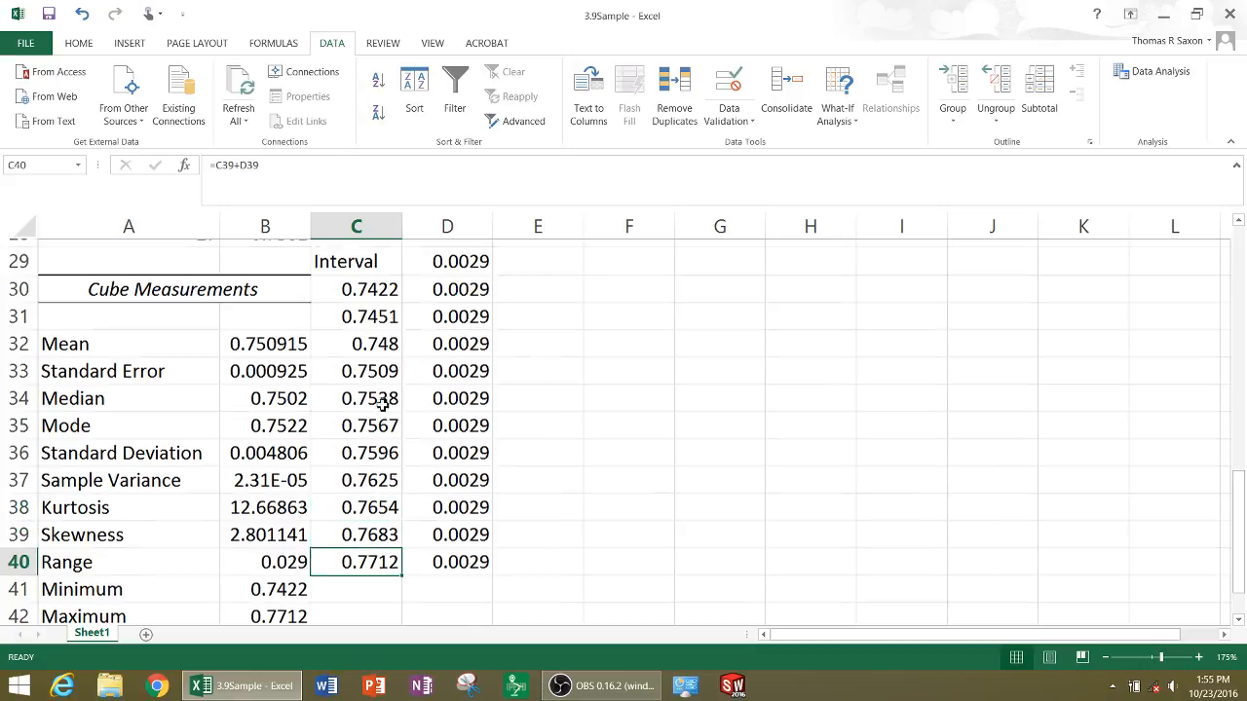
Highlight the interval limits in C30:C40 with a yellow fill
scroll(384, 390, "up", 1)
left_click_drag(373, 365, 368, 609)
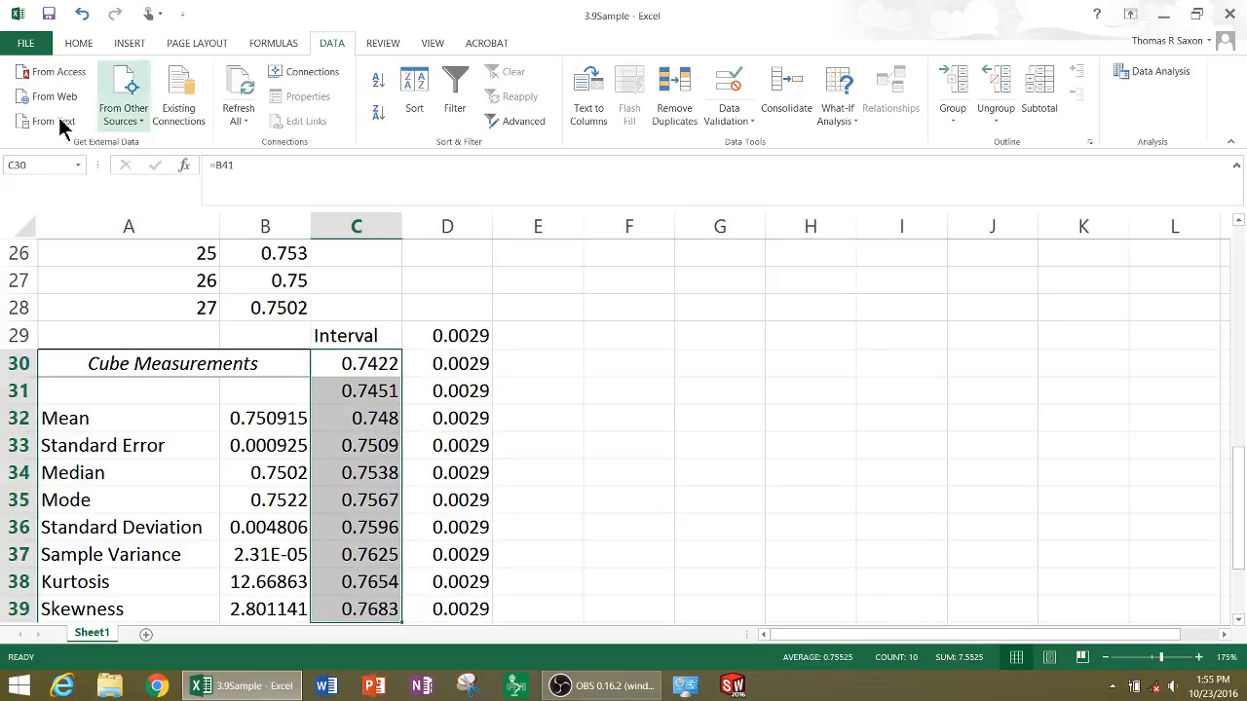
left_click(76, 47)
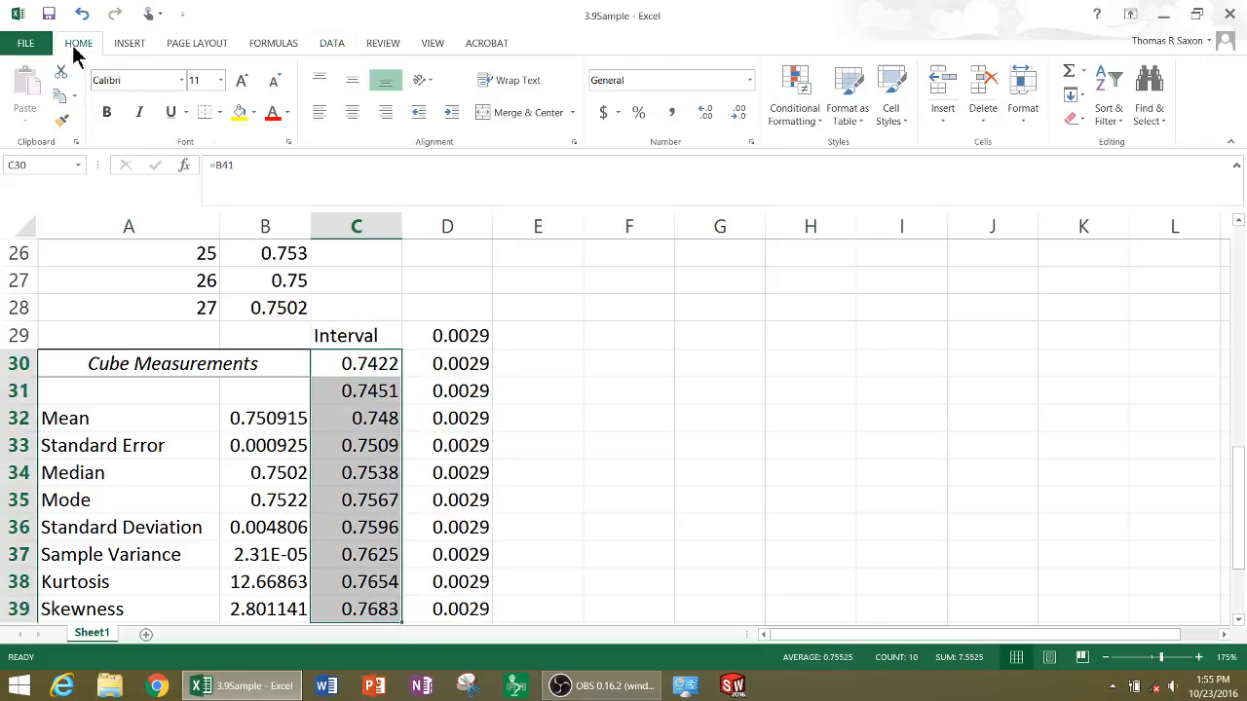
left_click(239, 112)
left_click(535, 493)
scroll(588, 460, "down", 3)
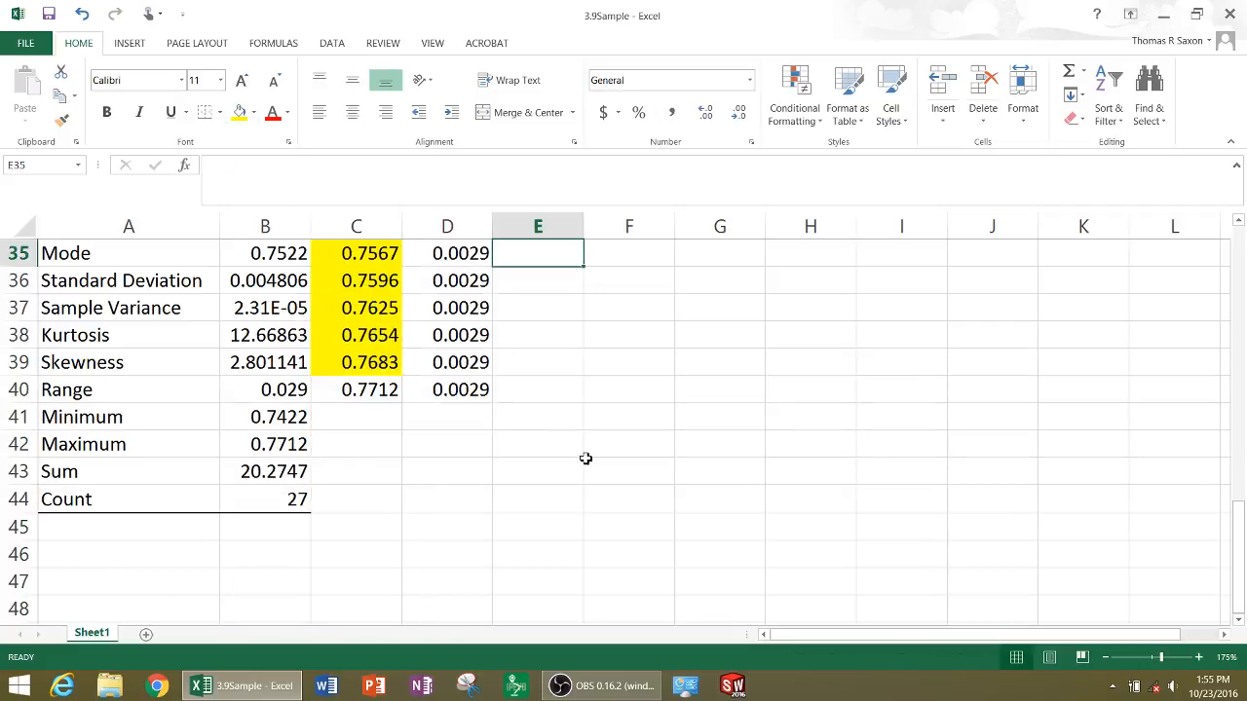
scroll(584, 459, "up", 2)
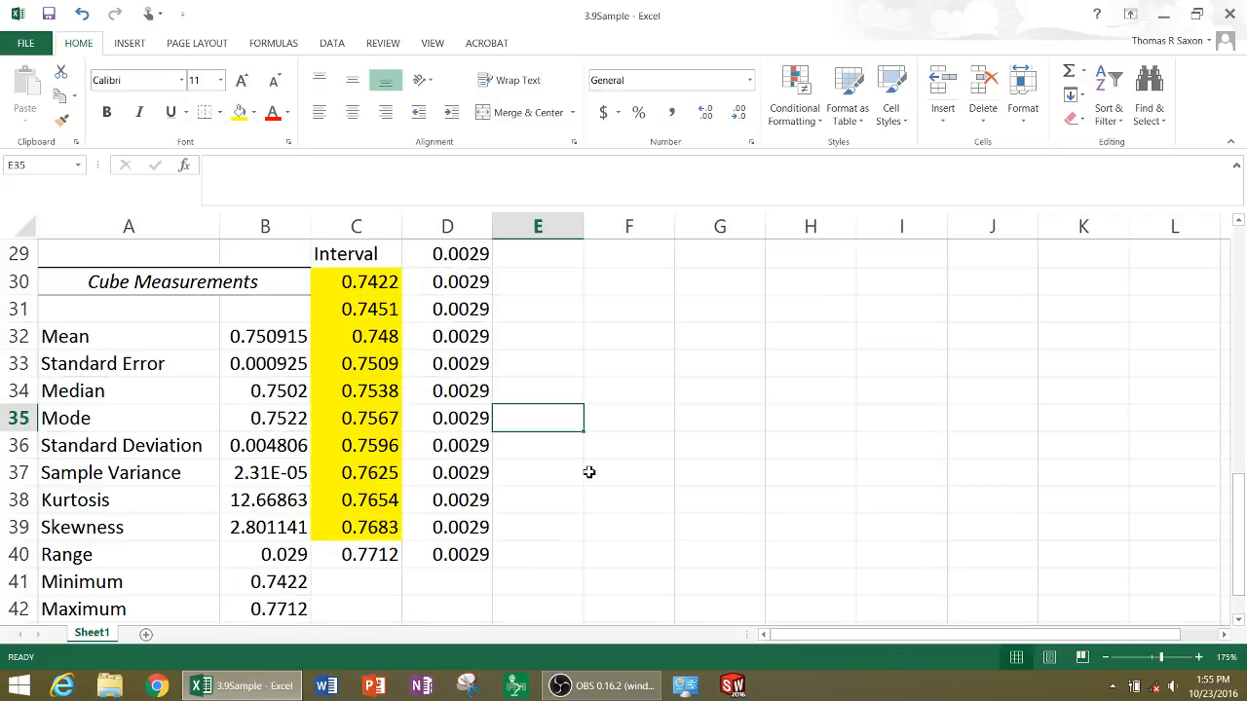
left_click(371, 556)
left_click(238, 112)
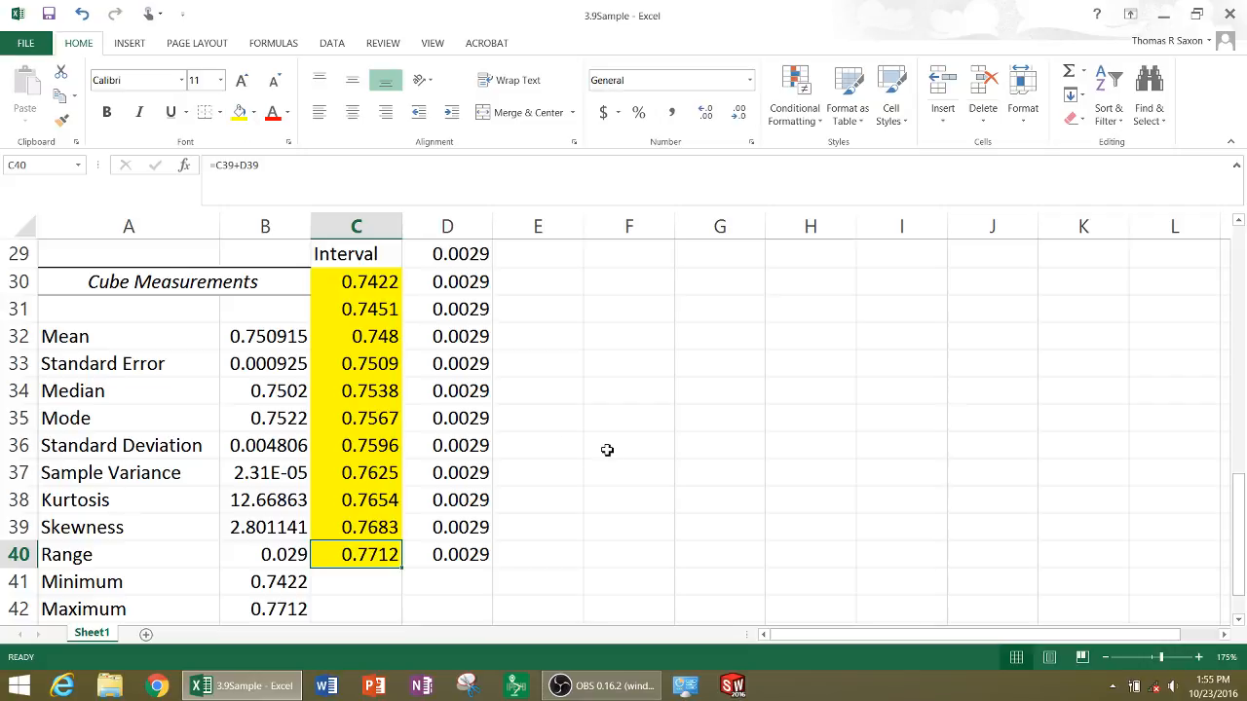
left_click(607, 451)
Highlight the cube measurements in B2:B28 with a light blue fill
scroll(342, 384, "up", 8)
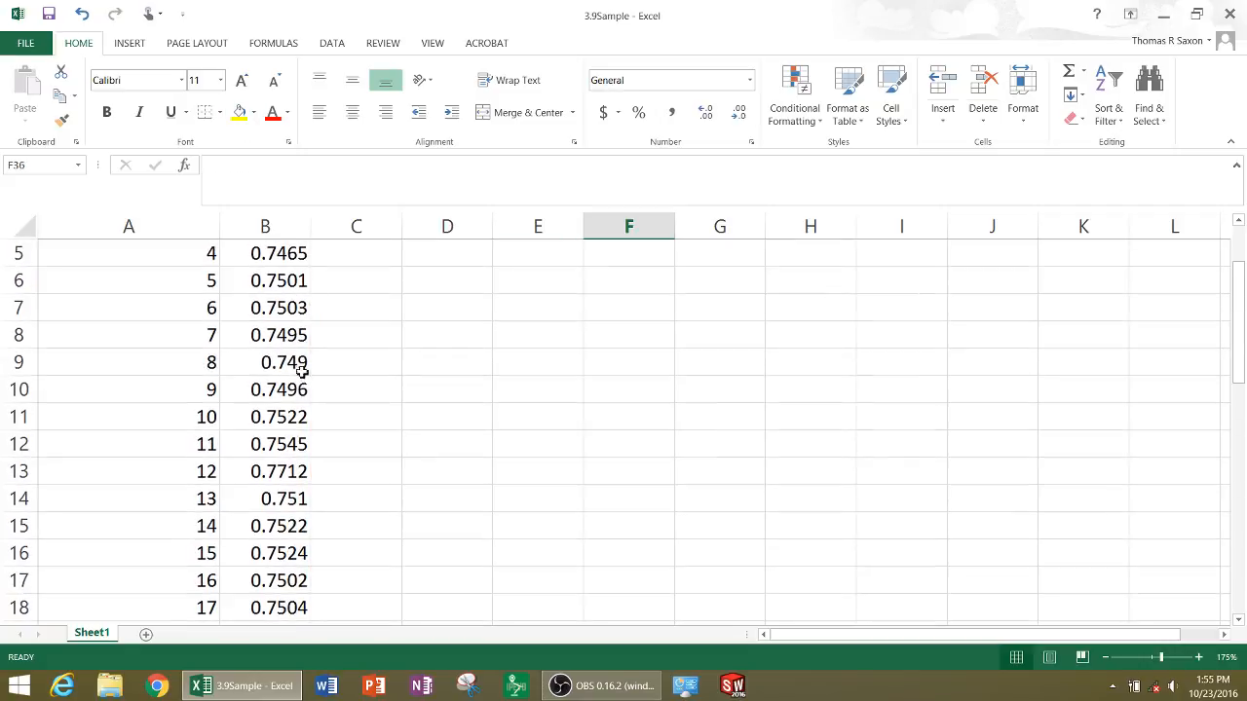
scroll(302, 370, "up", 2)
left_click_drag(289, 278, 273, 446)
left_click(254, 113)
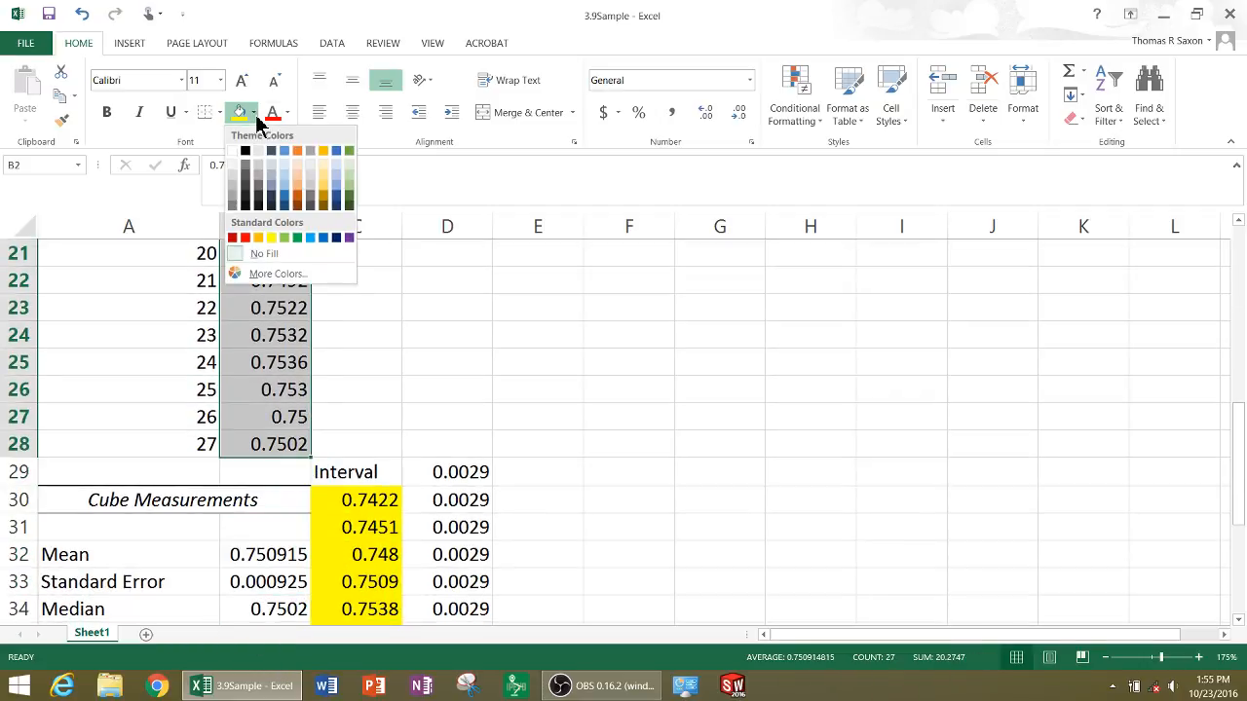
left_click(334, 186)
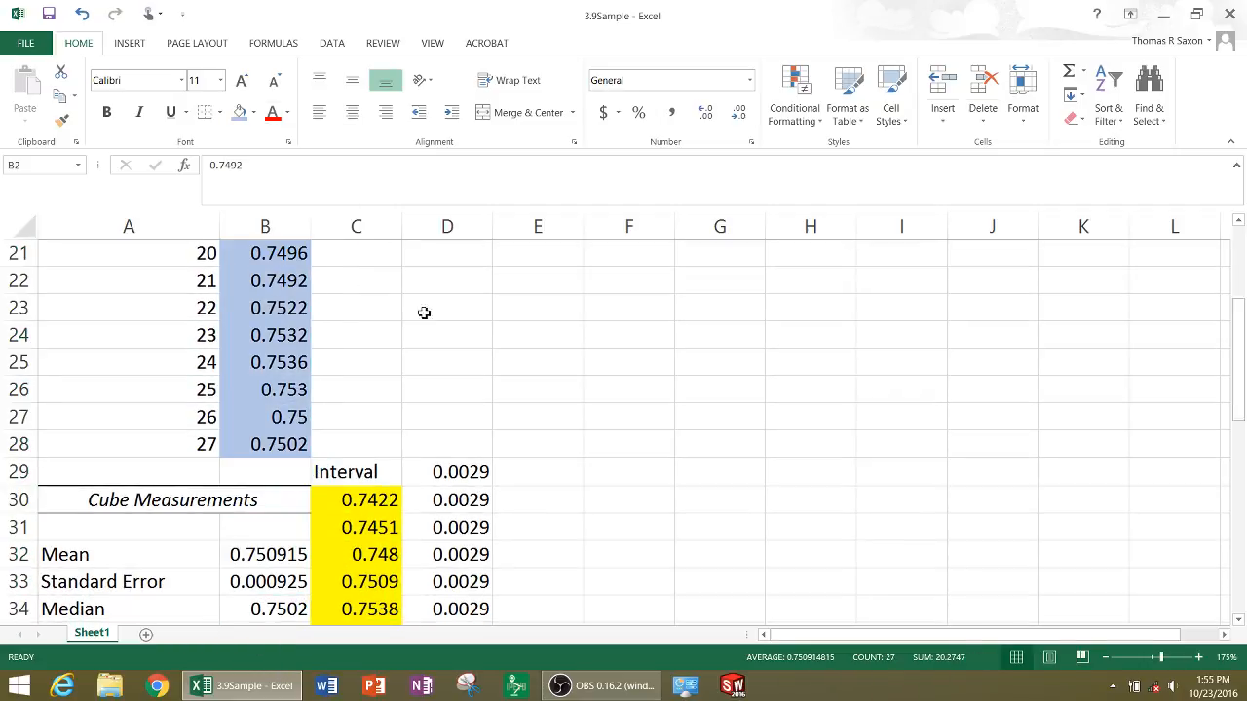
Choose Histogram from the data analysis tools and open its settings
scroll(506, 350, "up", 7)
scroll(582, 385, "down", 5, "ctrl")
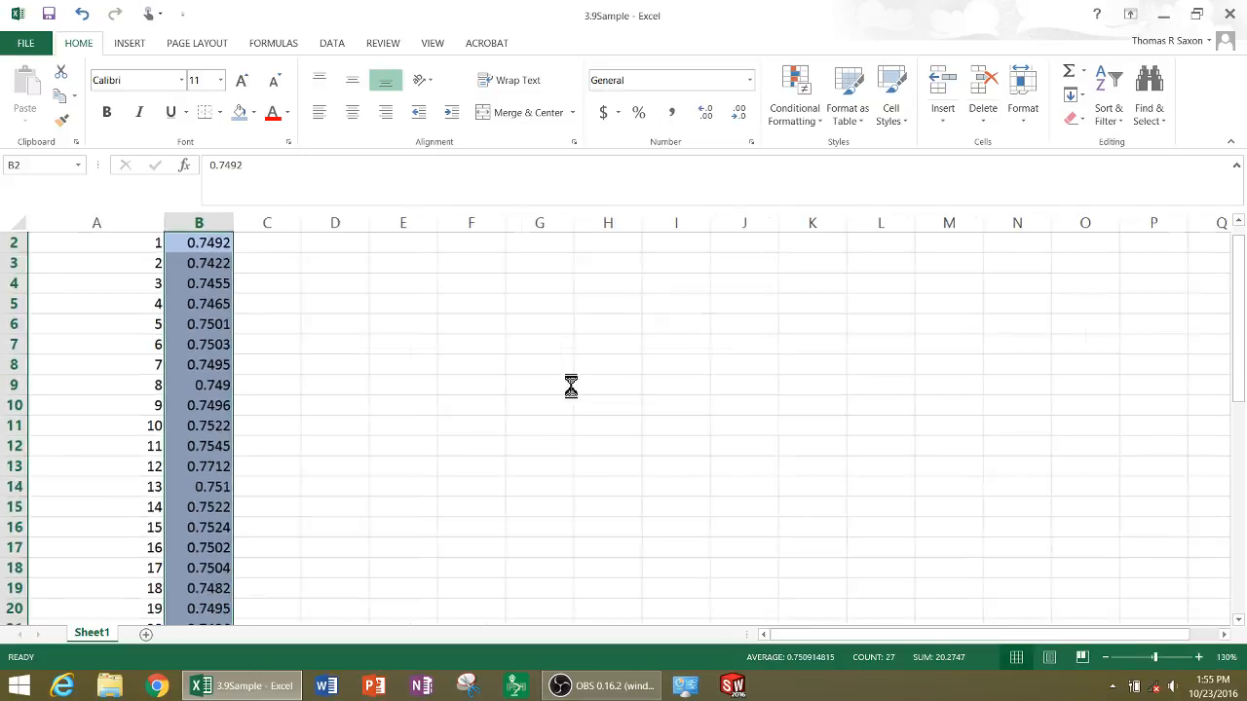
scroll(384, 434, "down", 2)
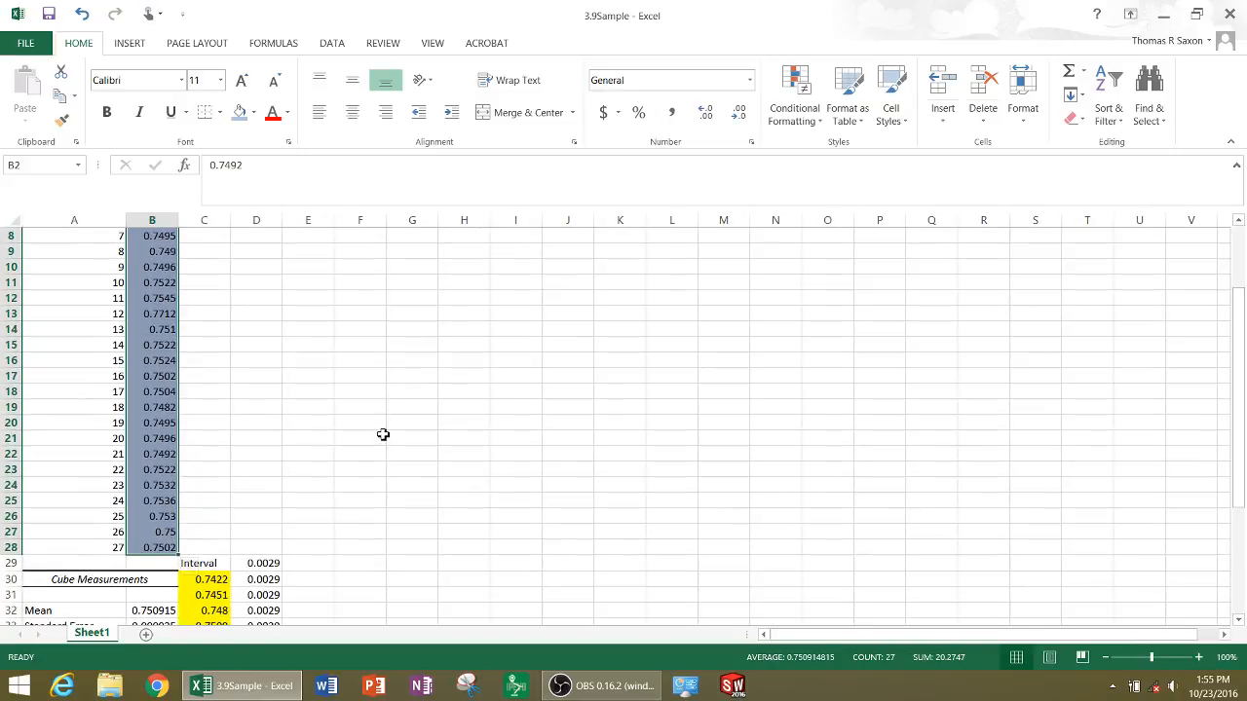
scroll(383, 435, "up", 3)
scroll(383, 435, "down", 4)
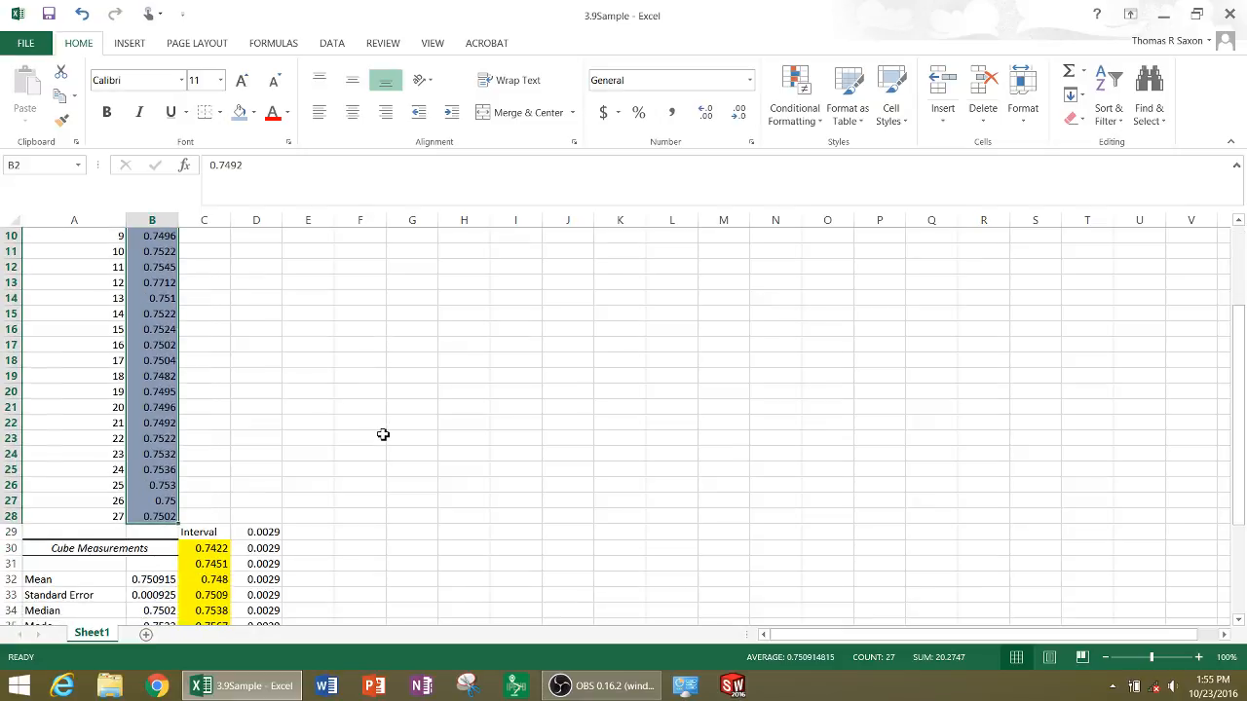
scroll(384, 434, "up", 4)
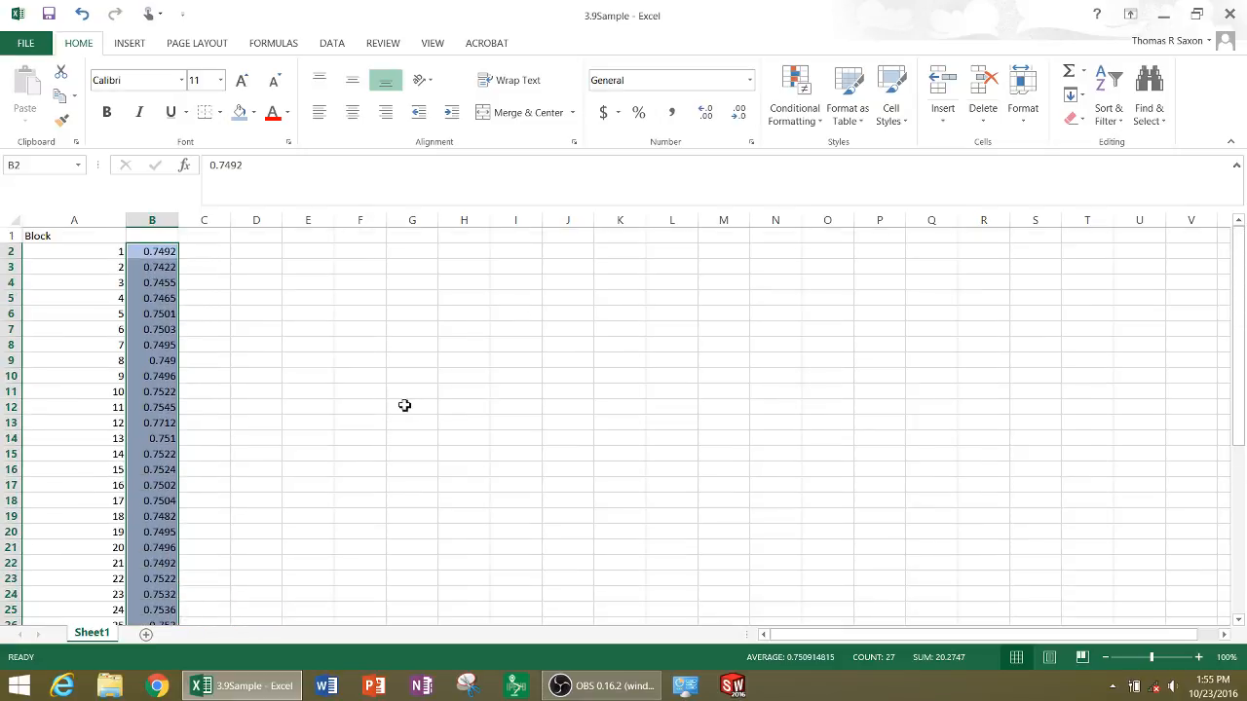
key("ctrl+q")
left_click(330, 46)
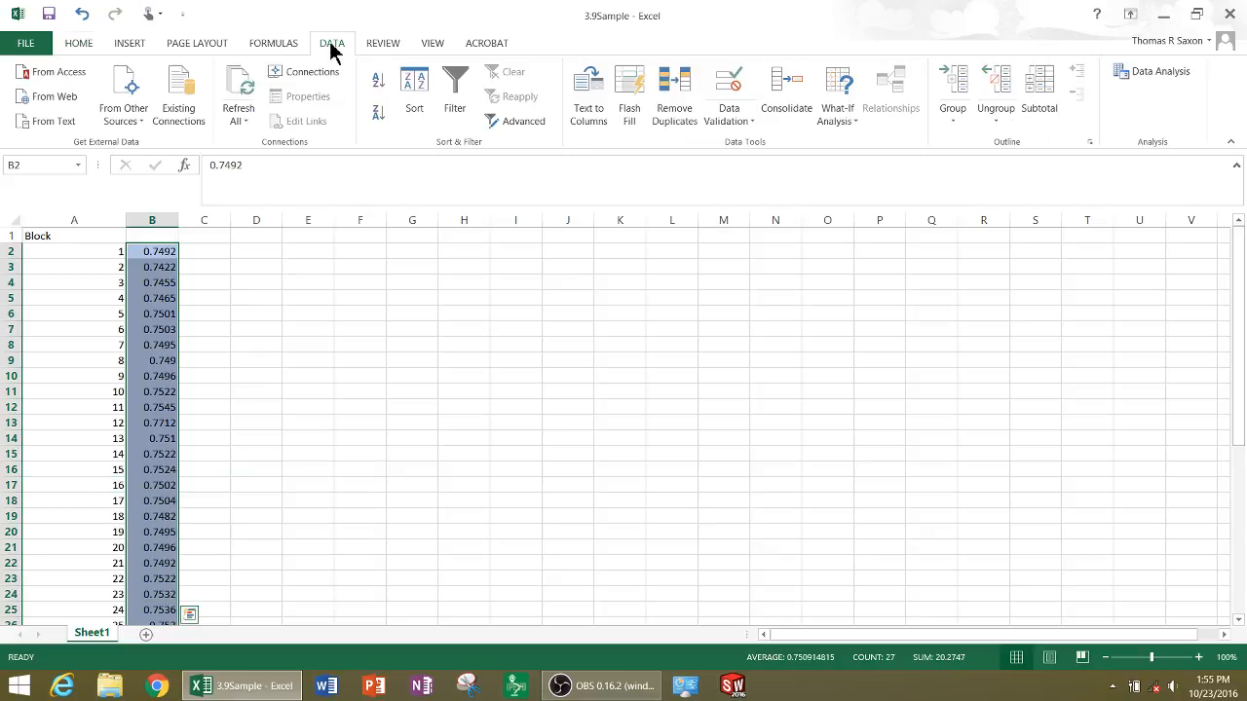
key("ctrl")
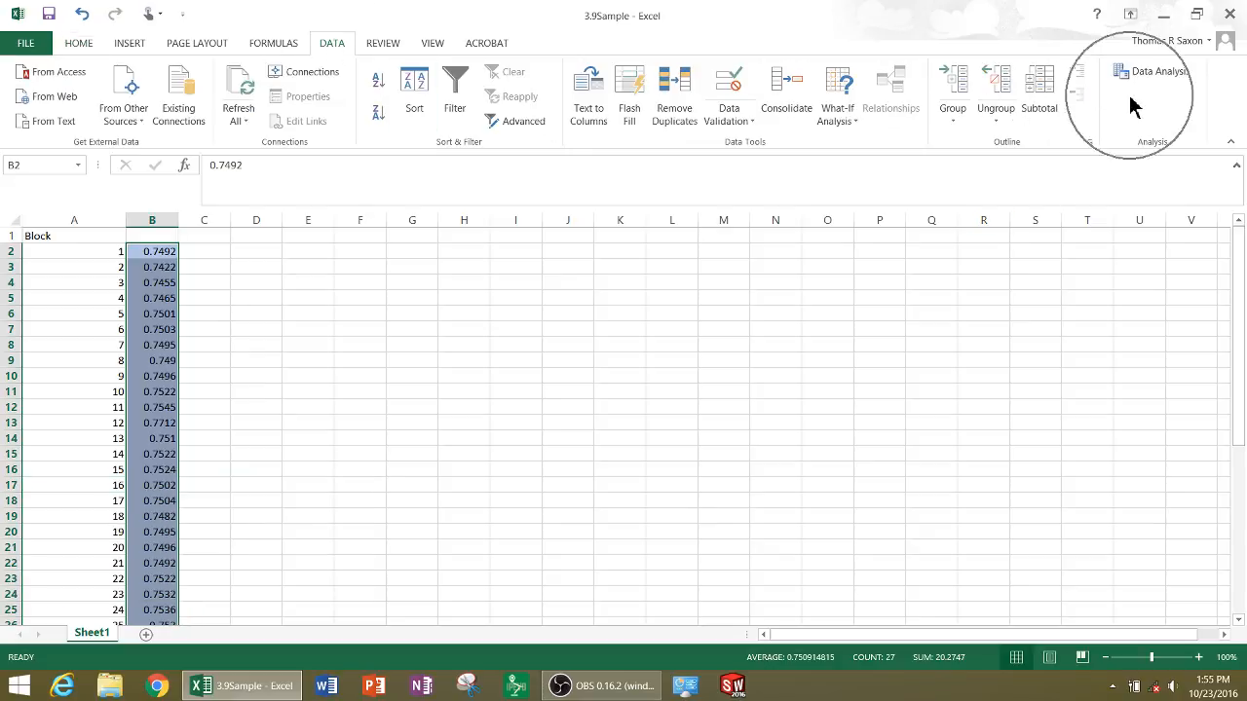
left_click(1130, 78)
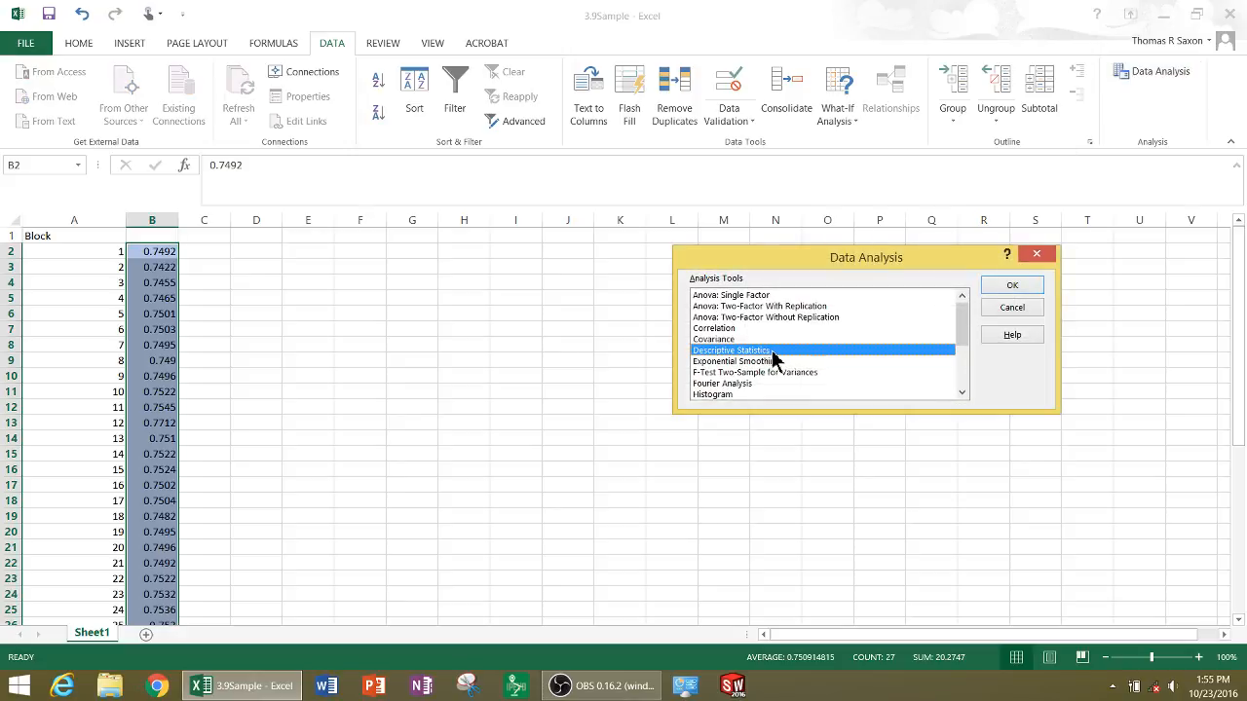
left_click_drag(963, 323, 966, 344)
left_click(714, 352)
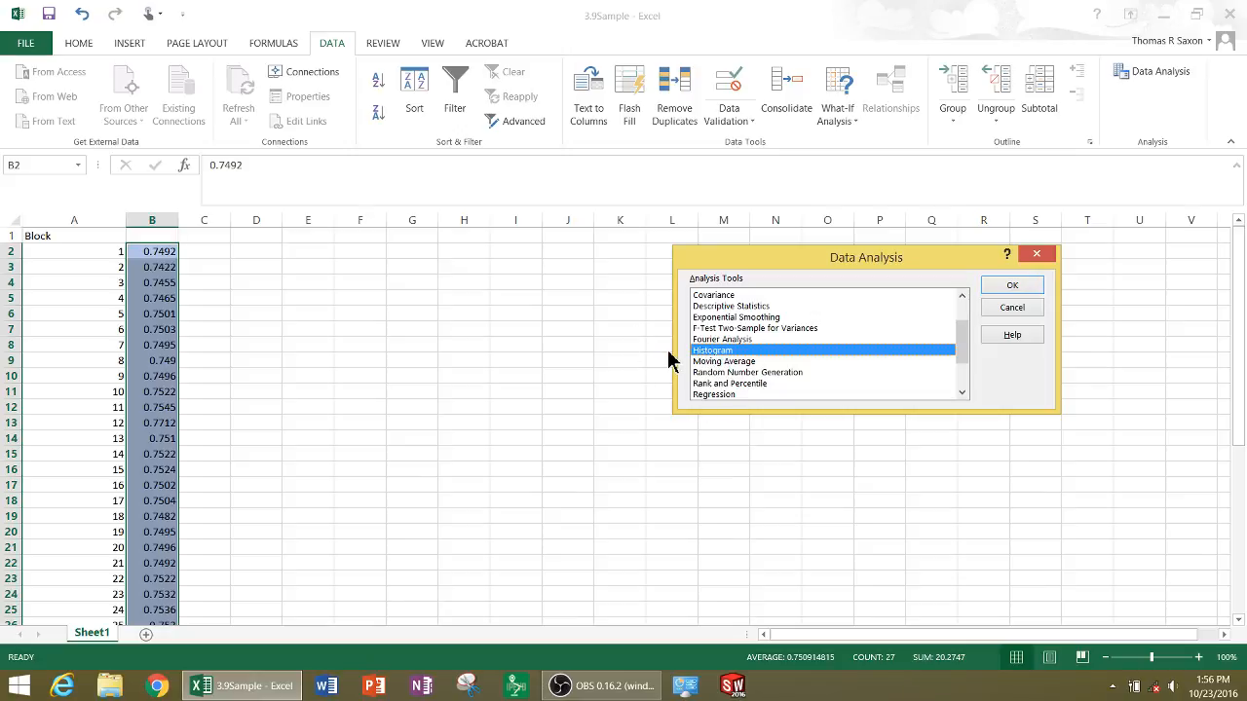
key("ctrl")
key("ctrl")
left_click(1021, 288)
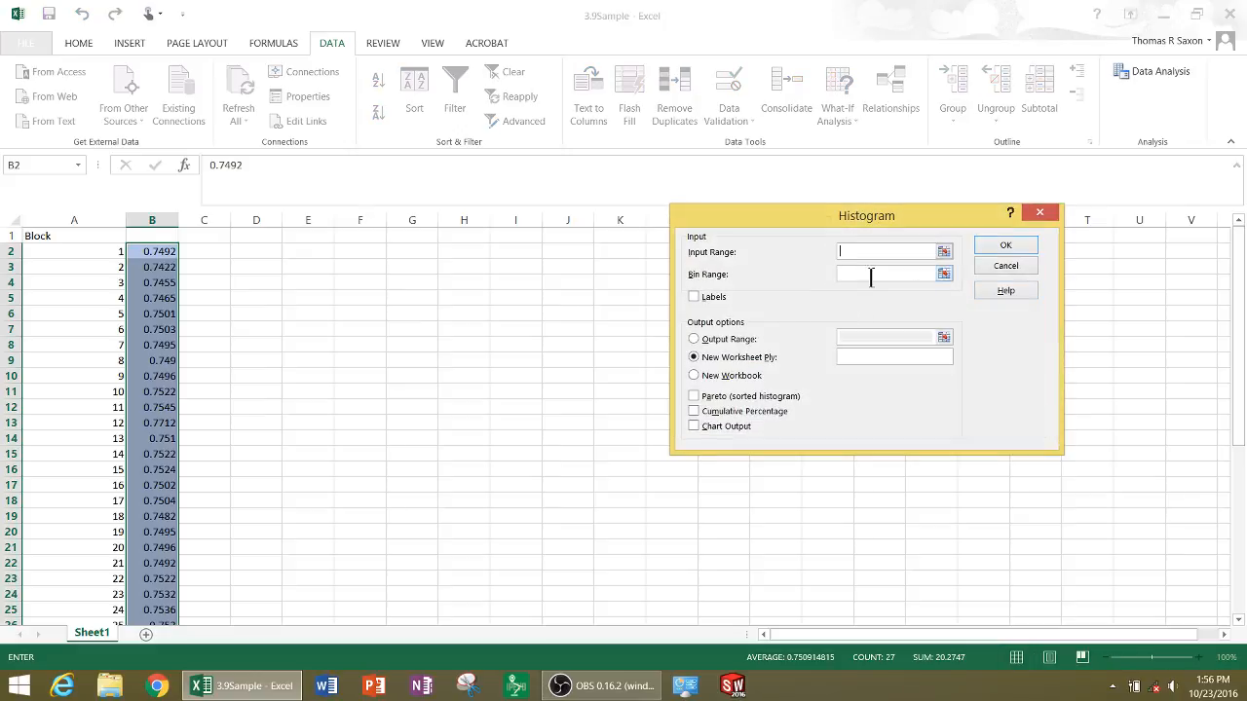
Set the histogram's input range to the measurements in B2:B28 and its bin range to the limits in C30:C40
key("ctrl")
key("ctrl")
key("ctrl")
left_click_drag(162, 250, 155, 502)
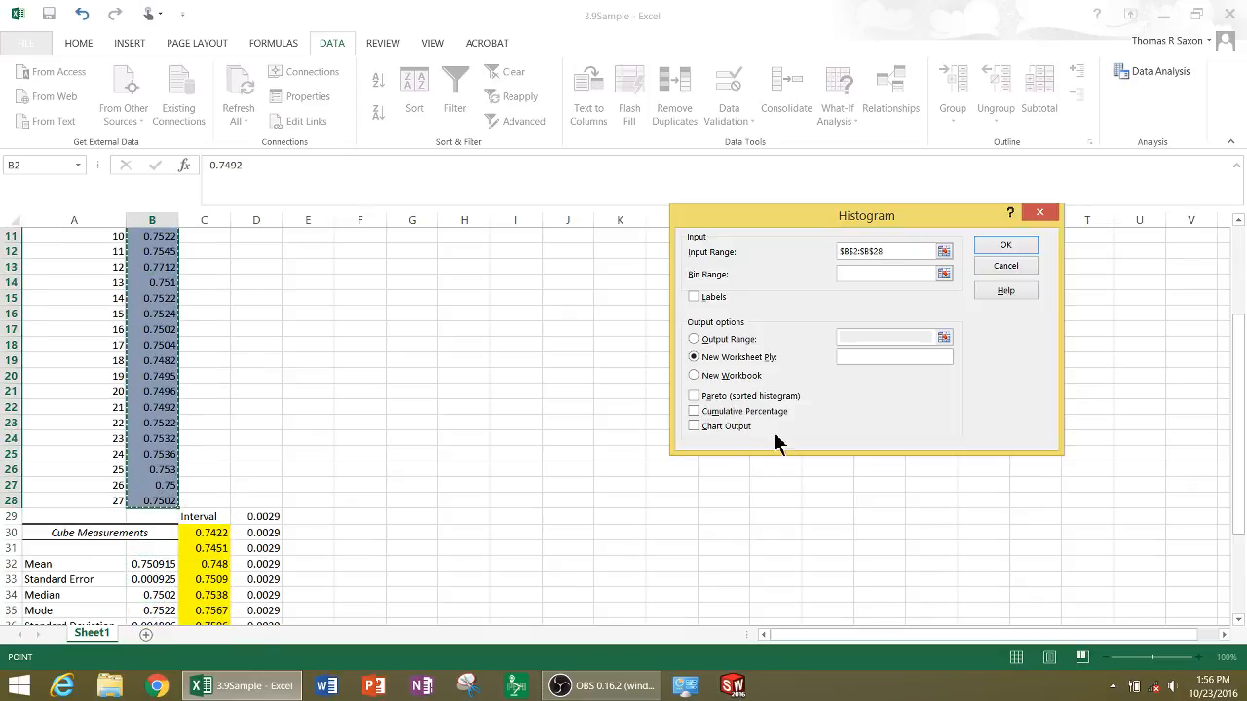
left_click(857, 275)
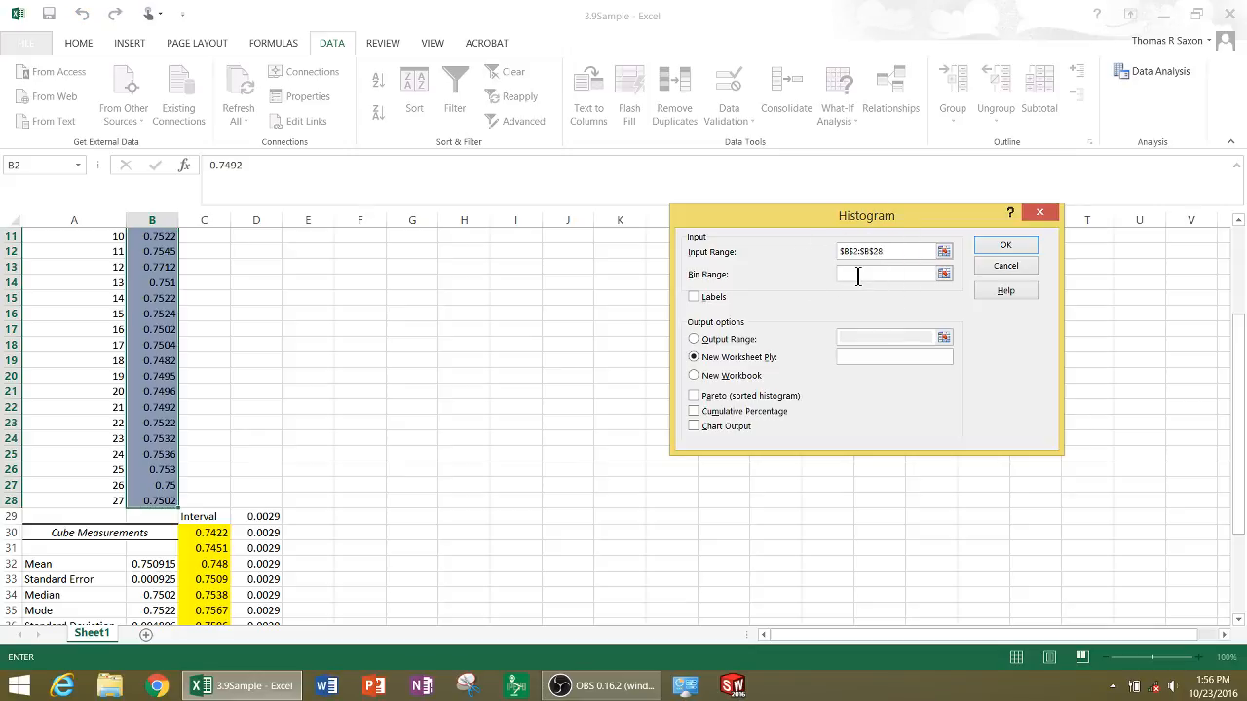
scroll(318, 489, "down", 3)
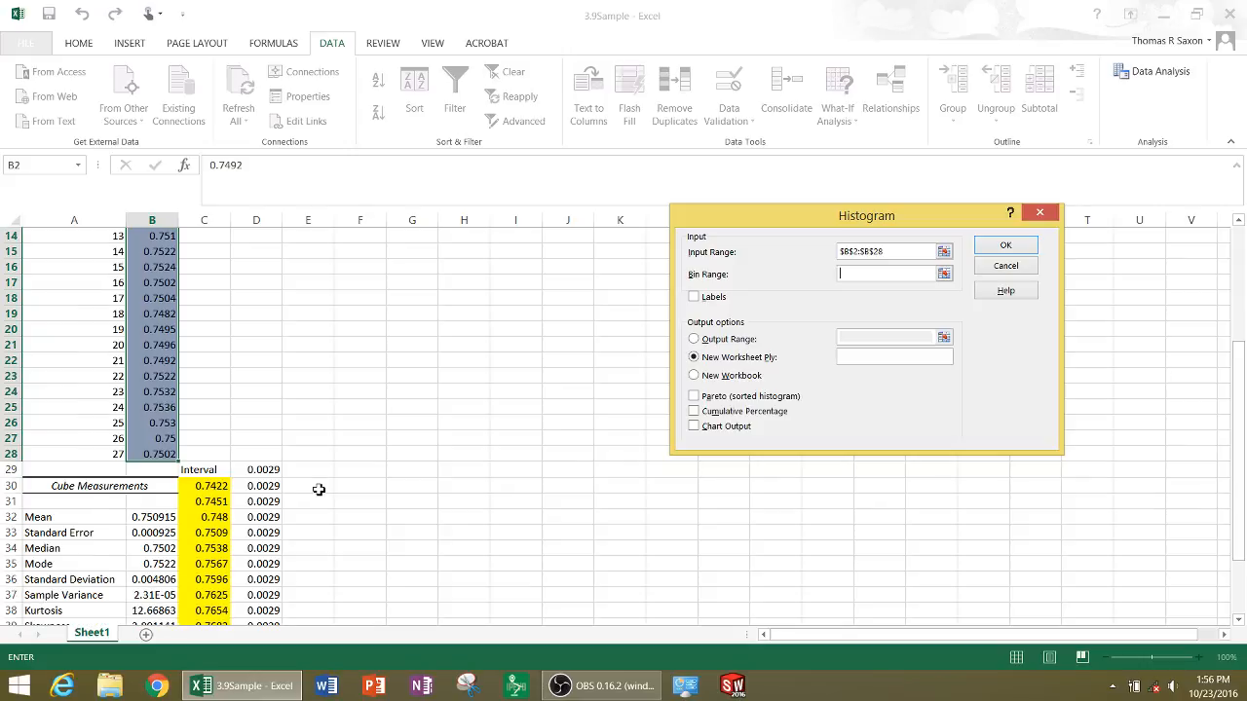
left_click_drag(208, 395, 207, 548)
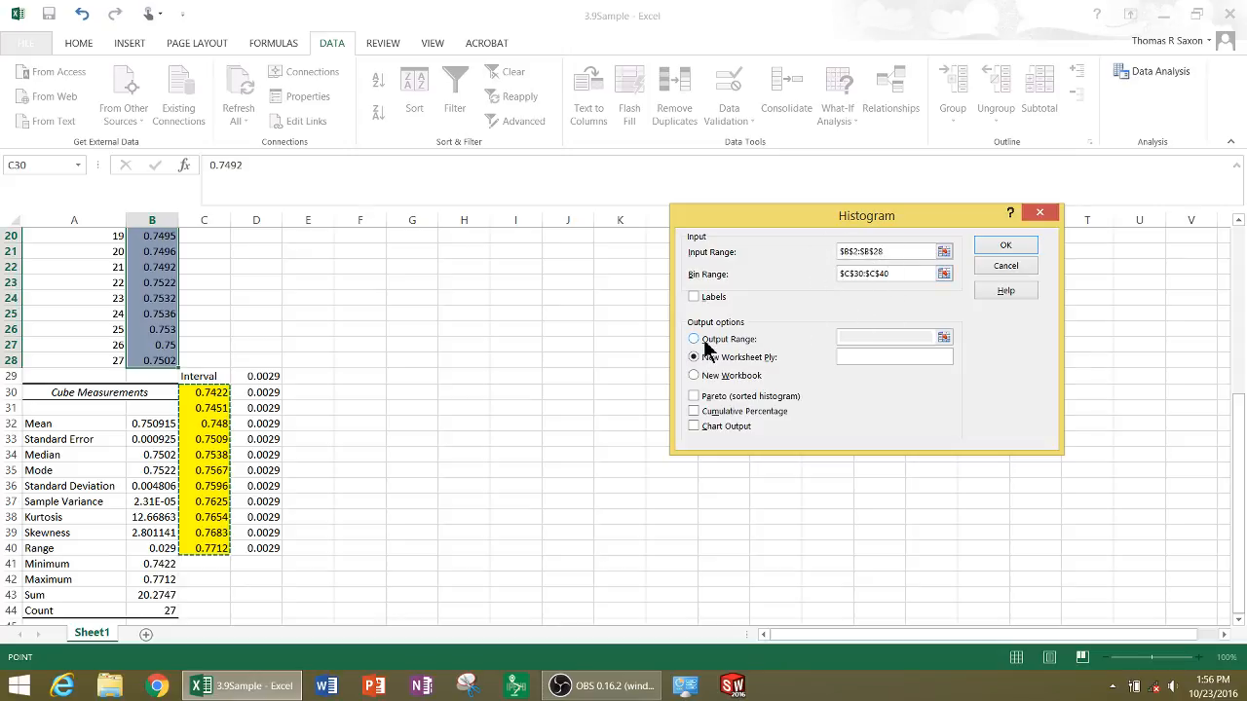
Place the histogram output on the current sheet with F29 as the output range
left_click(707, 341)
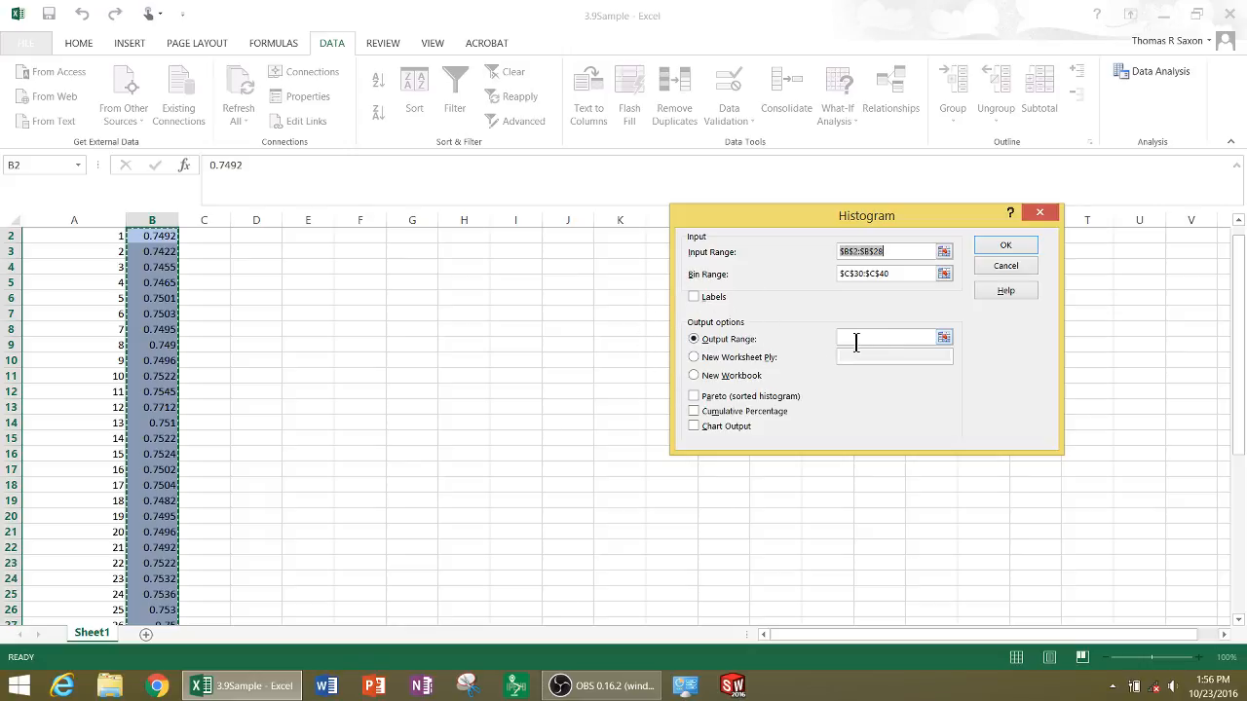
left_click(855, 341)
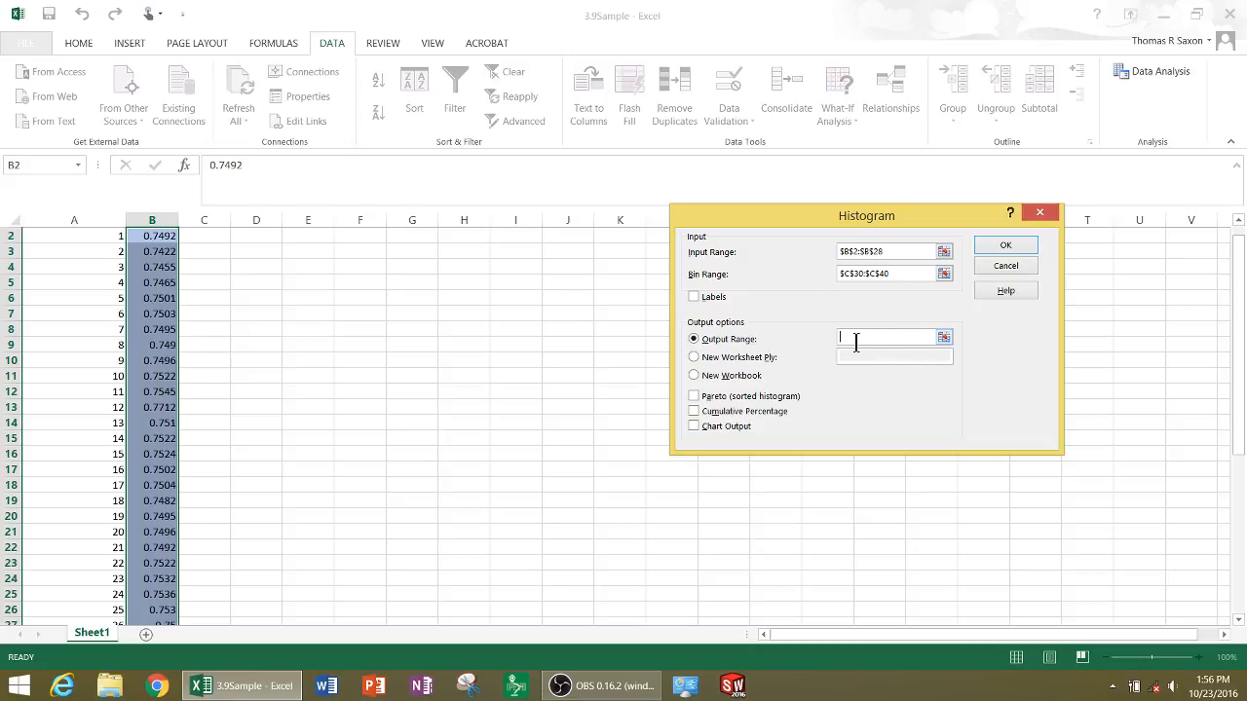
scroll(273, 368, "down", 4)
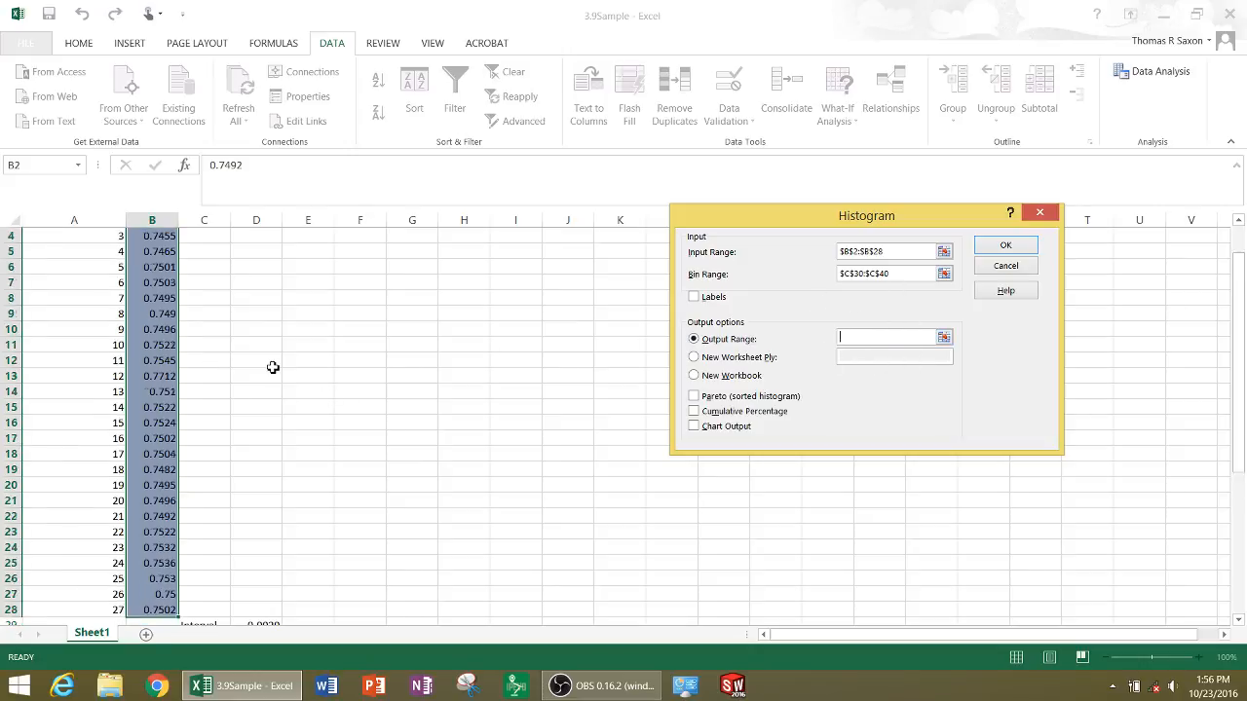
scroll(273, 366, "up", 3)
scroll(292, 370, "down", 1)
scroll(345, 385, "down", 3)
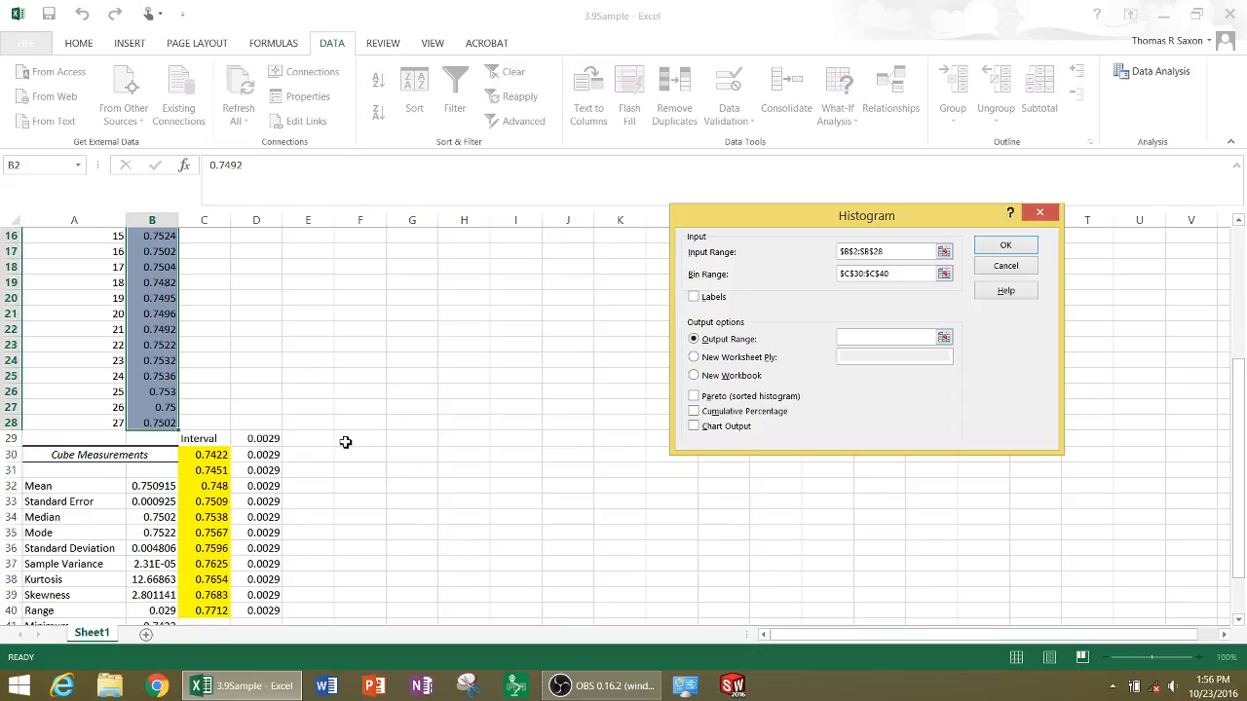
left_click(353, 440)
Enable chart output only, without cumulative percentage, and generate the histogram
left_click(693, 412)
key("ctrl")
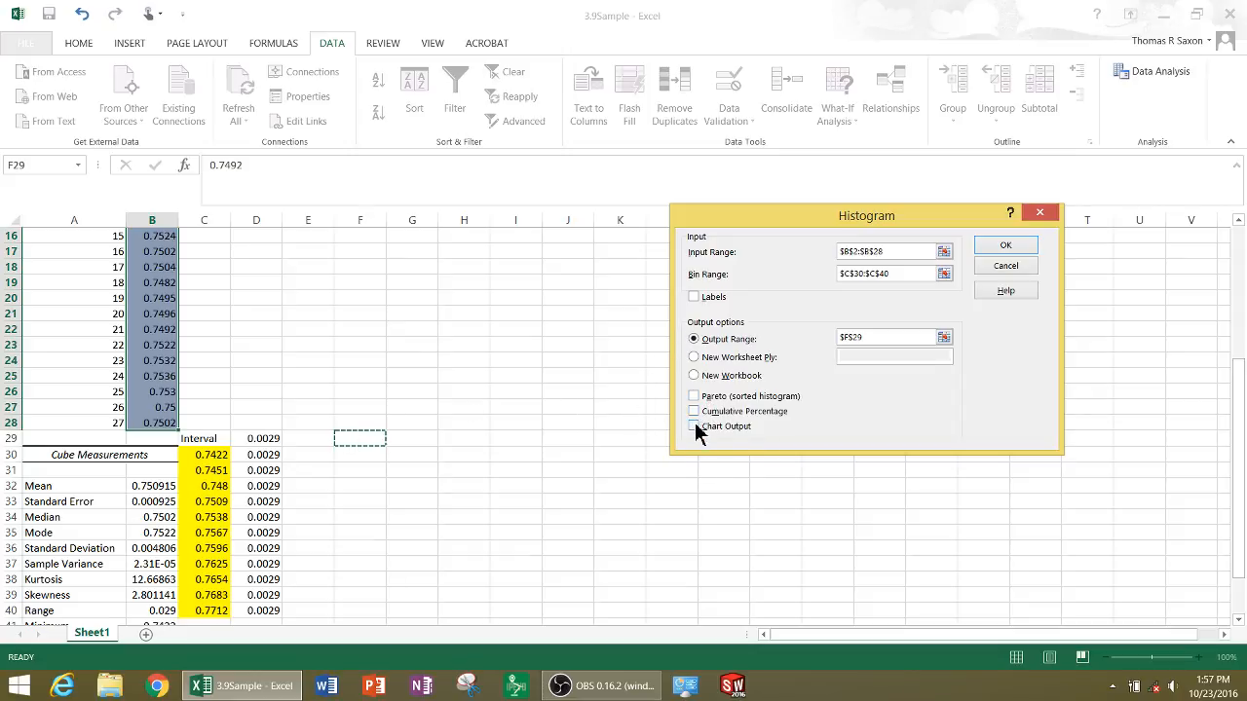
left_click(694, 425)
left_click(1005, 245)
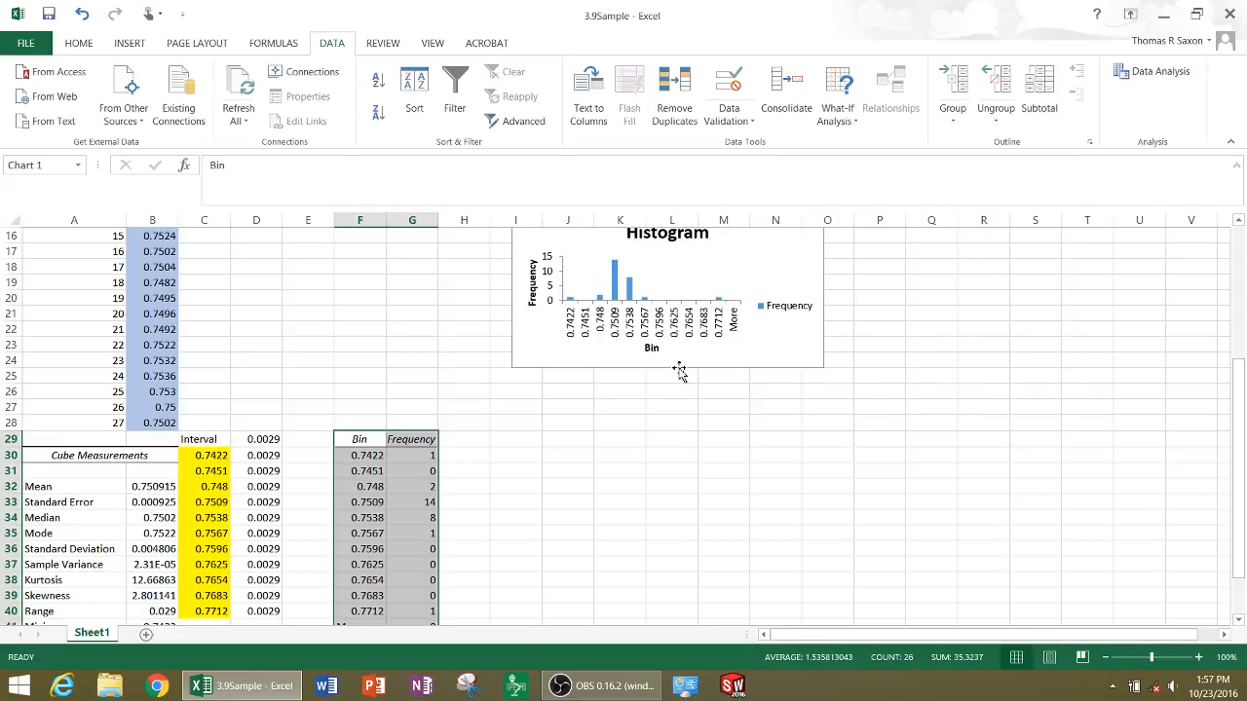
Move the histogram chart down beside the Bin and Frequency table and enlarge it to span about rows 28 to 46
left_click_drag(679, 372, 649, 559)
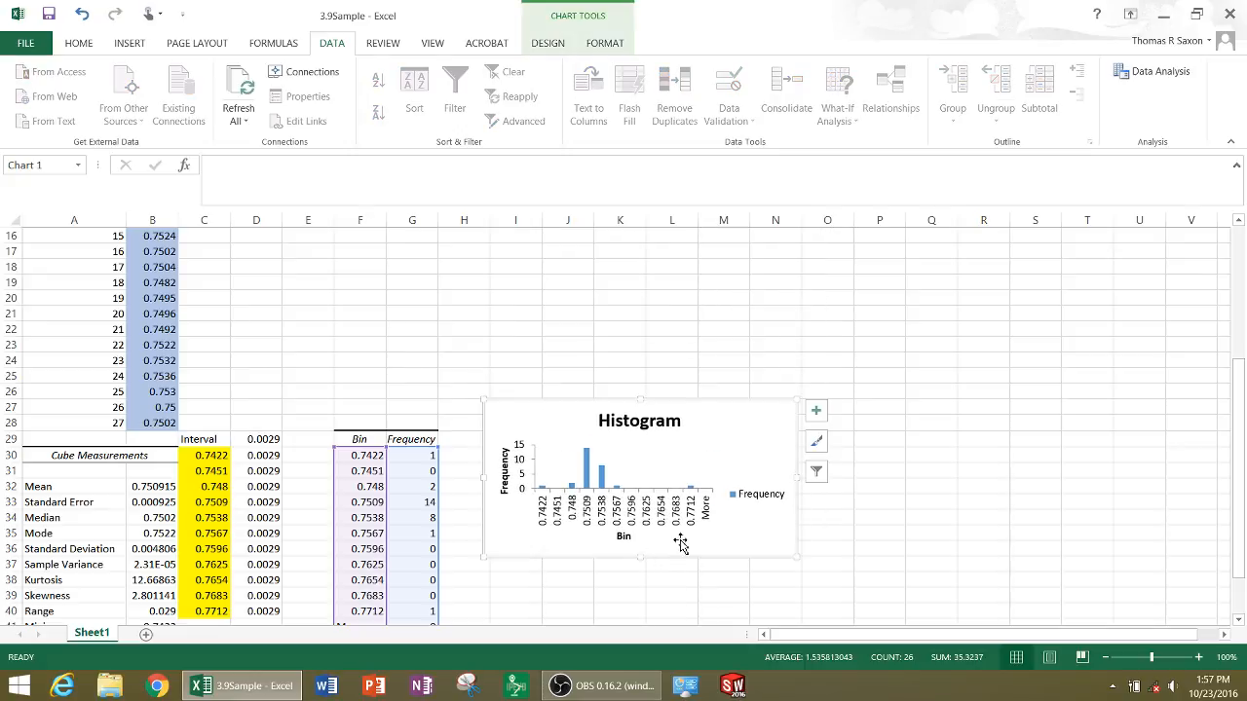
scroll(680, 546, "down", 1)
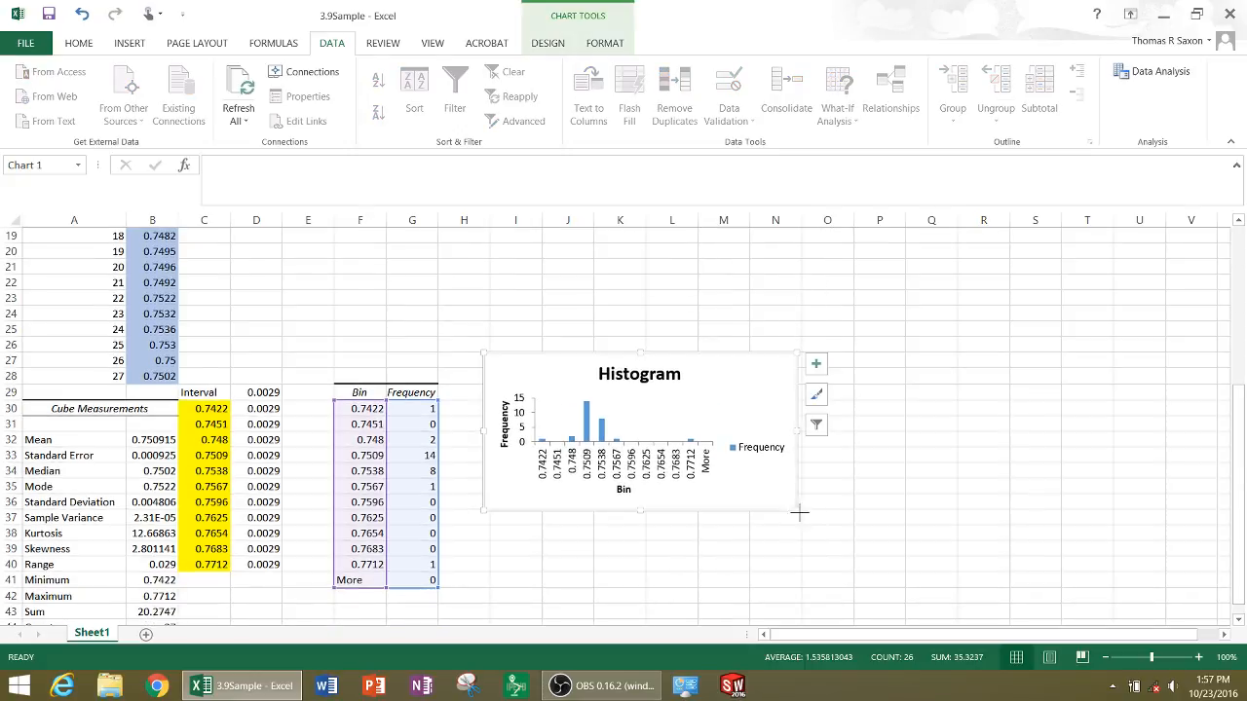
left_click_drag(799, 513, 814, 611)
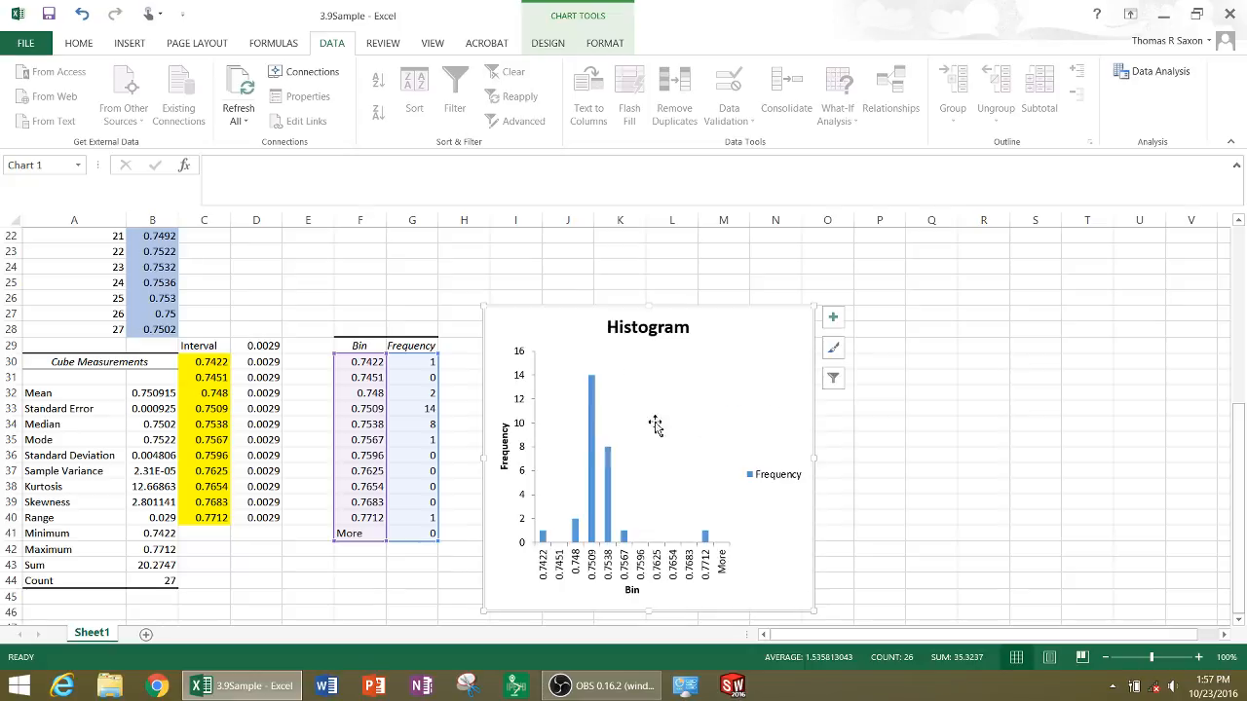
mouse_move(707, 538)
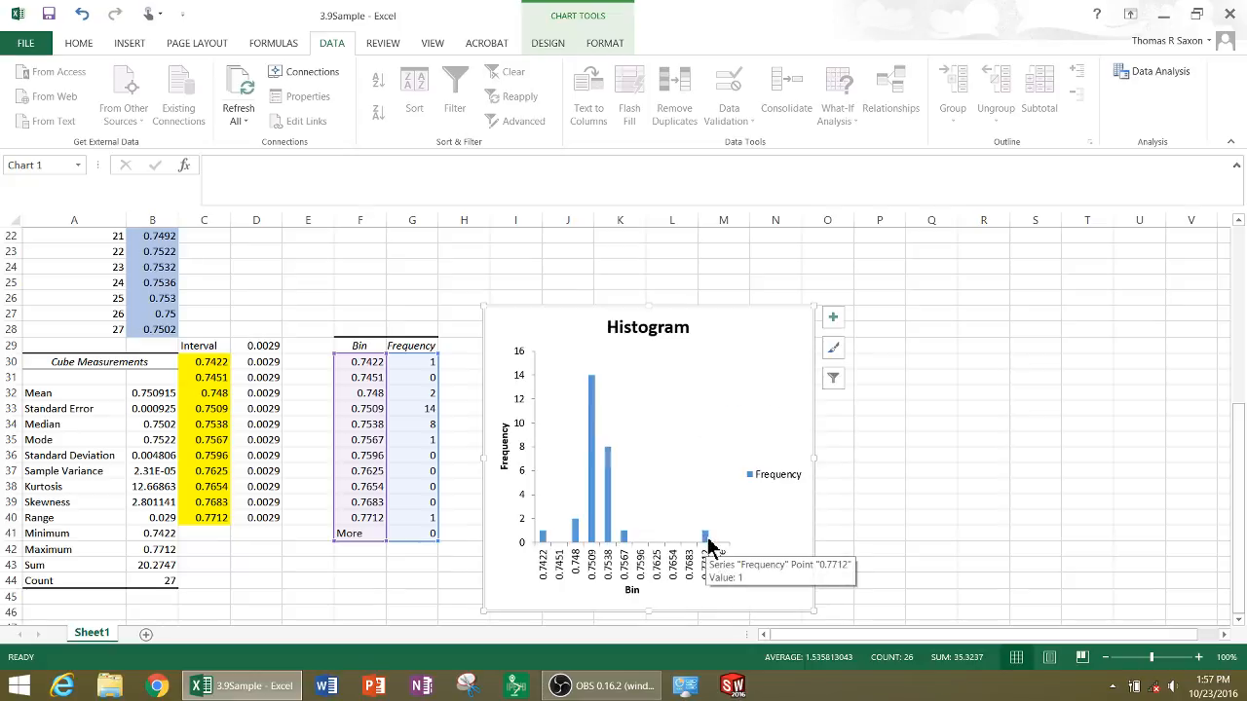
Change the histogram's chart title to "Cube Measurements"
left_click(629, 331)
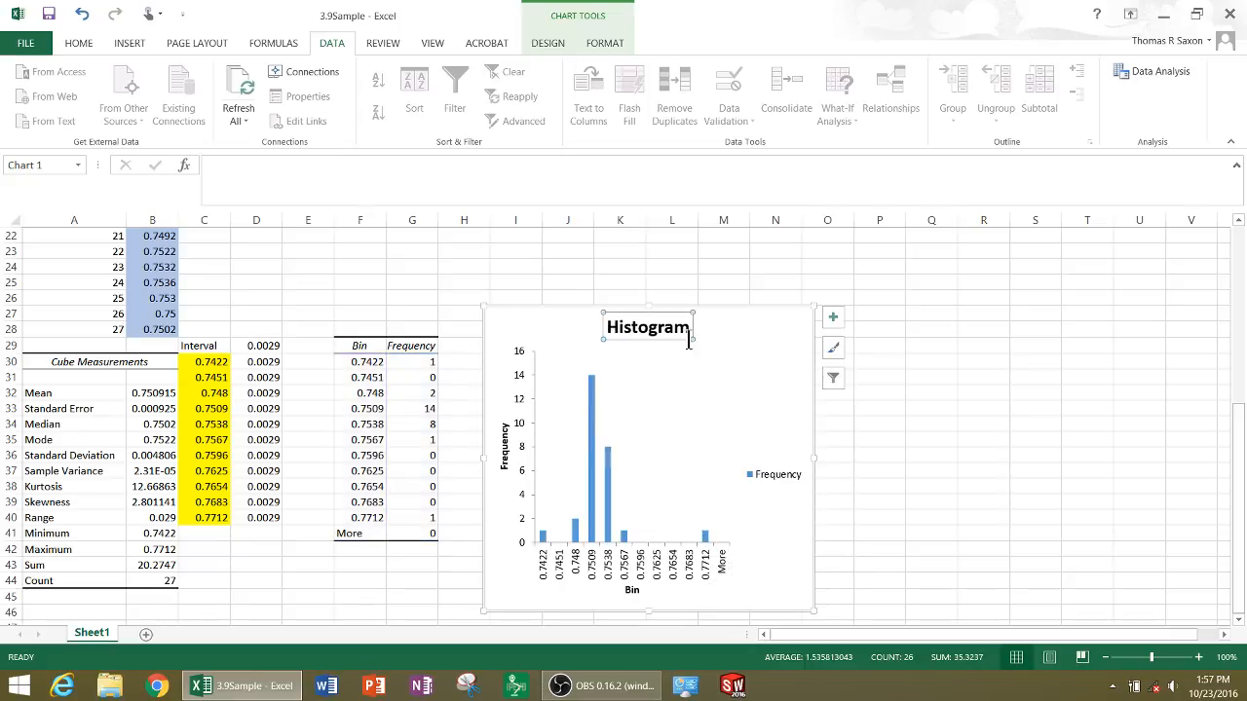
double_click(628, 327)
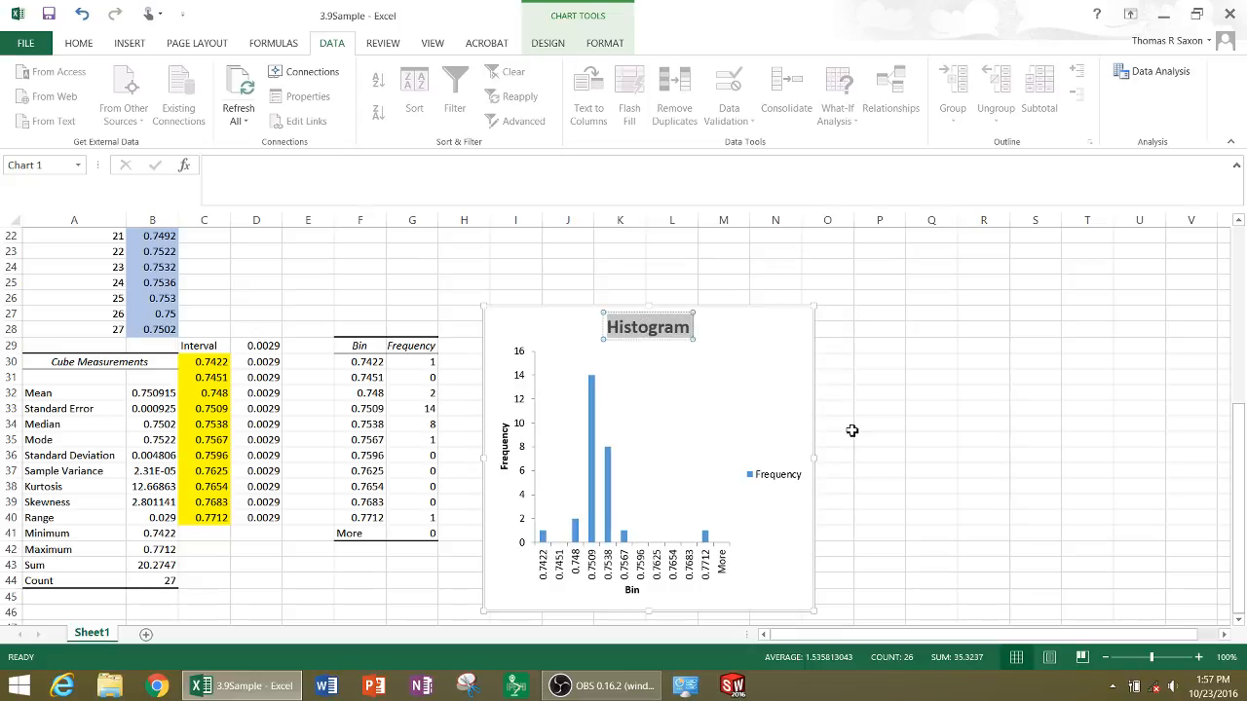
type("Cube Me")
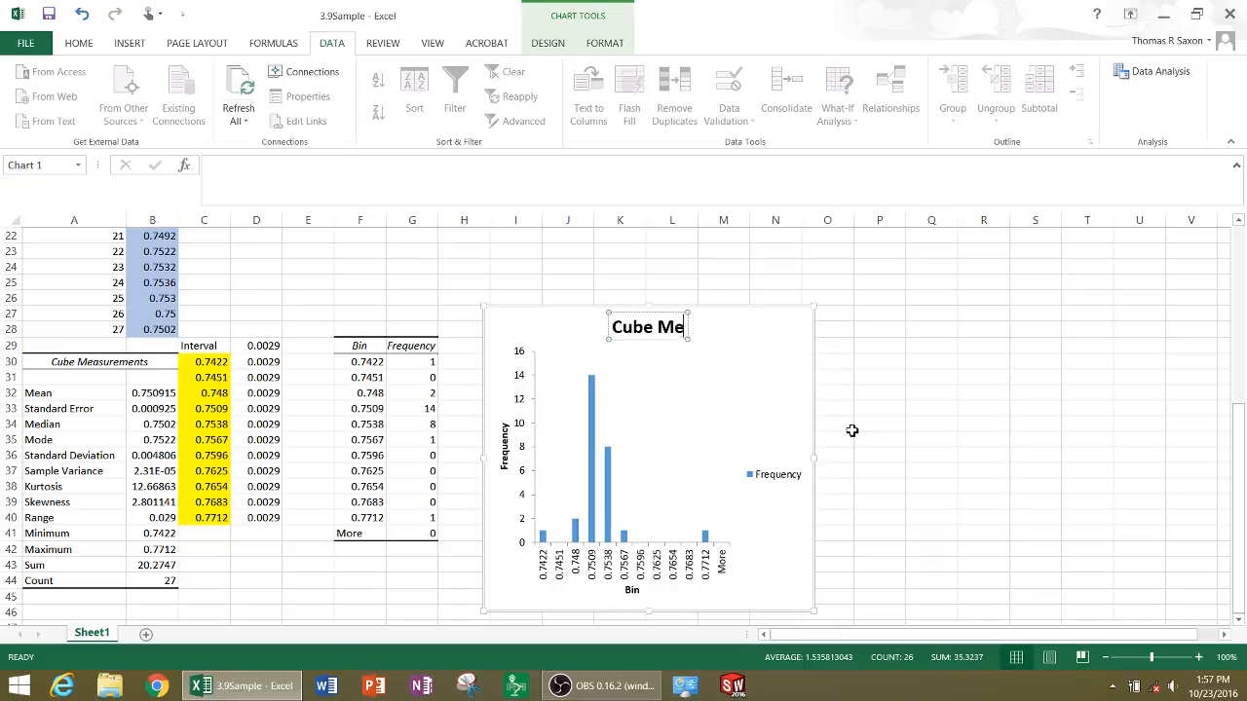
type("asurement")
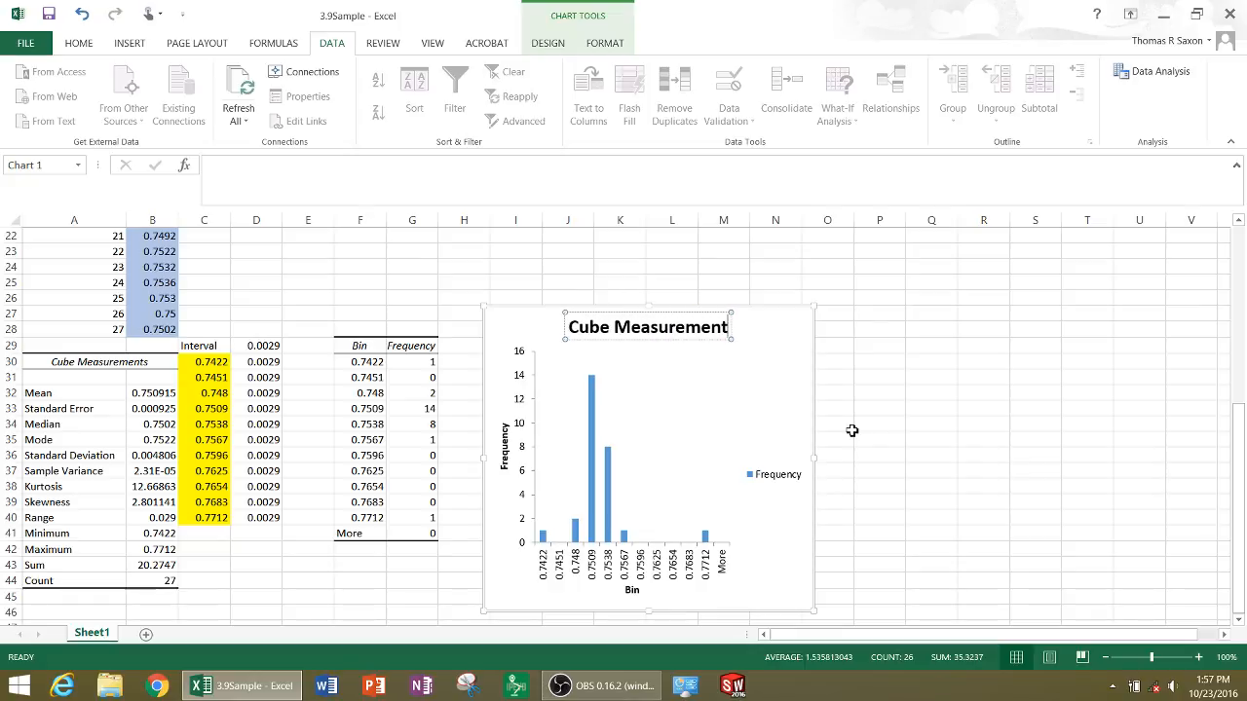
type("s")
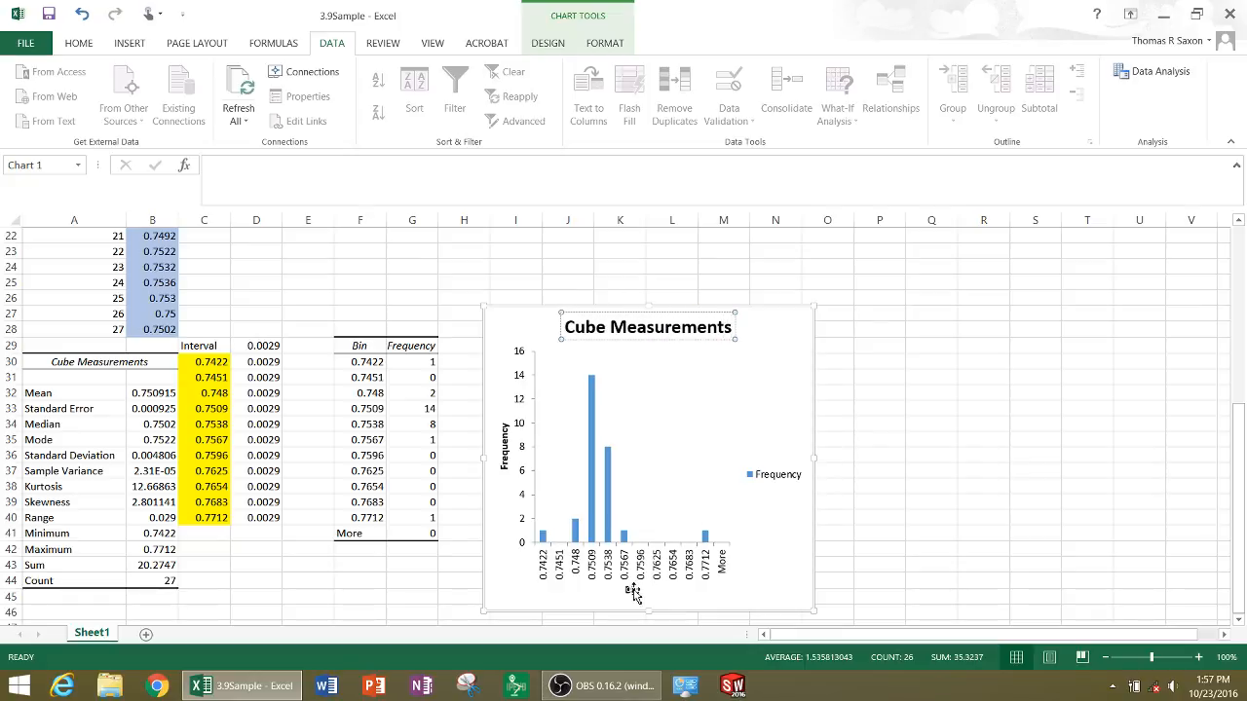
Change the chart's horizontal axis title to "Side Size" and deselect the chart
left_click(632, 591)
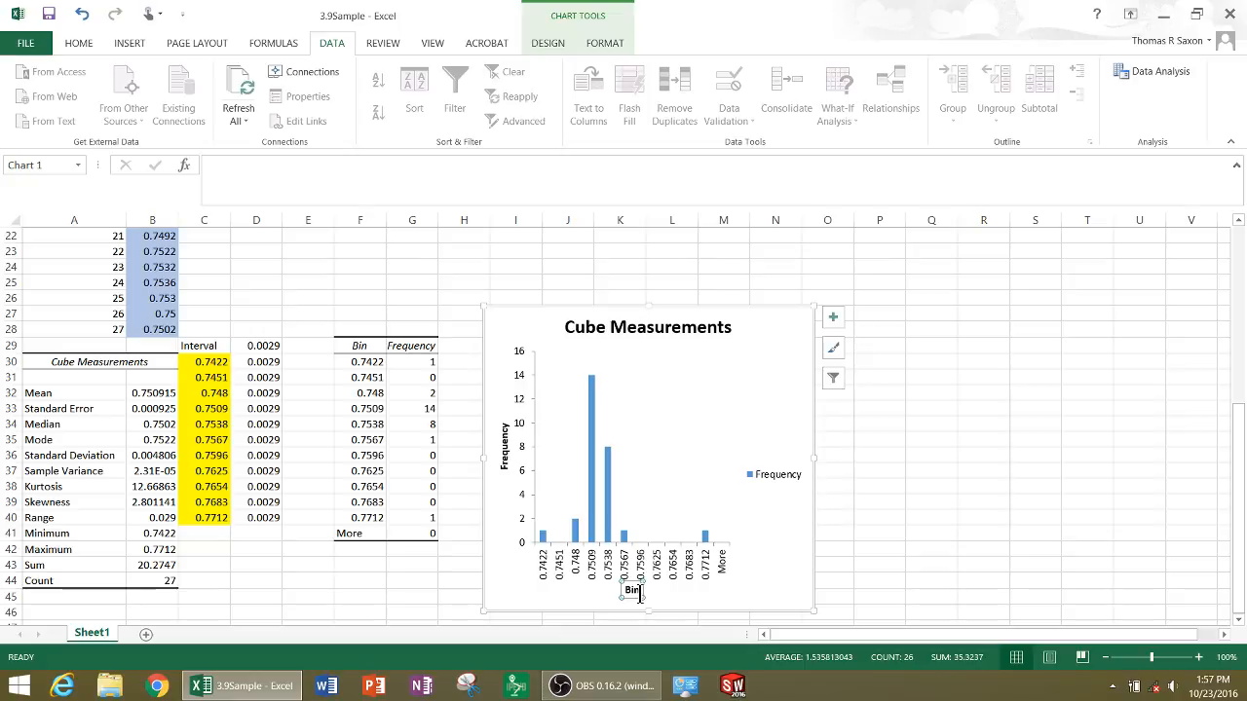
double_click(633, 592)
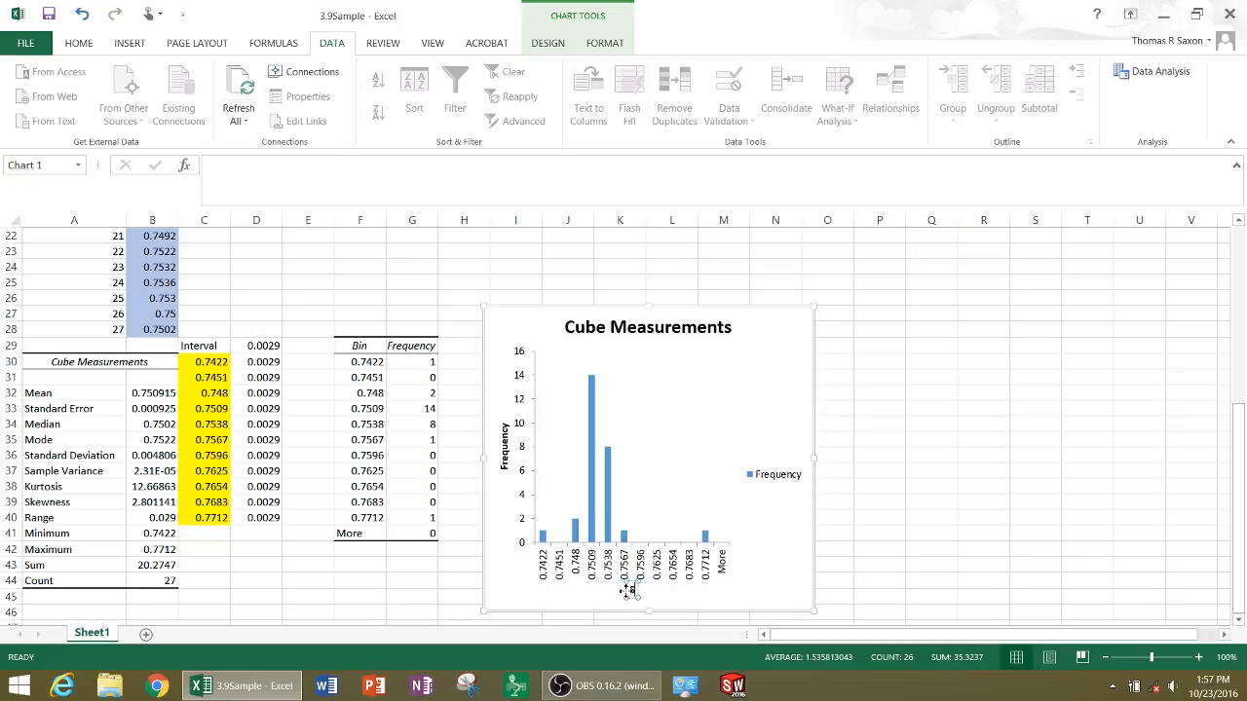
type("Side Siz")
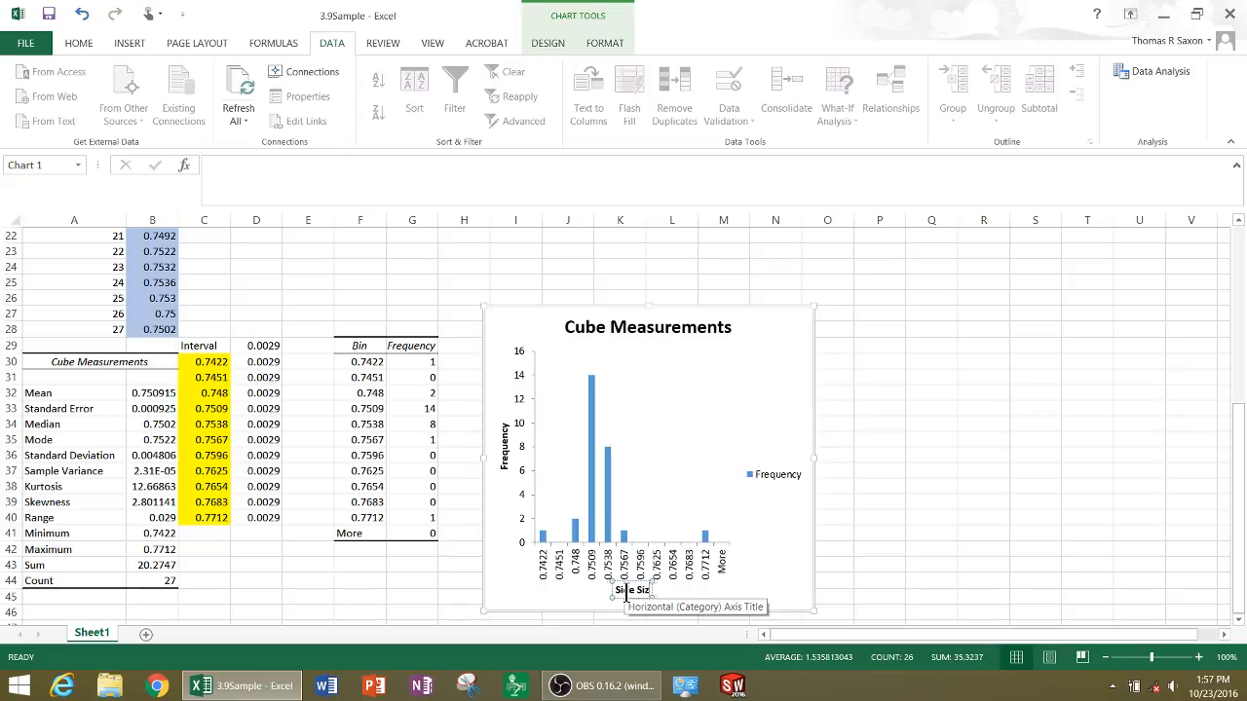
type("e")
left_click(412, 580)
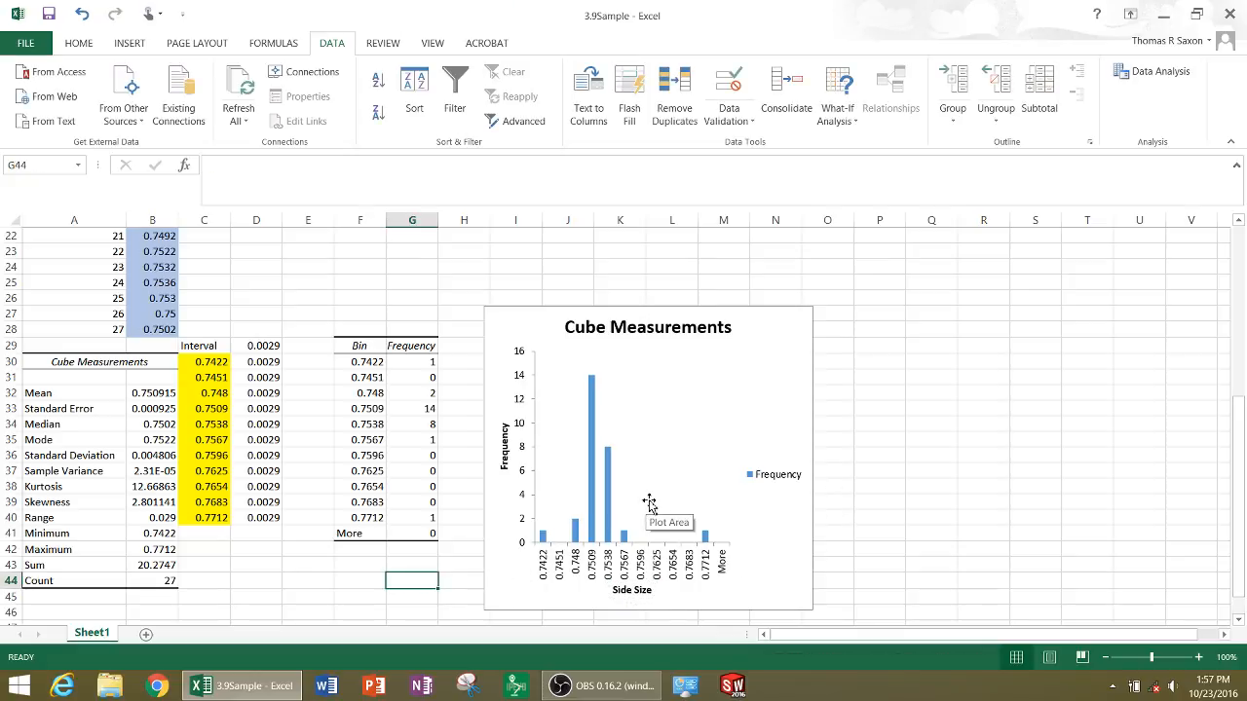
Widen column B so the descriptive statistics values show more decimal places
scroll(535, 505, "down", 1)
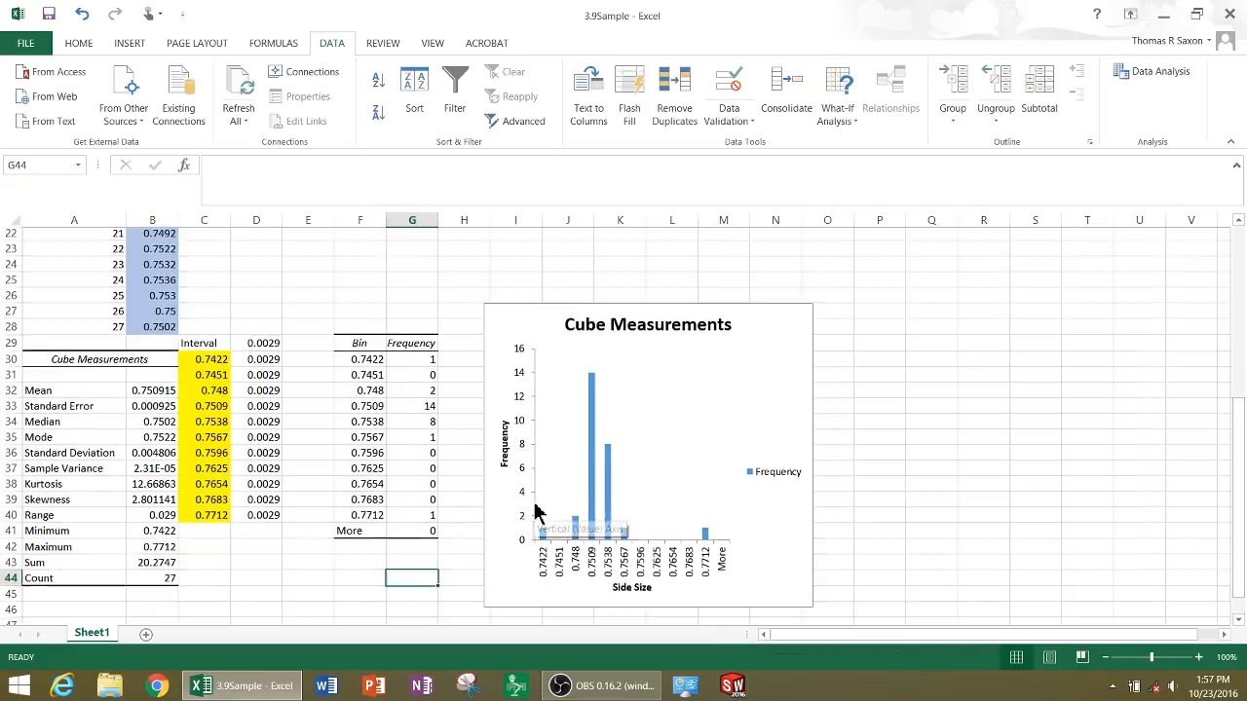
scroll(535, 513, "down", 1)
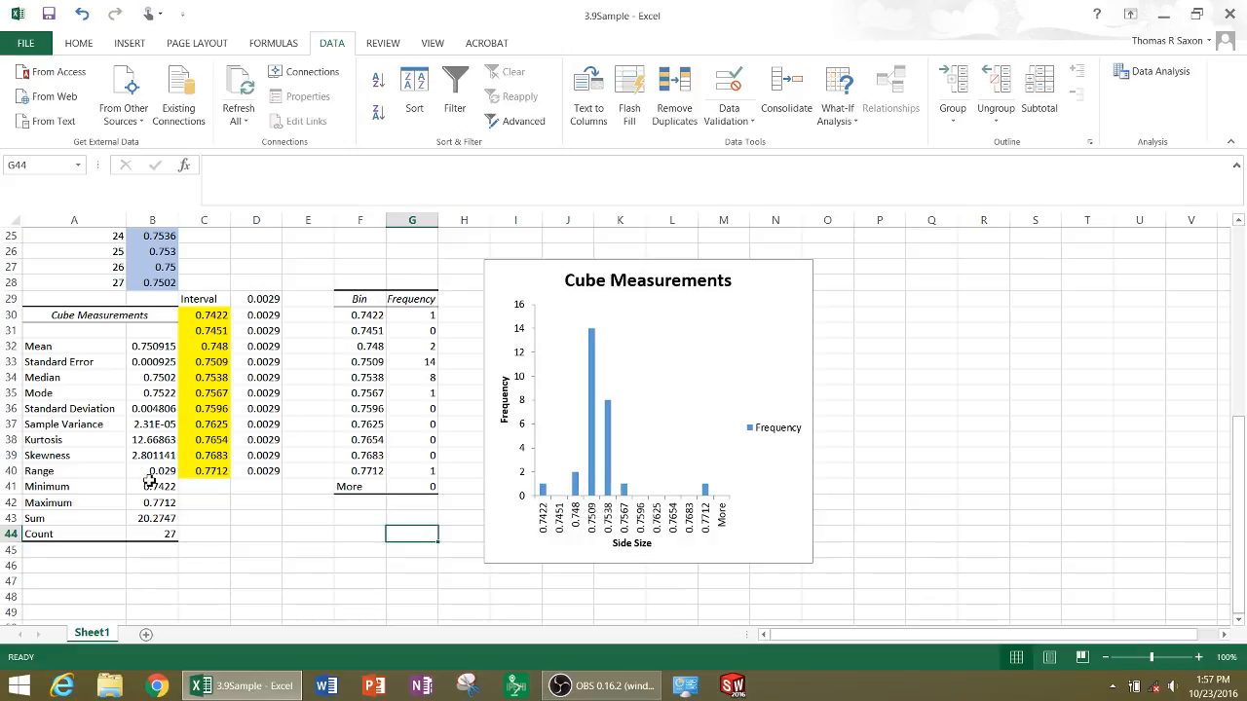
left_click(153, 425)
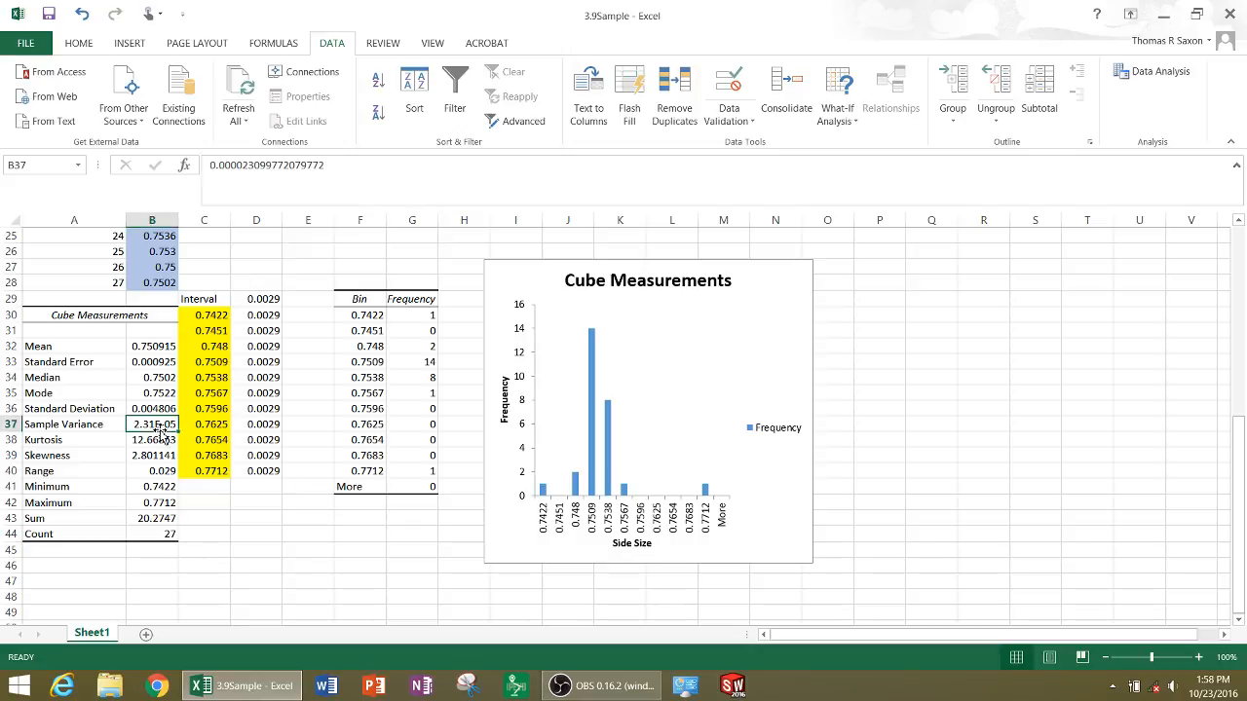
left_click_drag(179, 217, 227, 218)
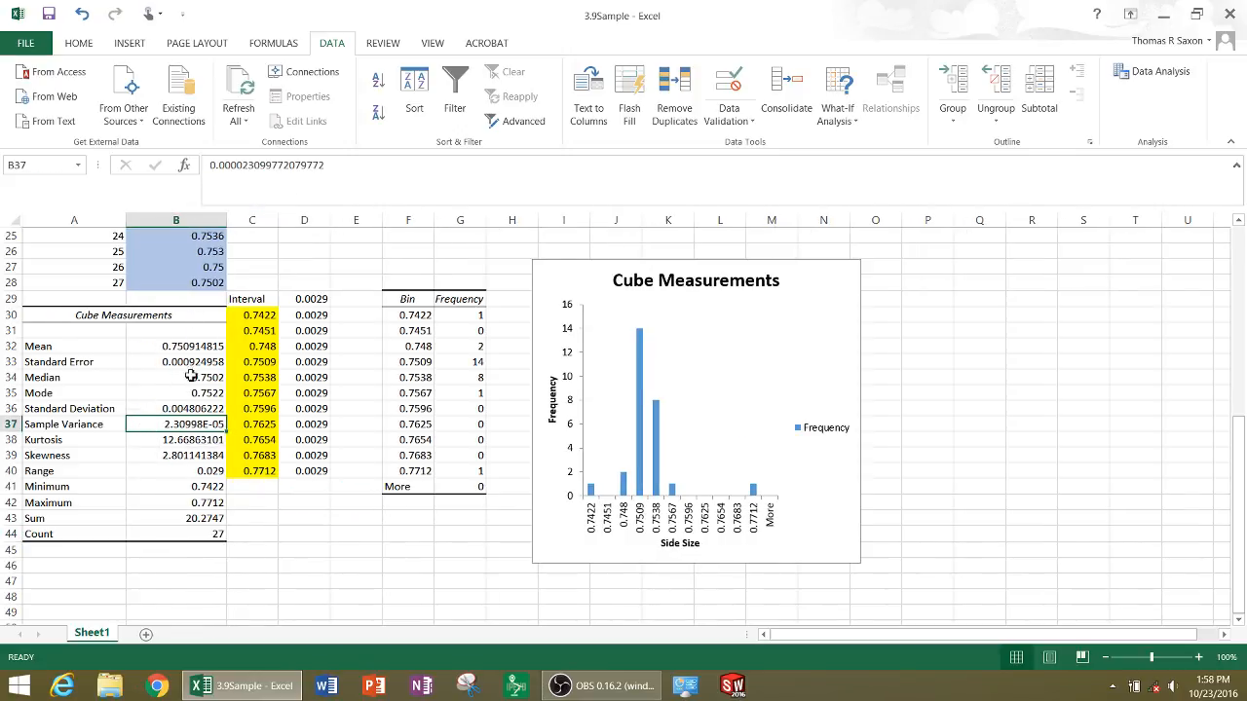
Highlight the mean in B32 and the standard deviation in B36 with a light green fill
left_click(194, 353)
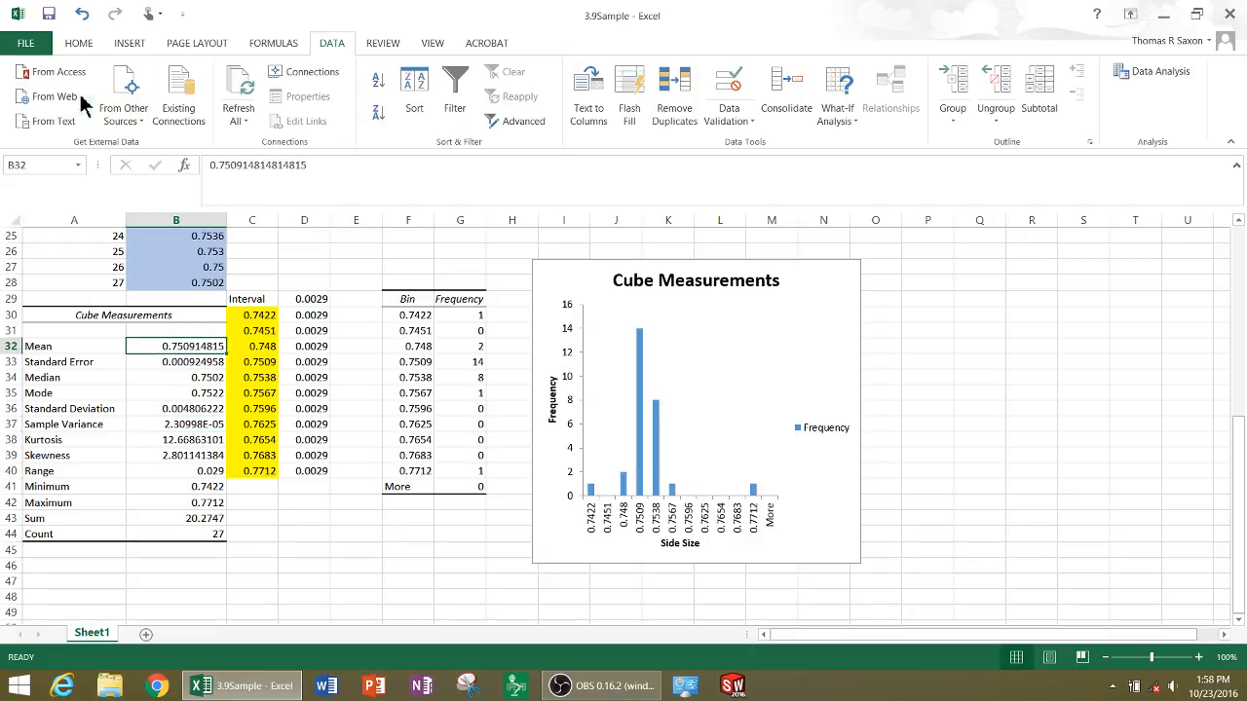
left_click(78, 43)
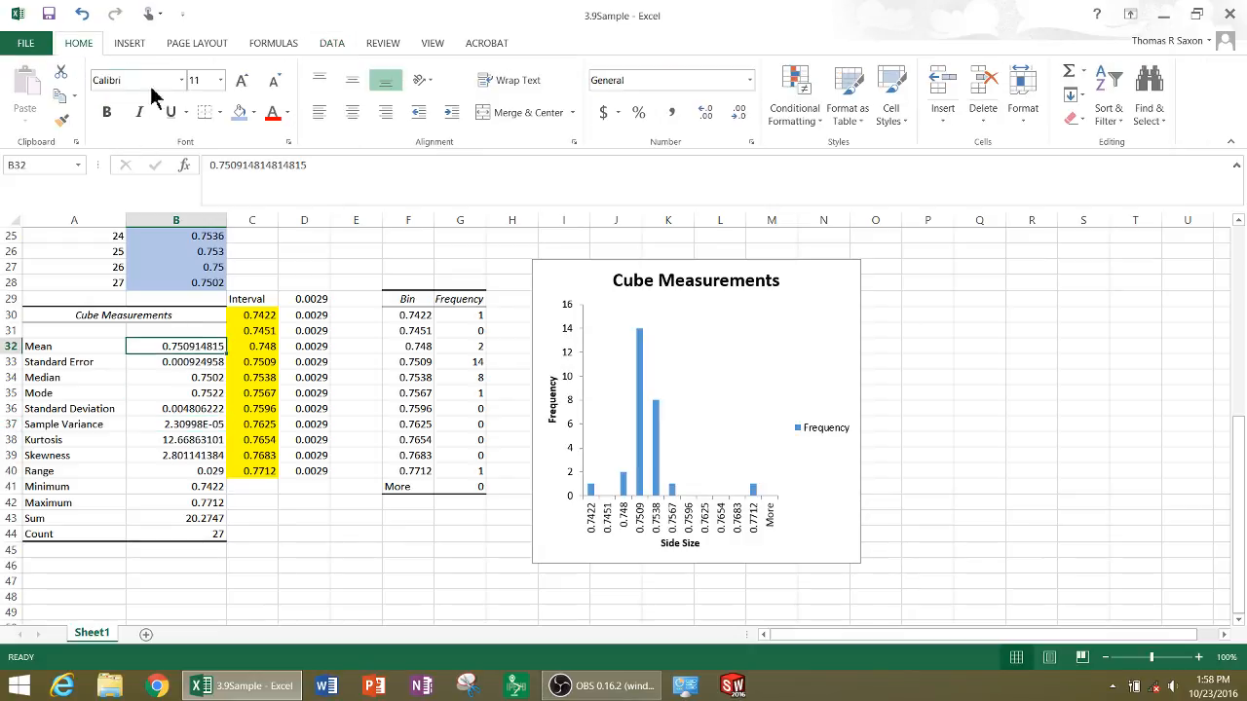
left_click(253, 112)
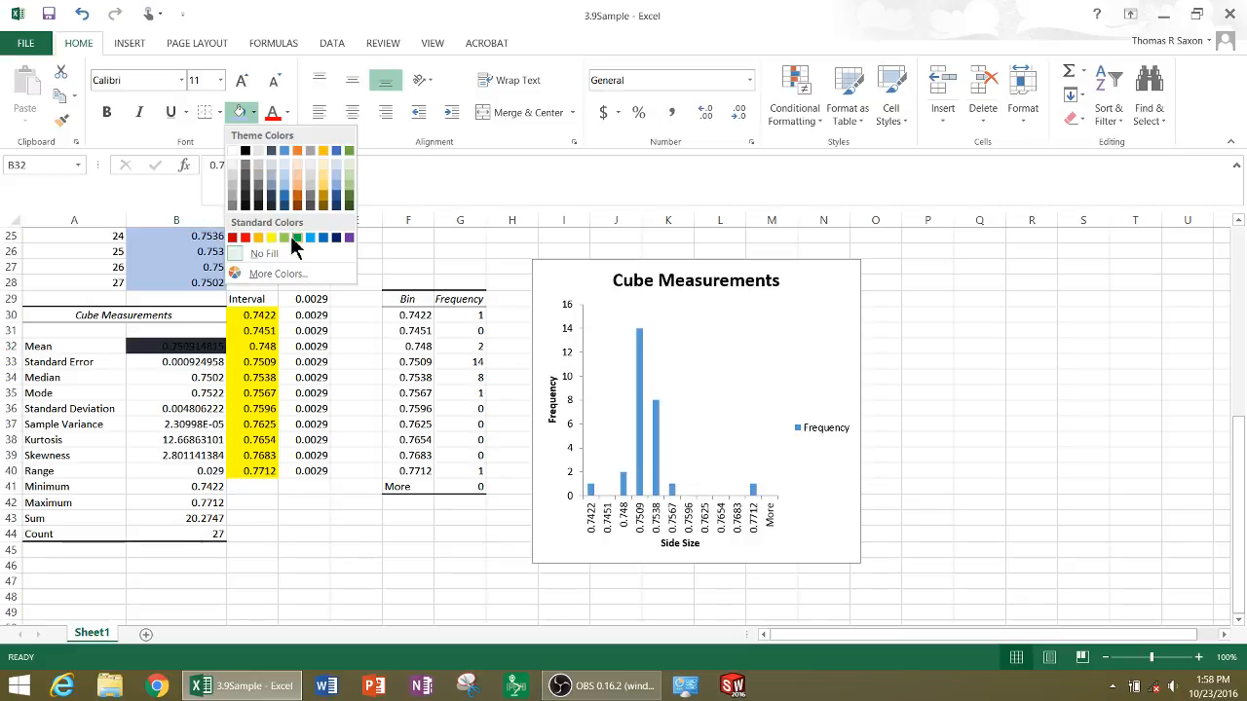
left_click(349, 175)
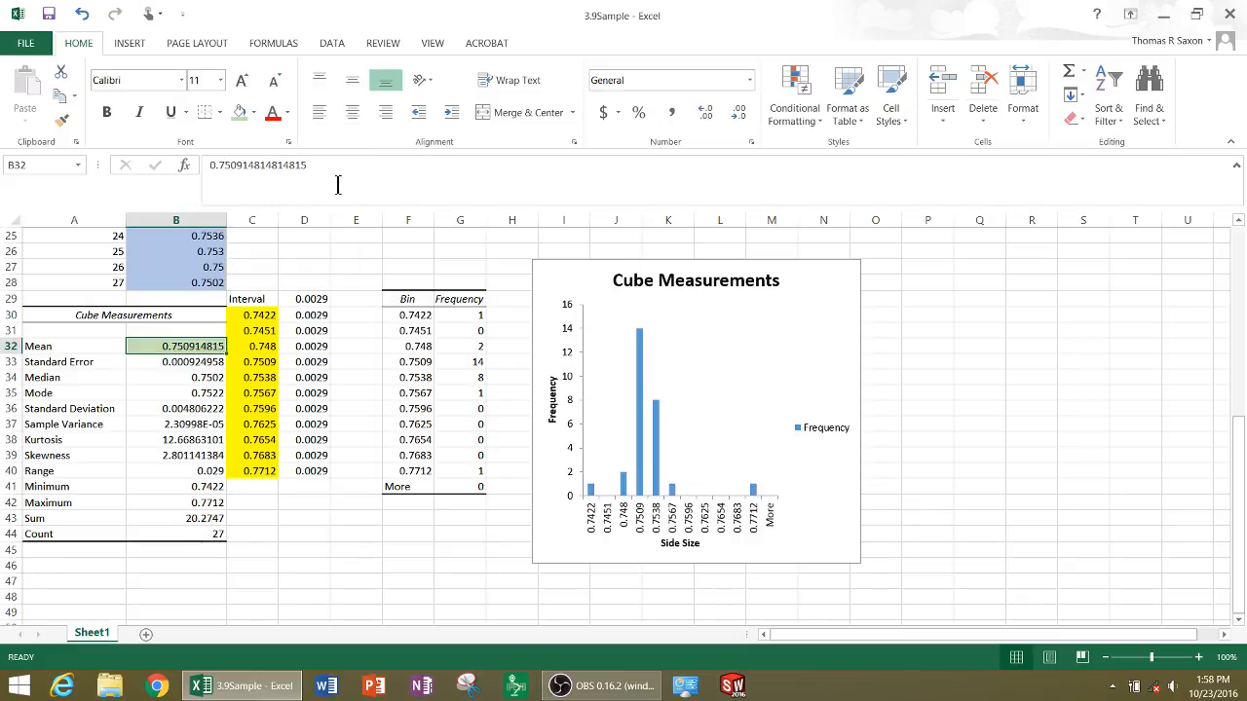
left_click(195, 409)
left_click(237, 114)
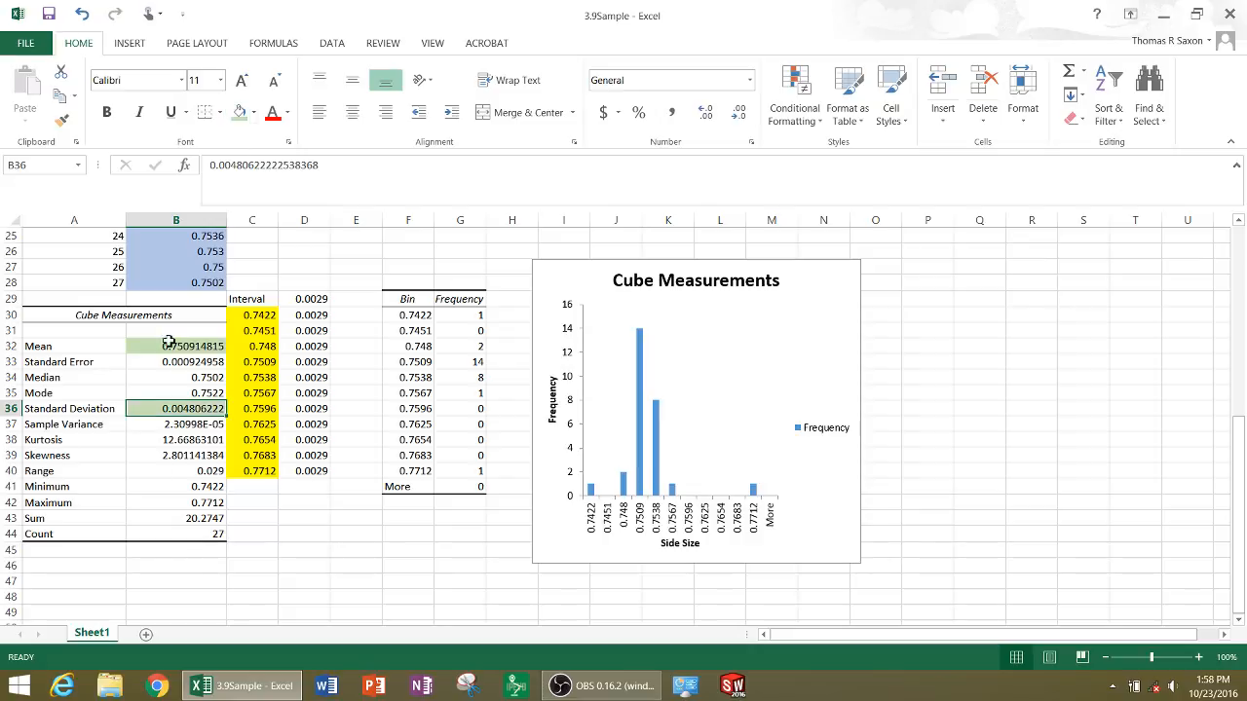
Add the labels "Smallest" in D45 and "Largest" in D46 below the statistics
left_click(353, 576)
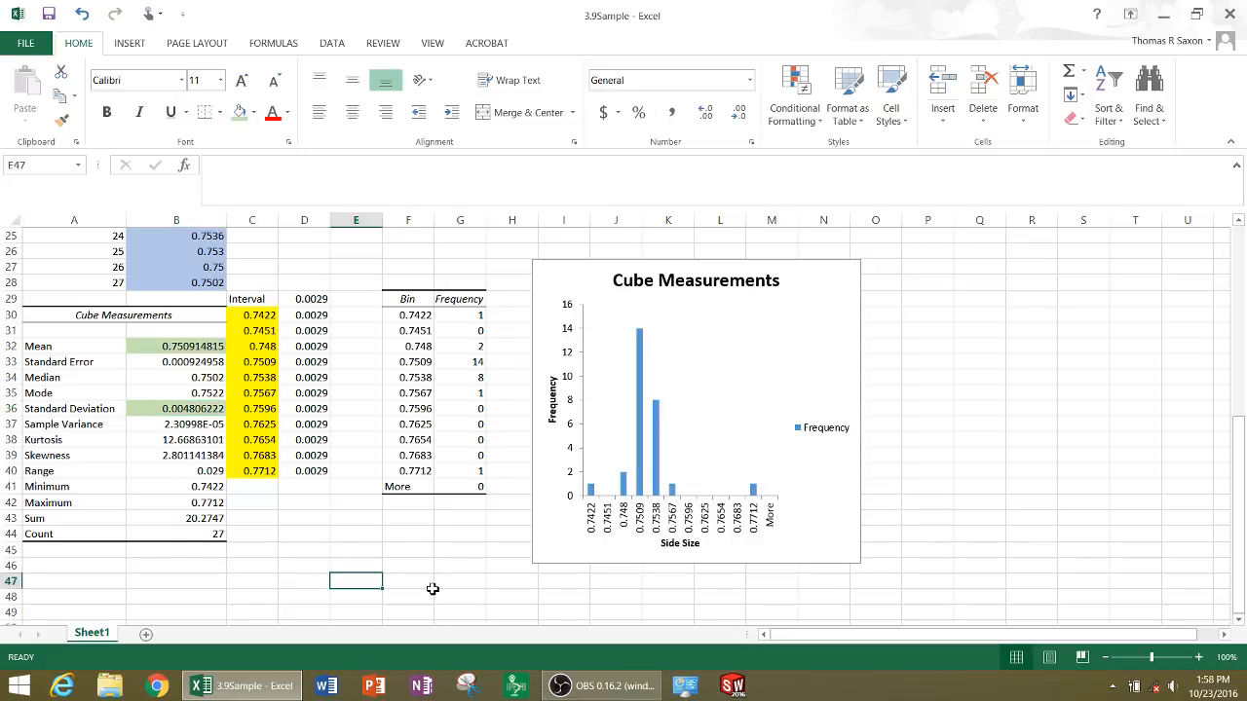
left_click(292, 553)
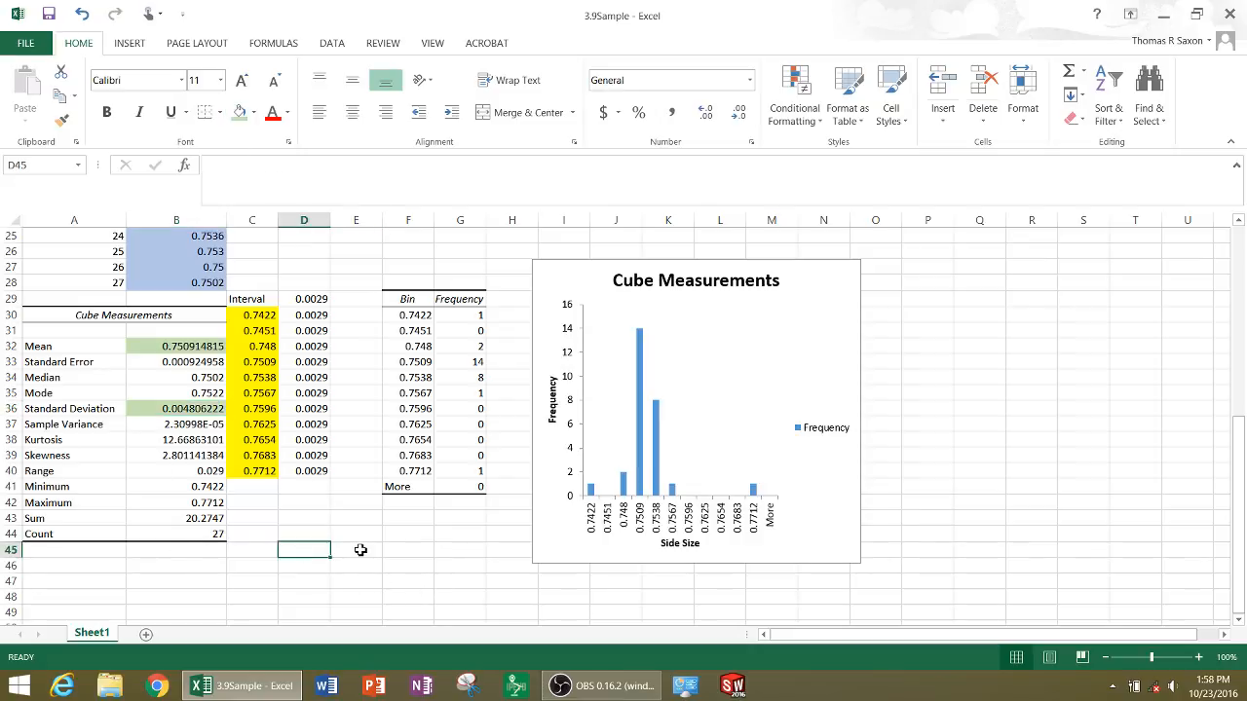
type("Smallest")
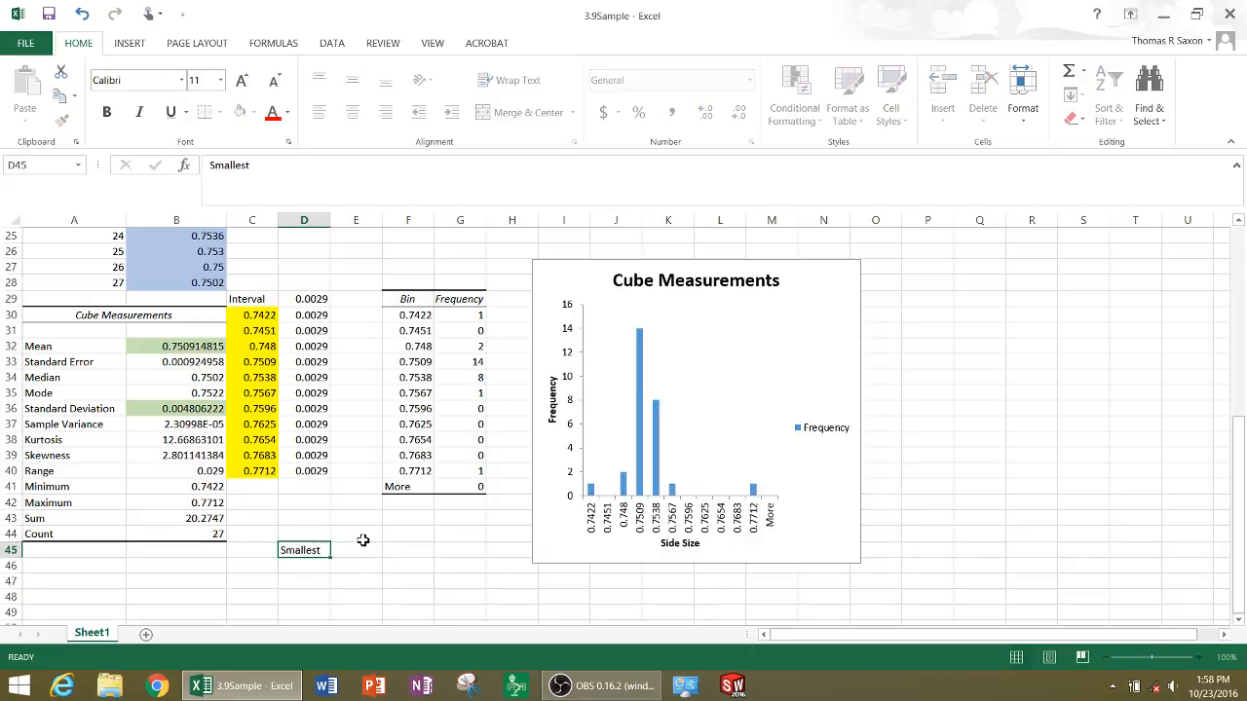
key("Return")
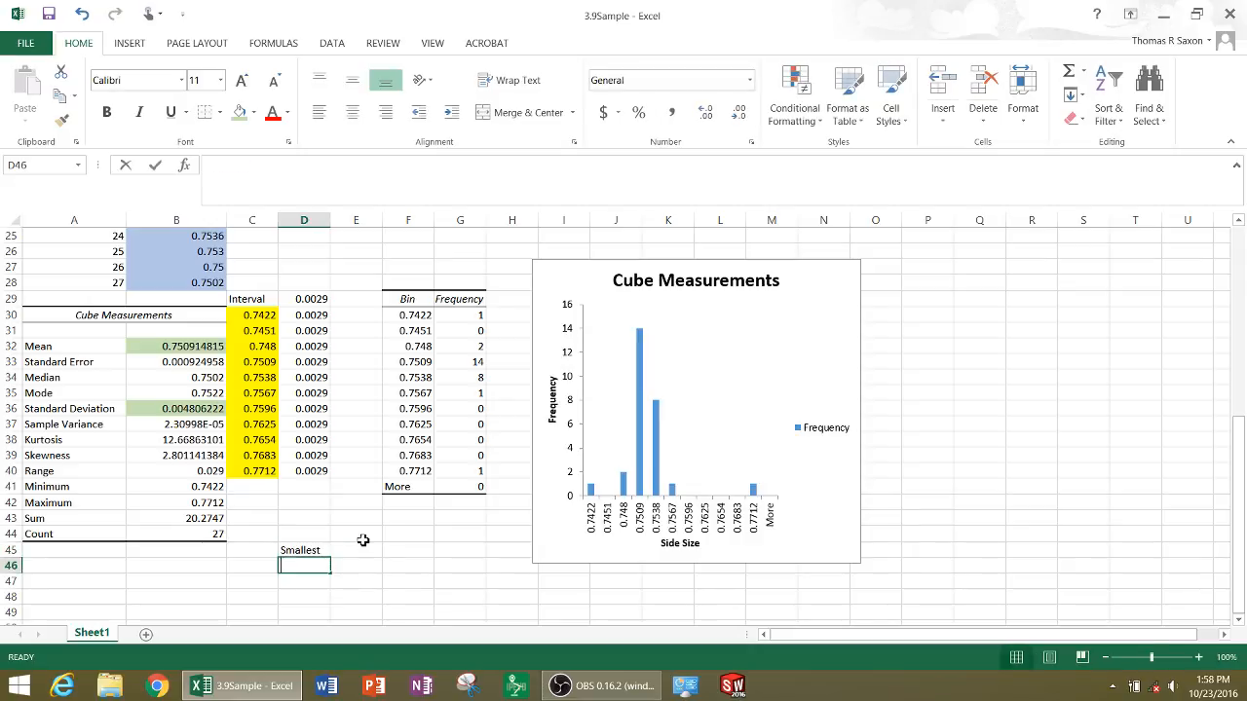
type("Largest")
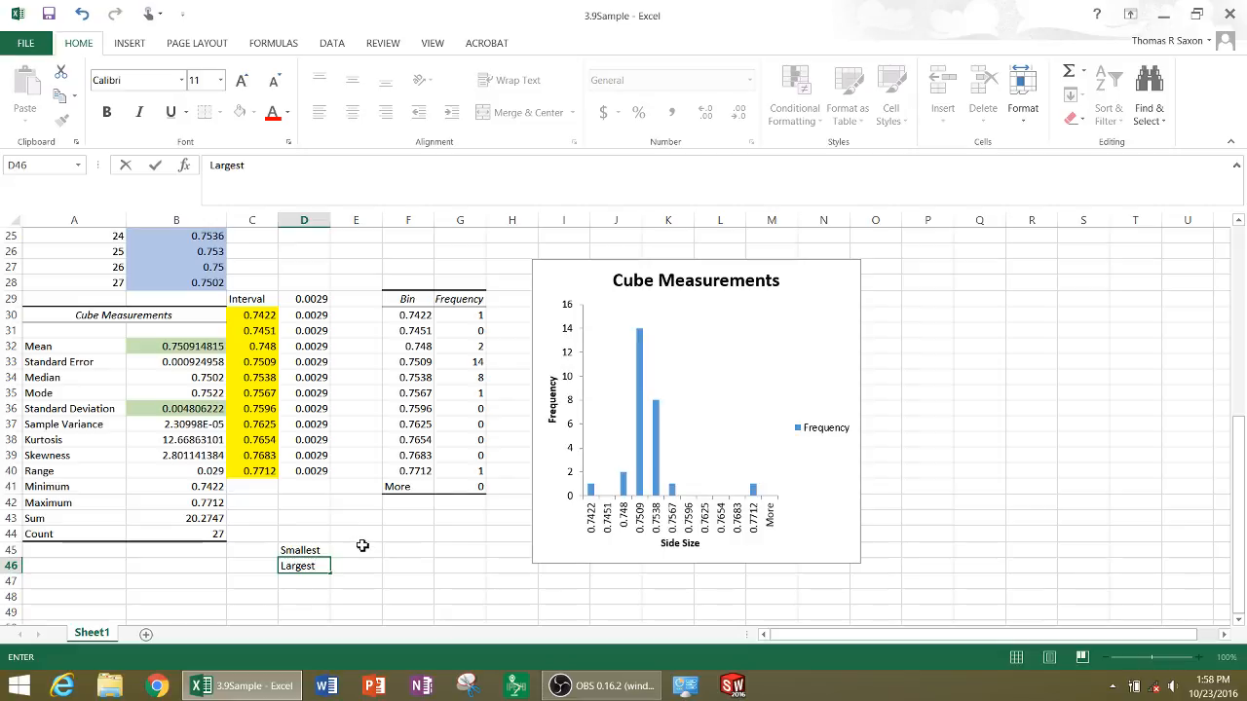
Calculate the Smallest limit in E45 as the mean minus two standard deviations, using =B32-2*B36
left_click(369, 552)
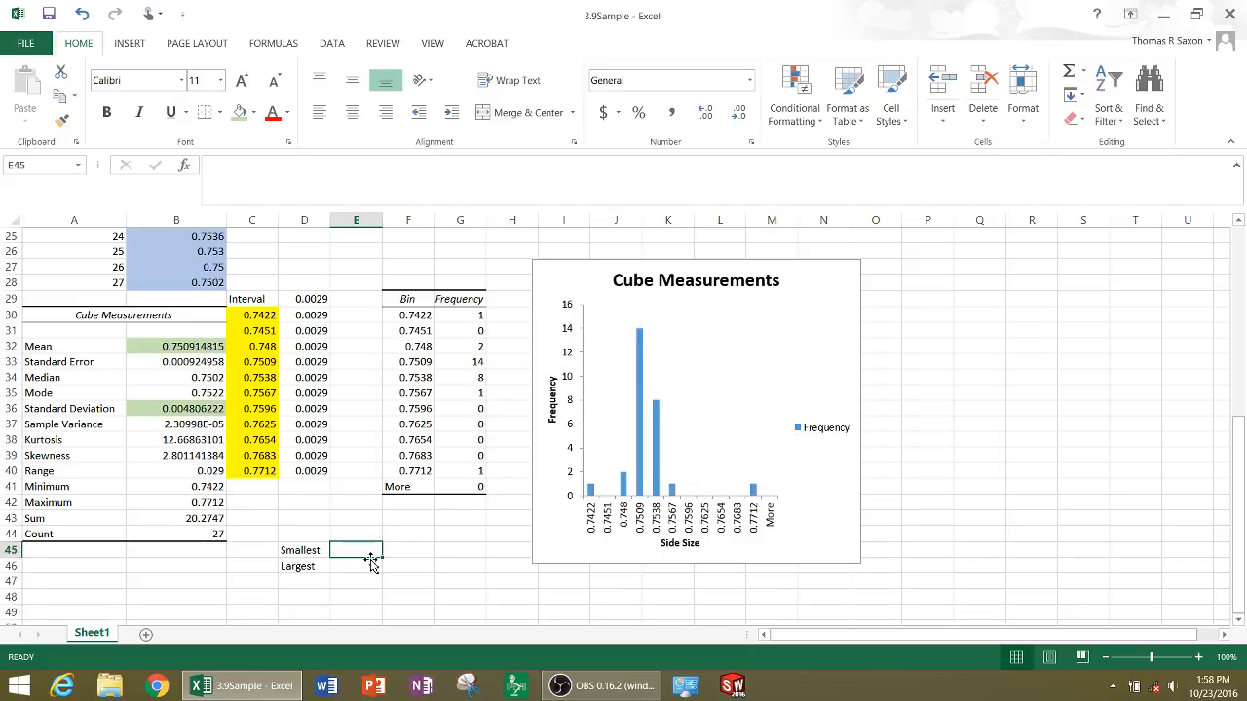
type("=")
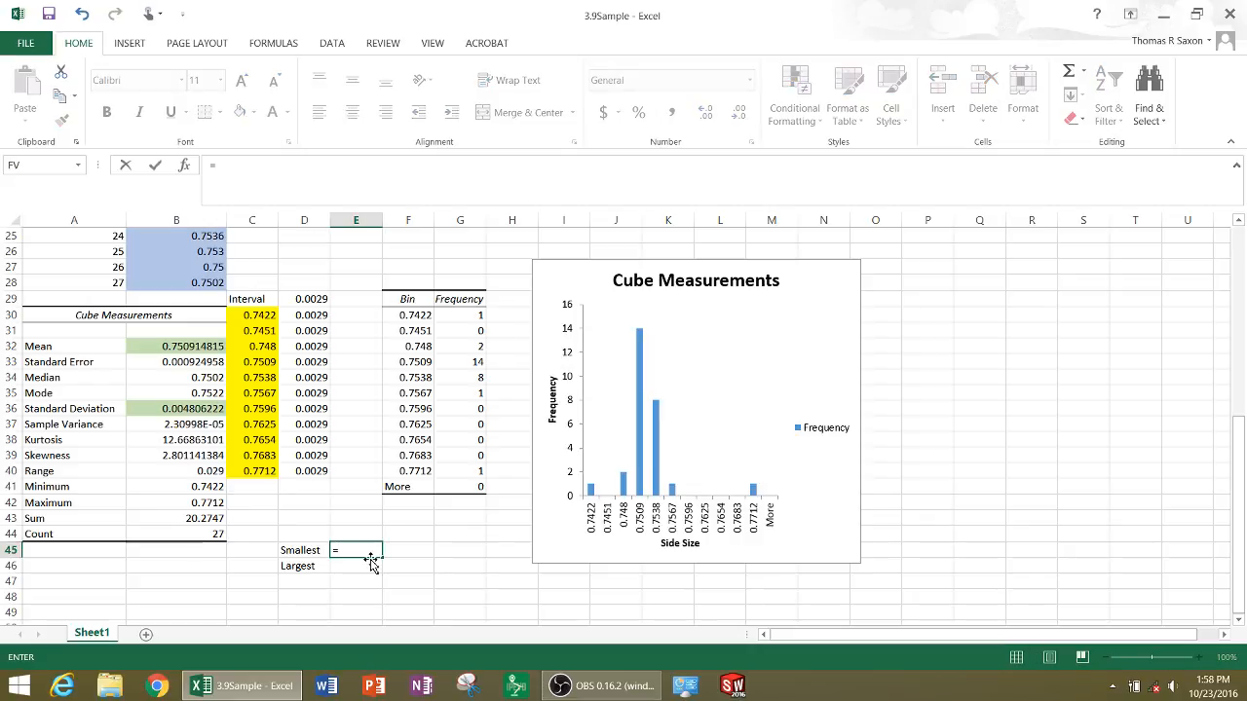
left_click(163, 349)
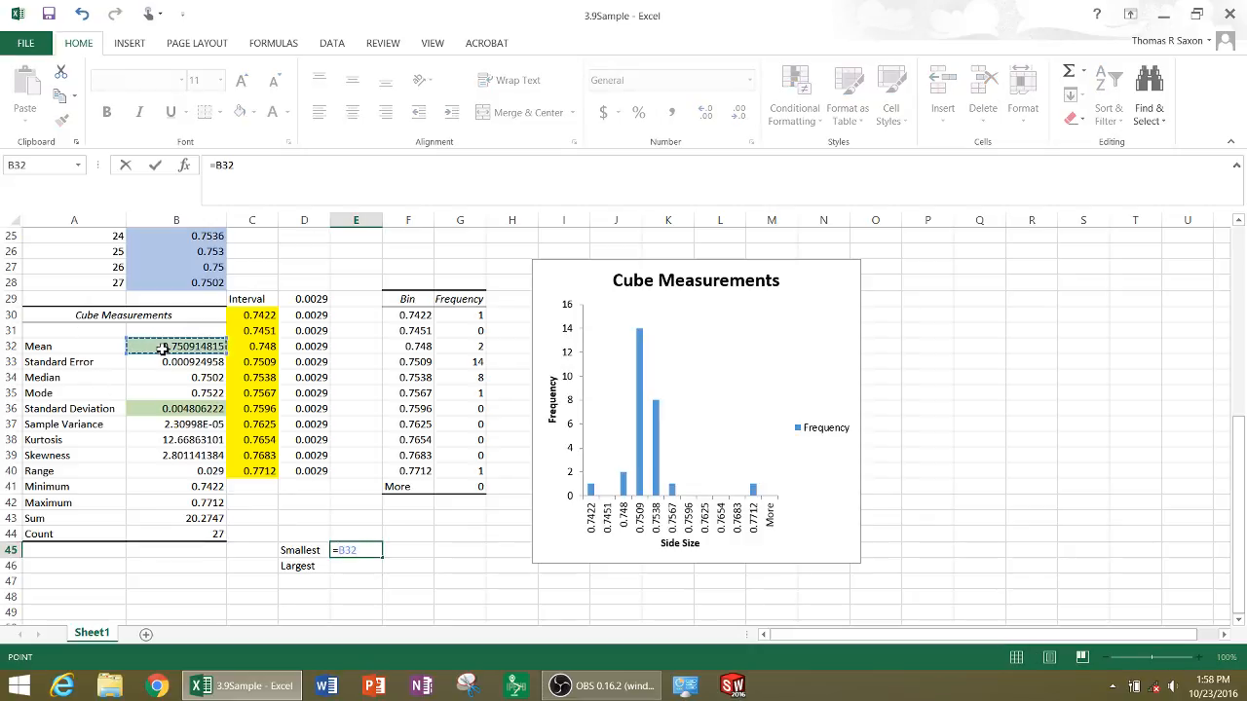
type("-2*")
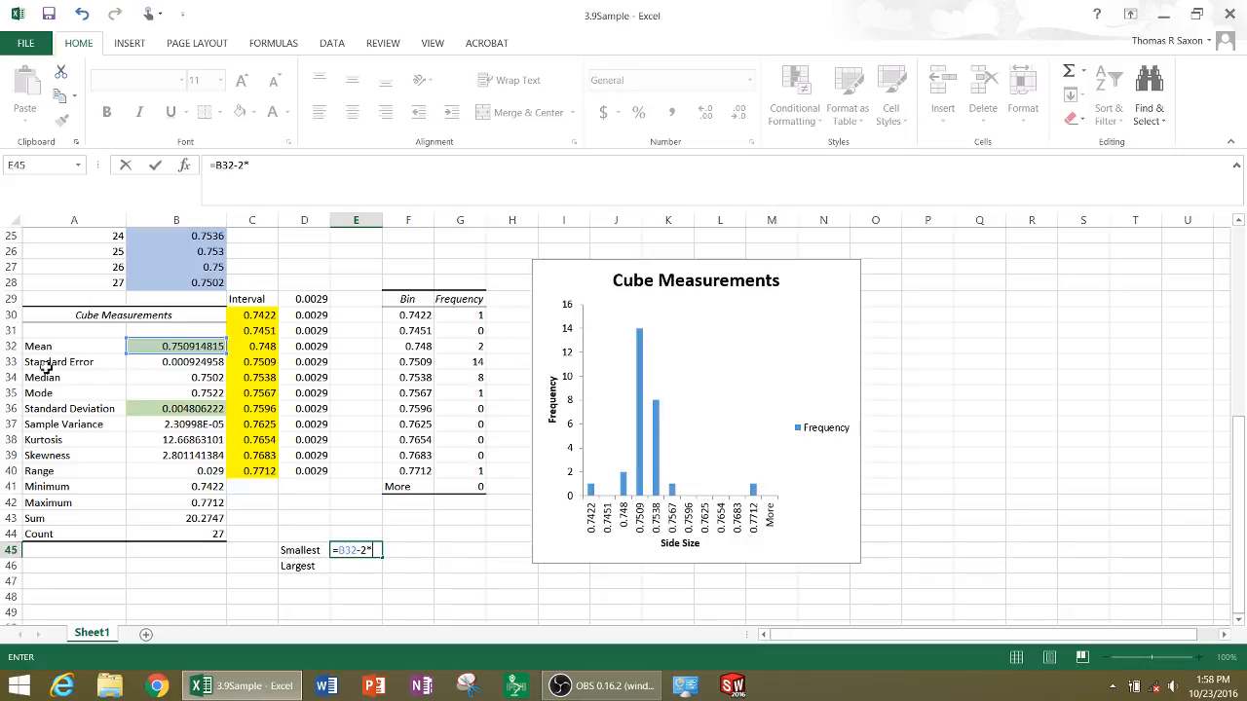
left_click(181, 411)
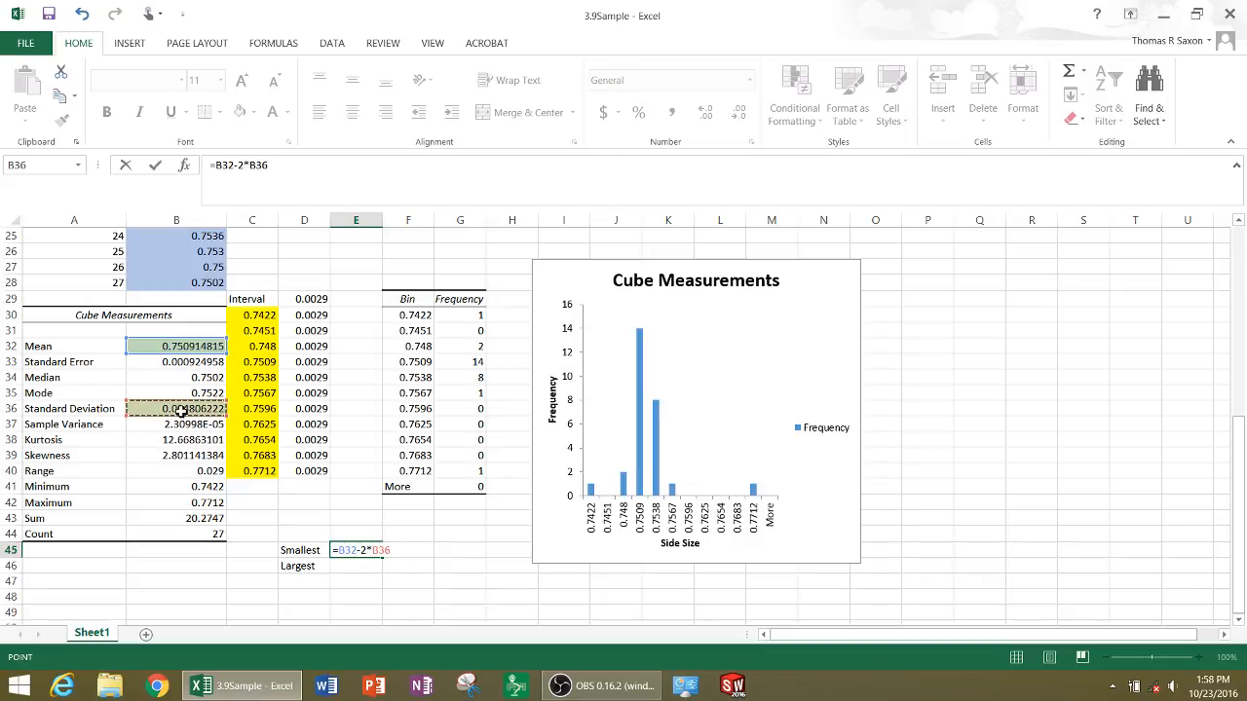
key("Return")
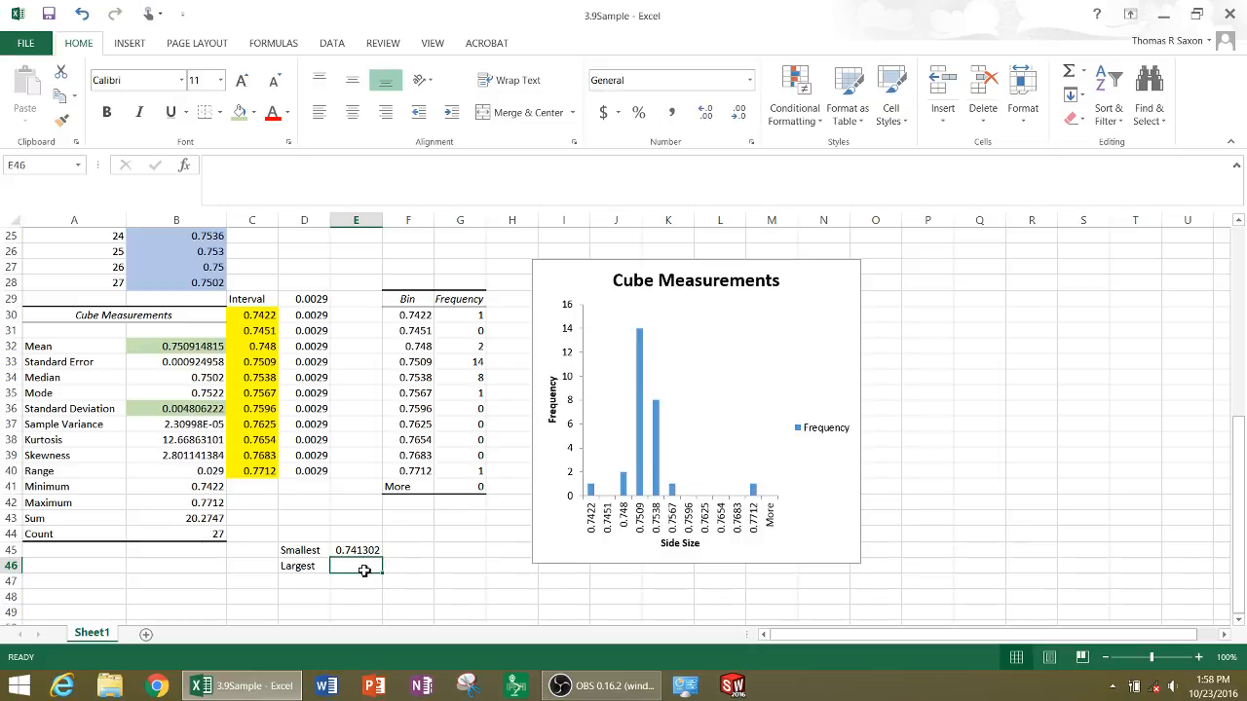
Calculate the Largest limit in E46 as the mean plus two standard deviations, using =B32+2*B36
type("=")
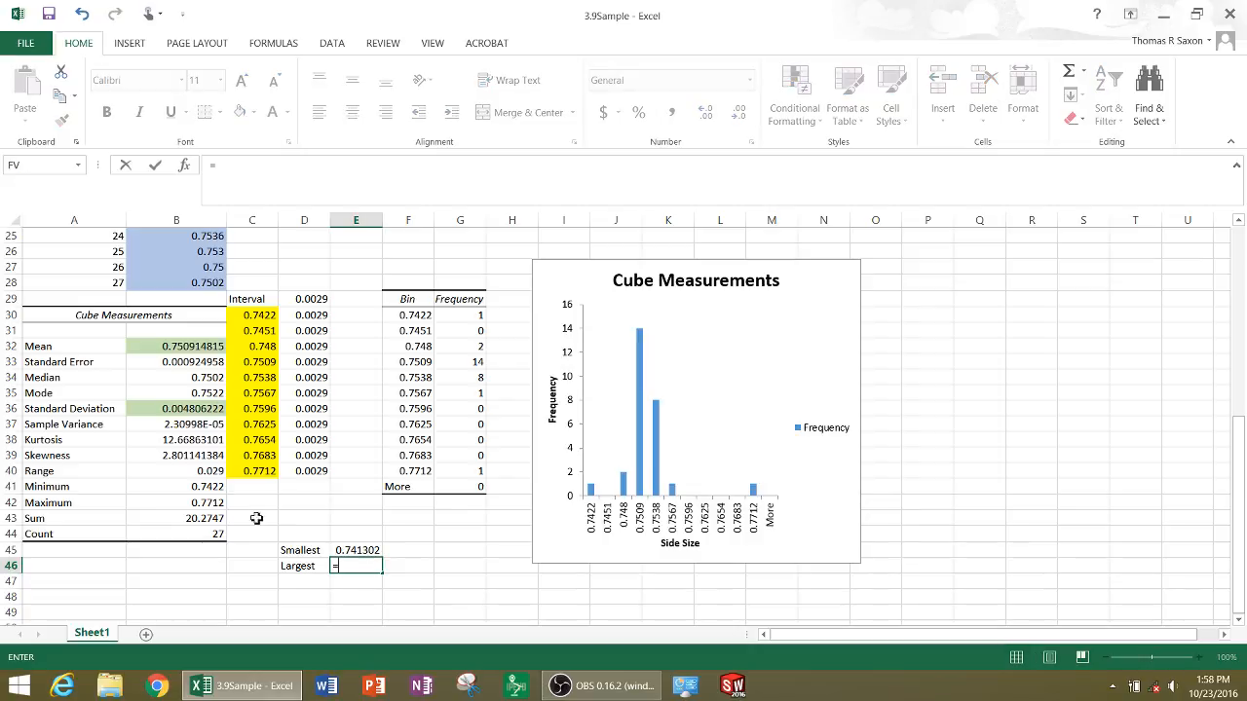
left_click(167, 349)
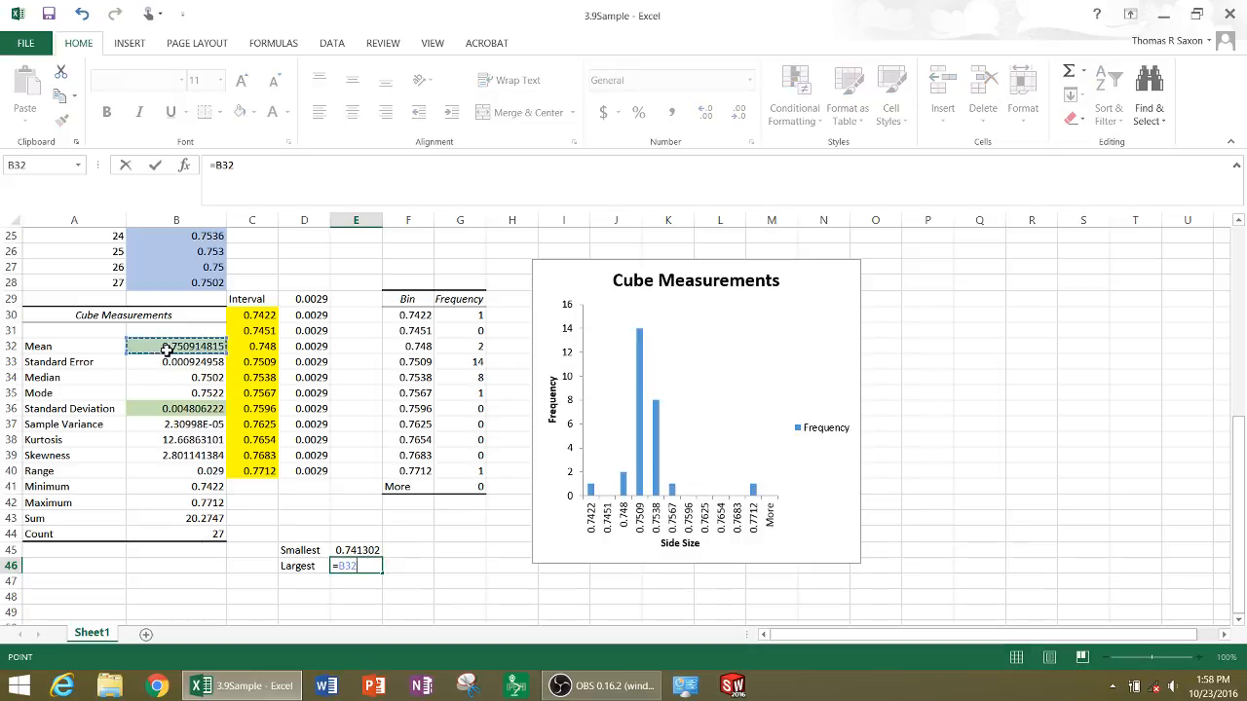
type("+2")
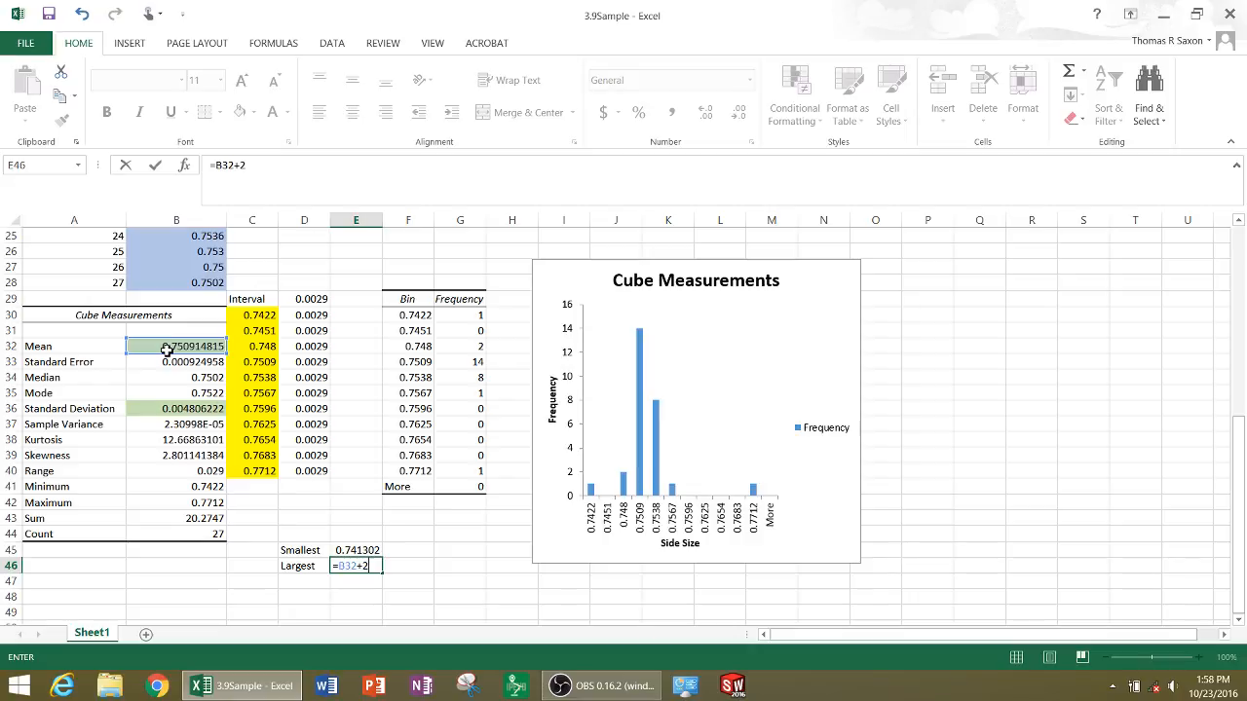
type("*")
left_click(178, 413)
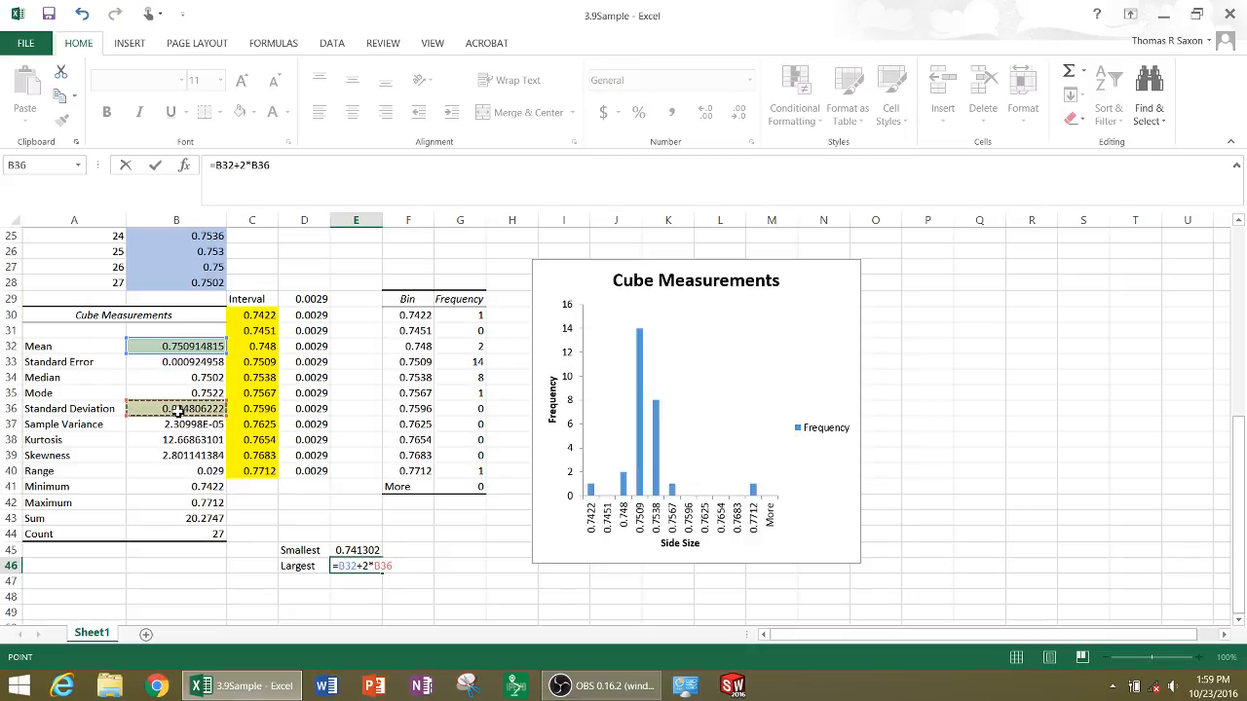
key("Return")
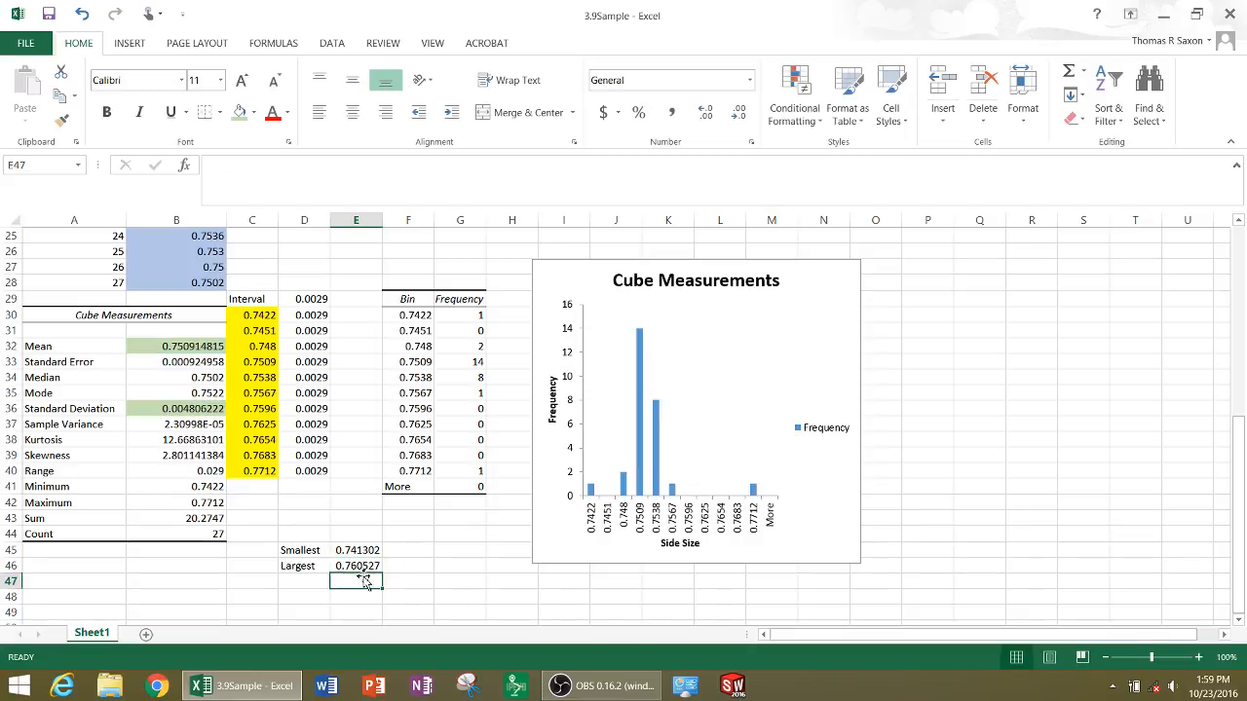
Flag the outlying 0.7712 measurement of cube 12 in B13 with a red fill
mouse_move(756, 501)
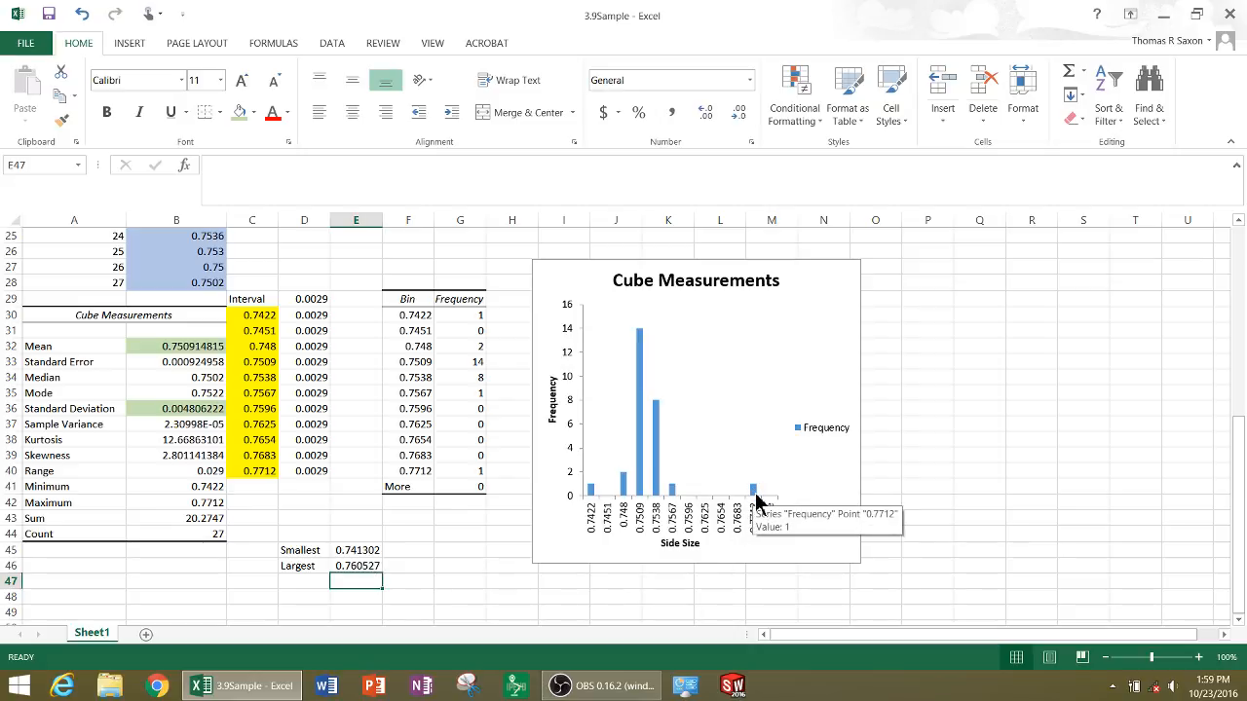
scroll(756, 501, "up", 3, "ctrl")
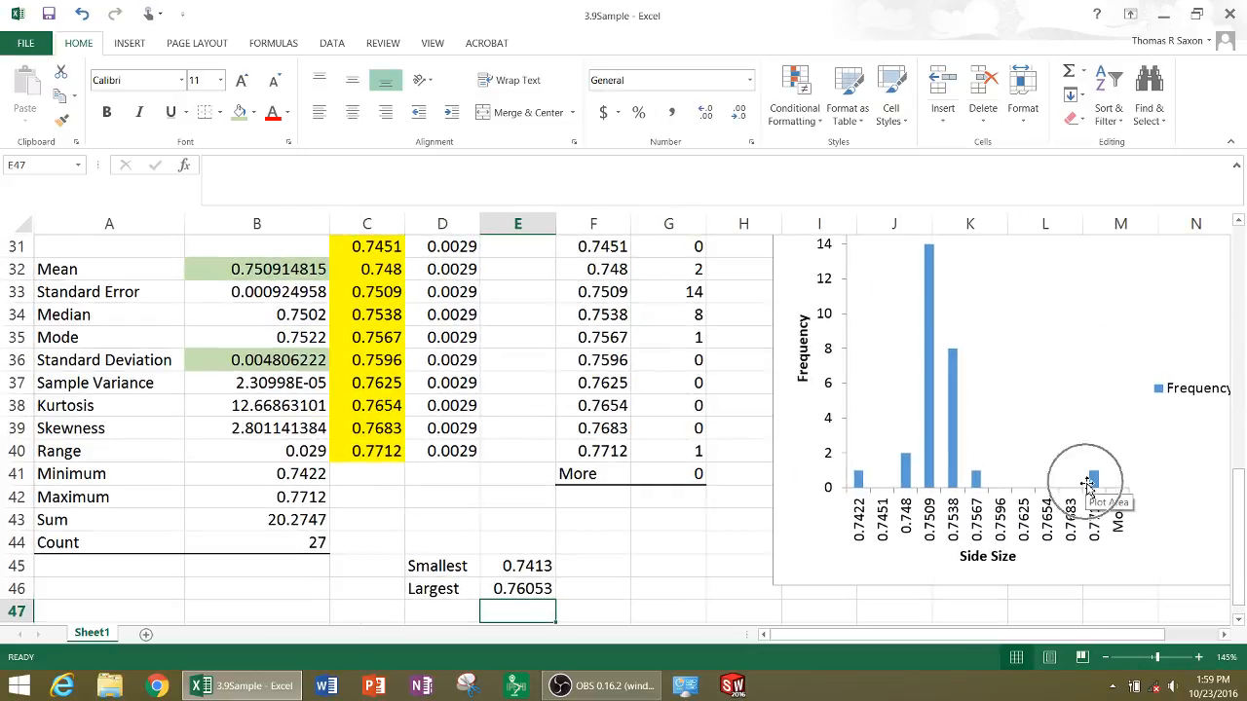
key("ctrl")
key("ctrl")
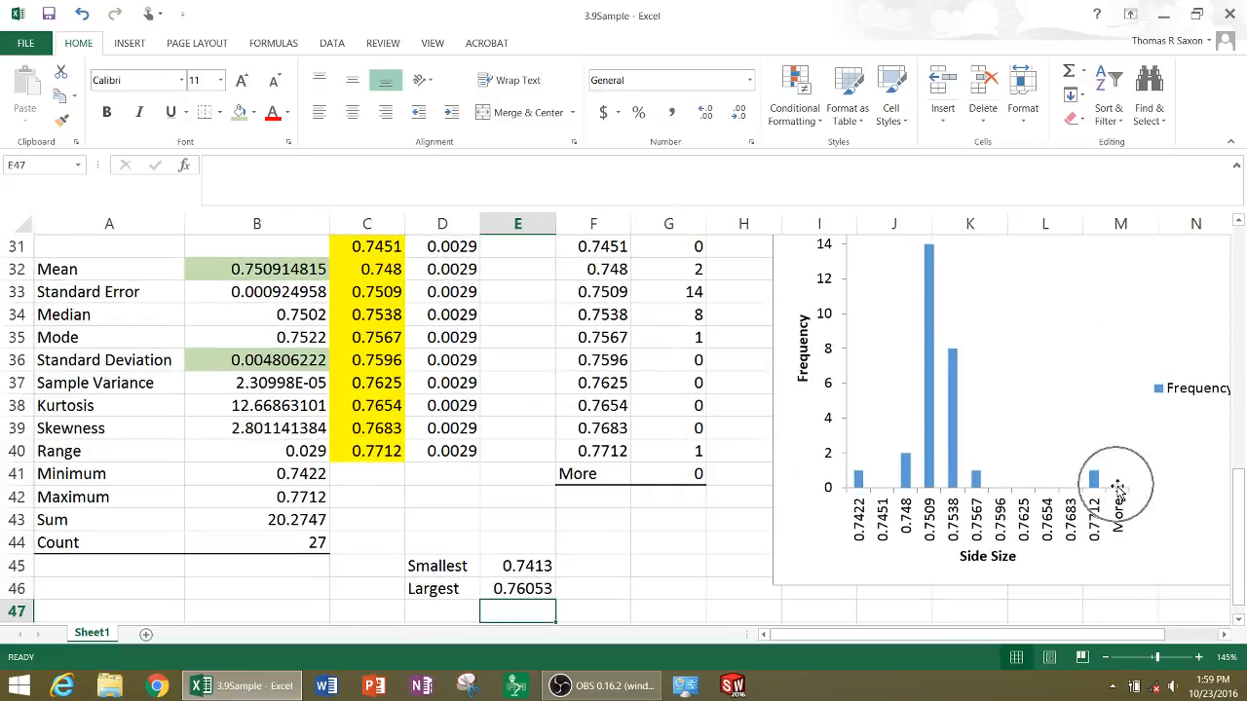
key("ctrl")
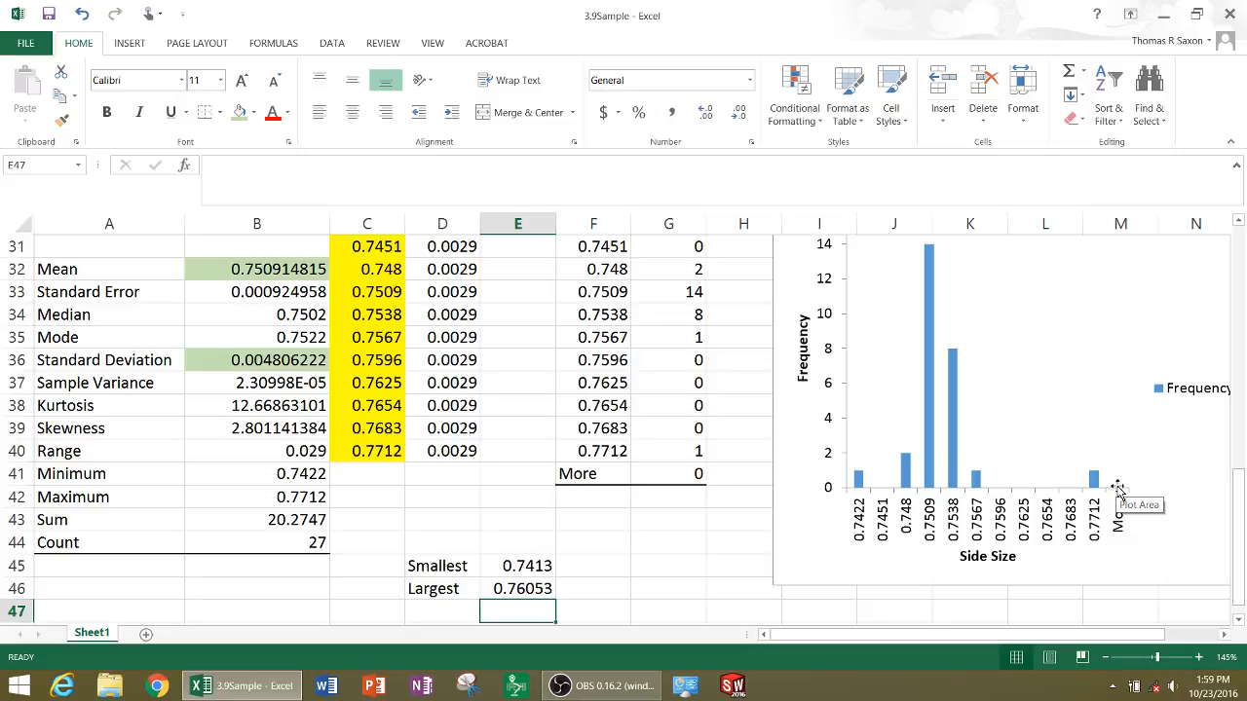
scroll(484, 474, "up", 5)
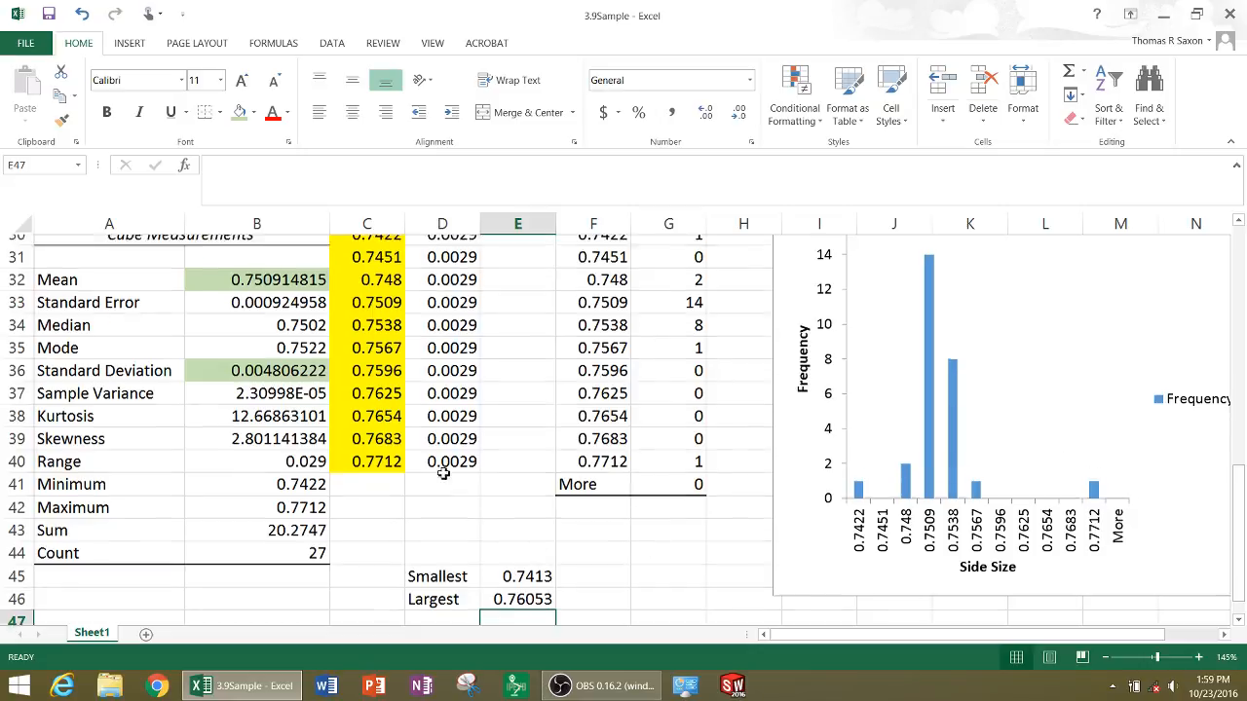
scroll(427, 477, "up", 1)
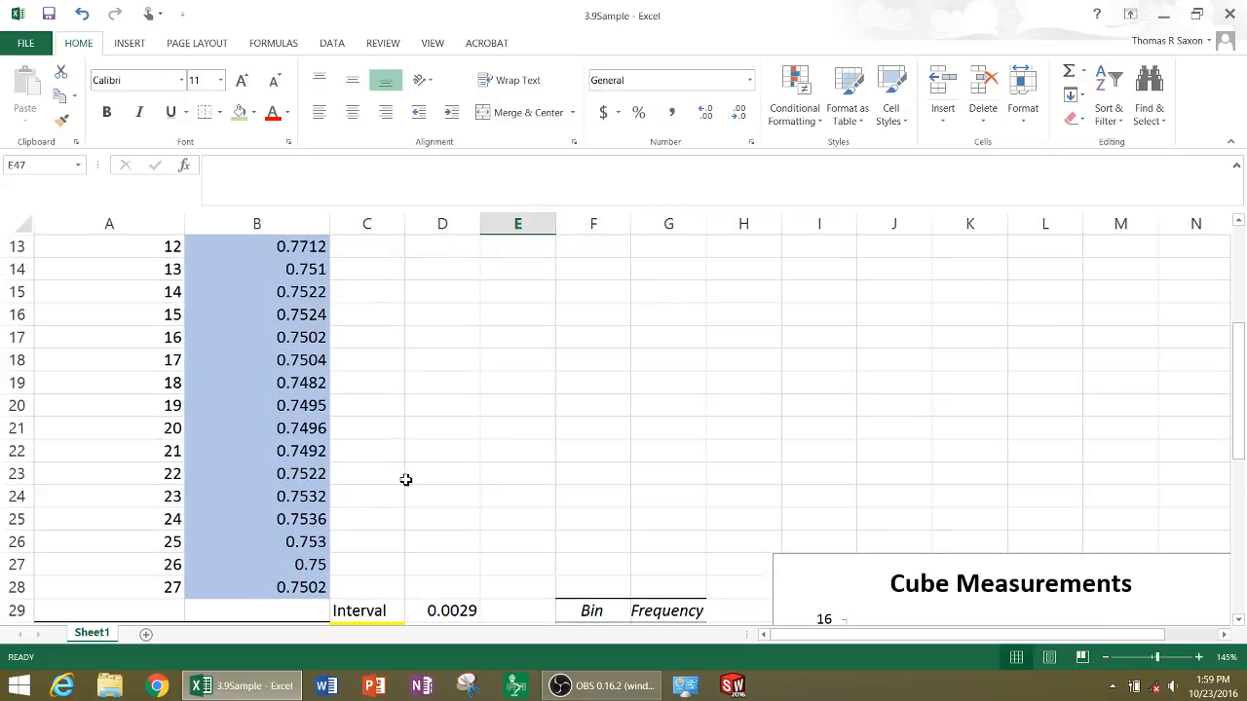
scroll(403, 478, "up", 1)
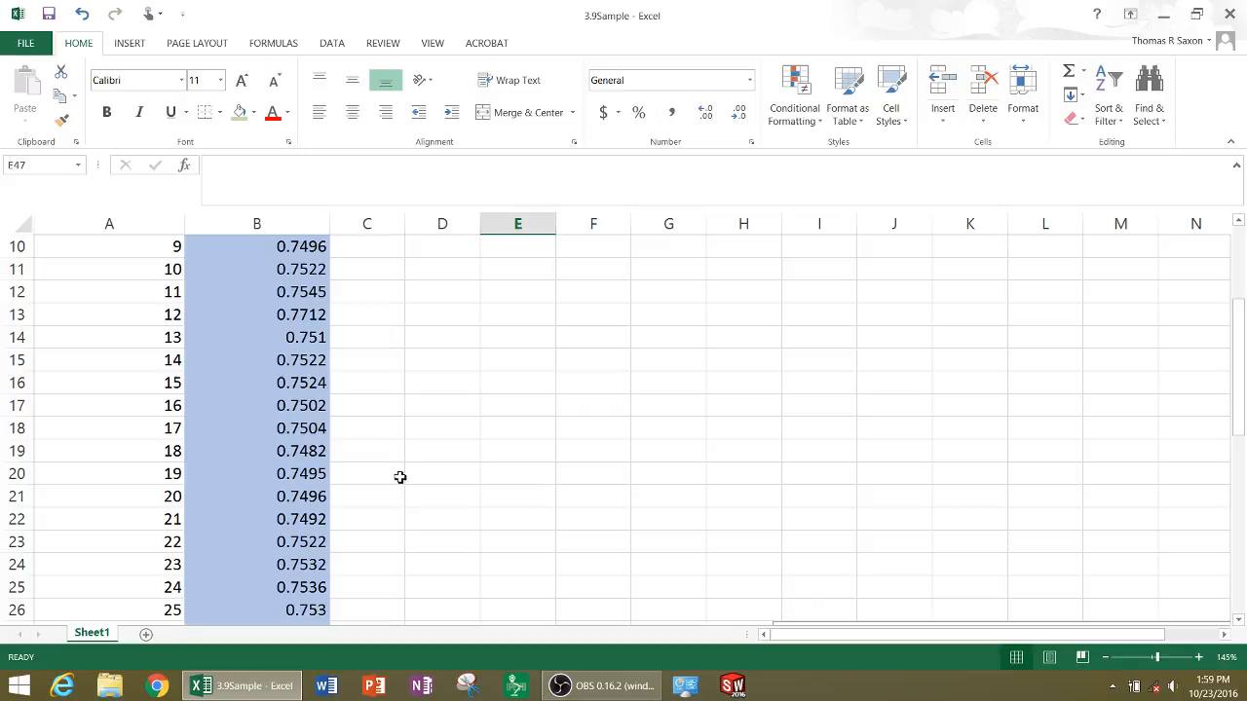
left_click(297, 315)
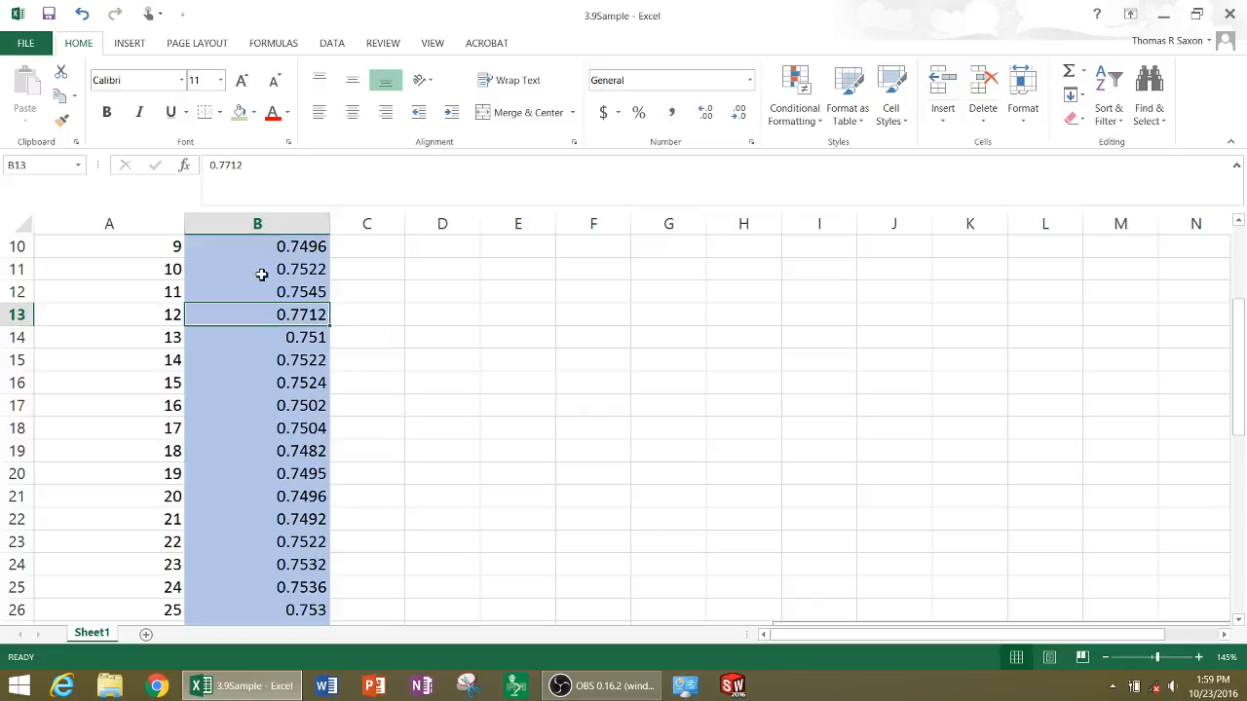
left_click(253, 113)
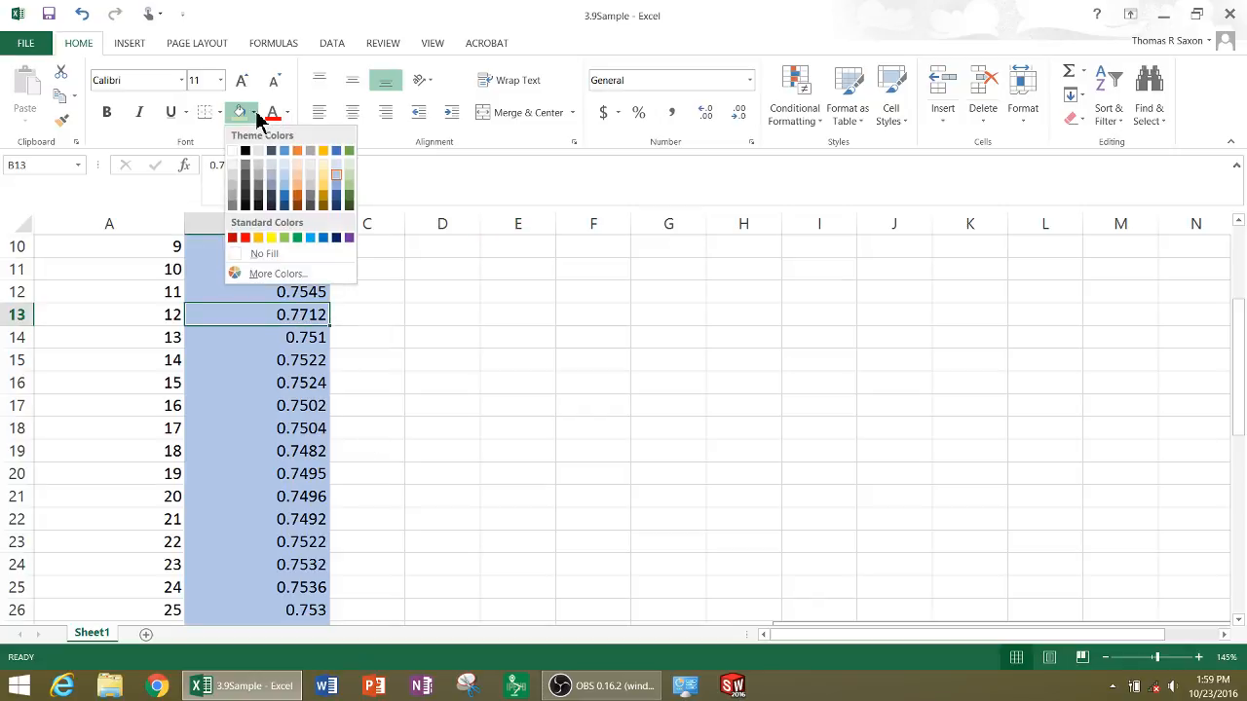
left_click(244, 238)
left_click(438, 391)
Review the Smallest and Largest limits in E45 and E46 against the histogram of side sizes
scroll(436, 398, "down", 8, "ctrl")
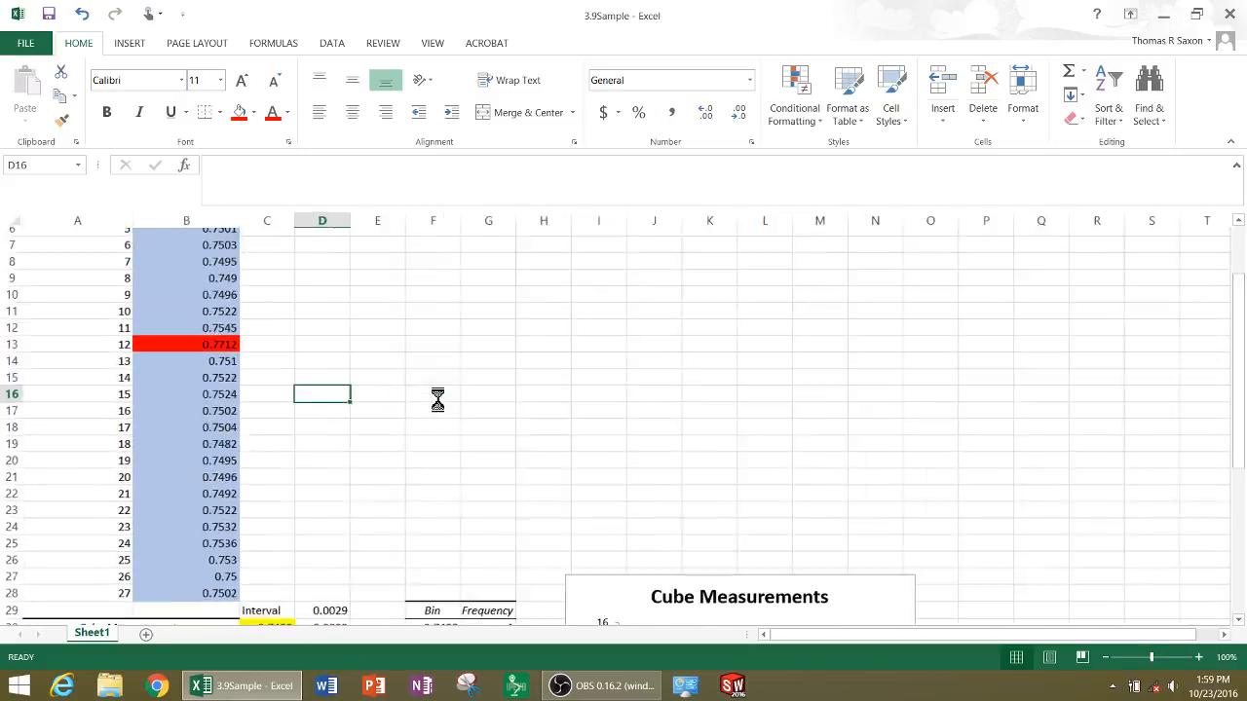
scroll(156, 449, "up", 6, "ctrl")
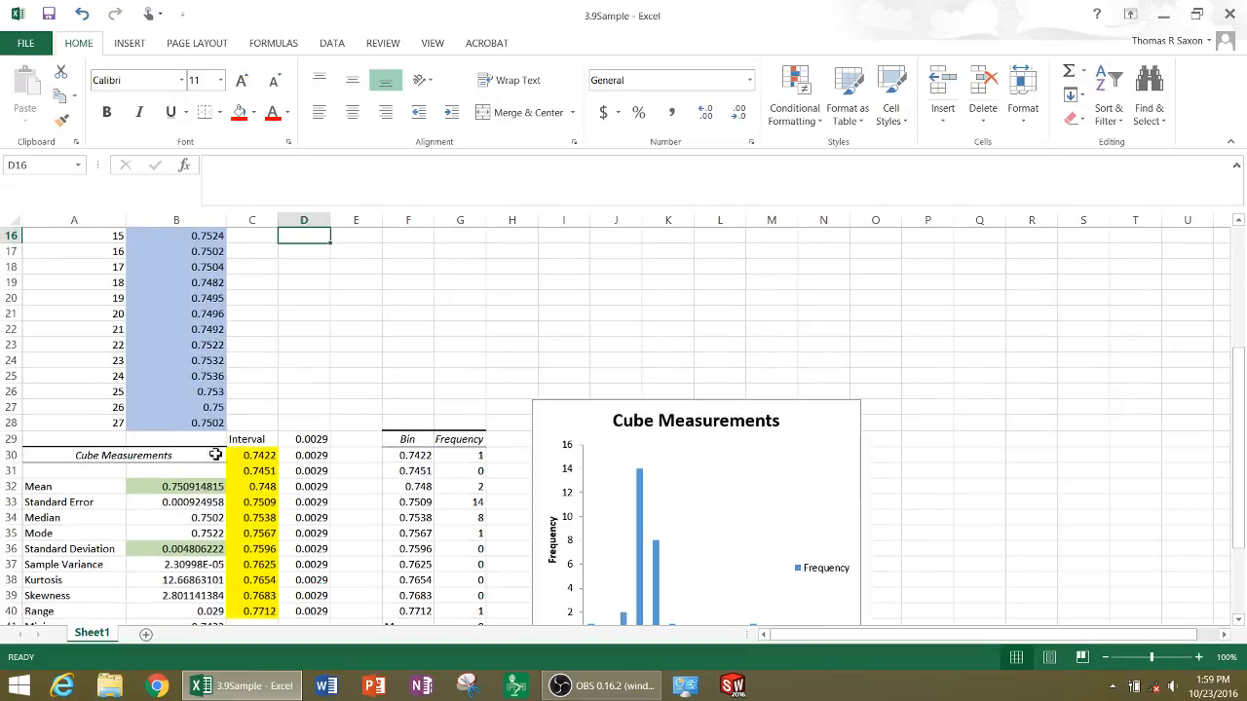
scroll(243, 441, "up", 3)
scroll(331, 448, "down", 9)
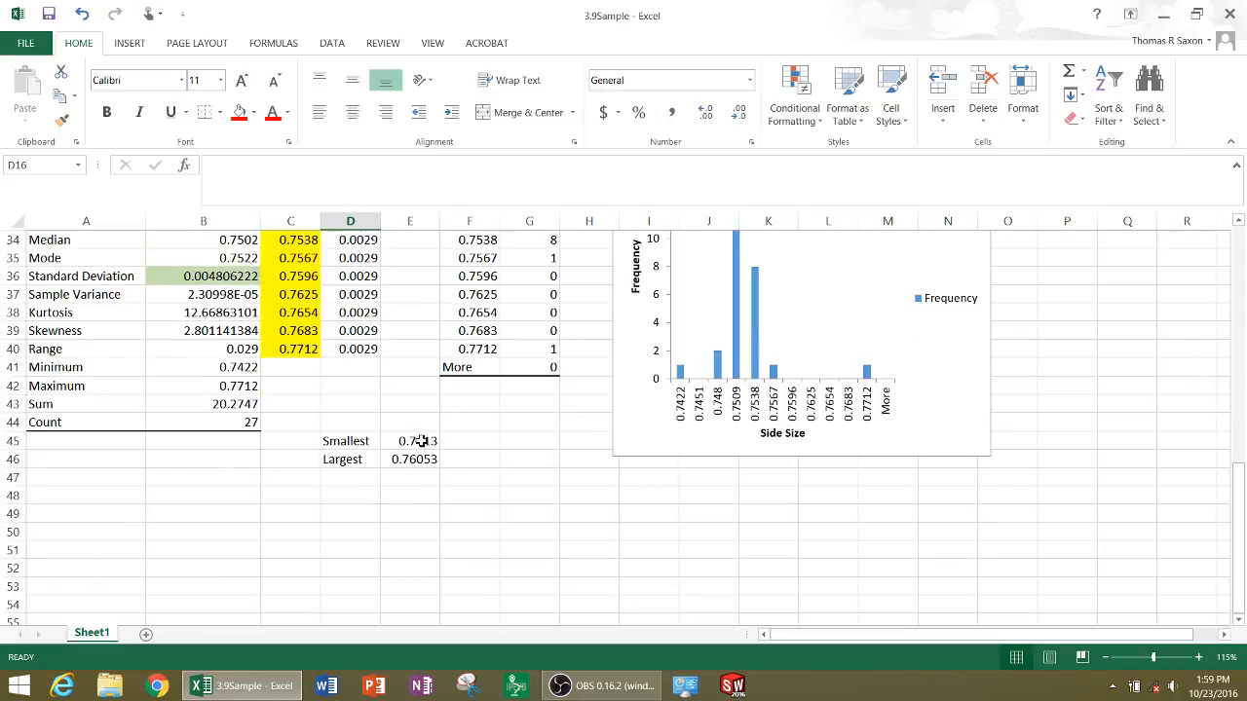
left_click(419, 442)
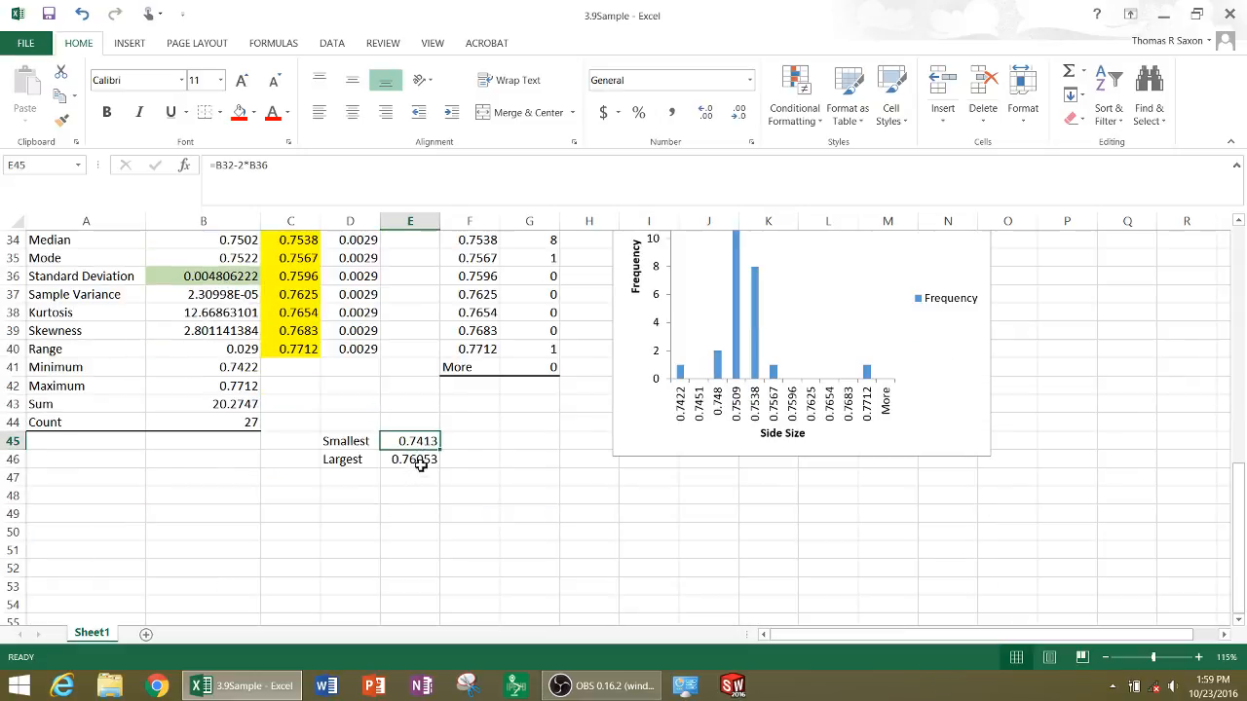
left_click(420, 463)
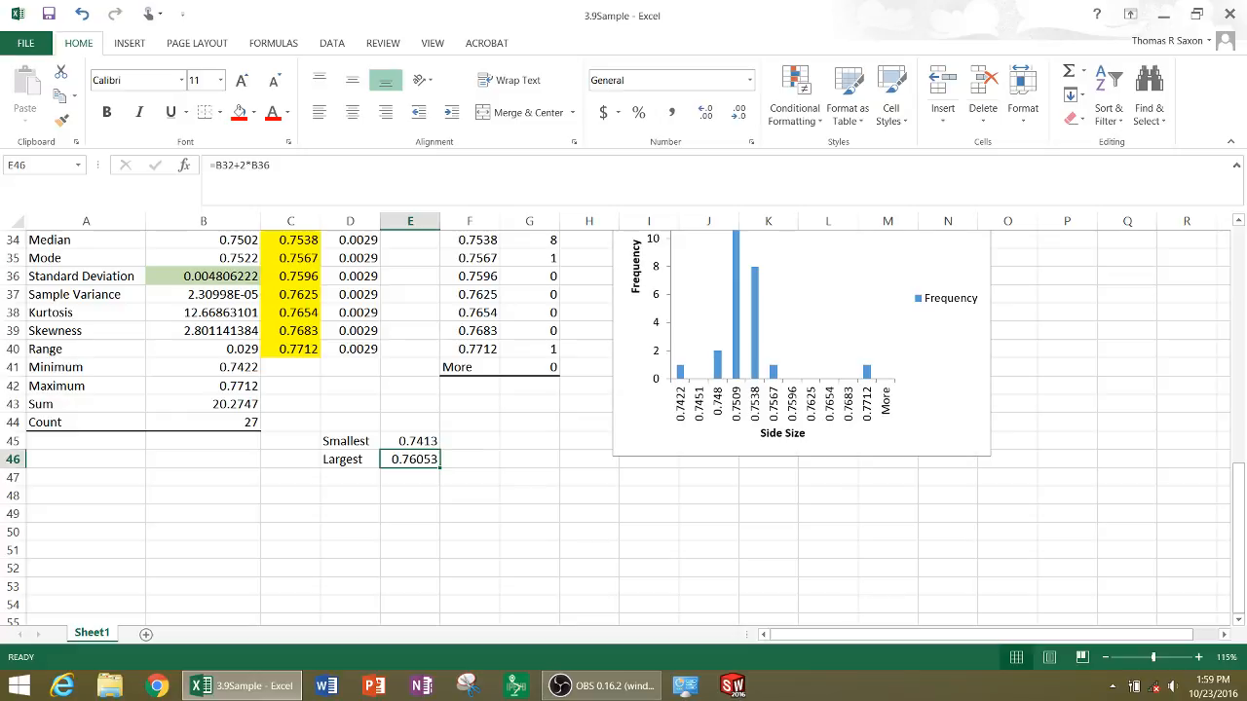
left_click(686, 460)
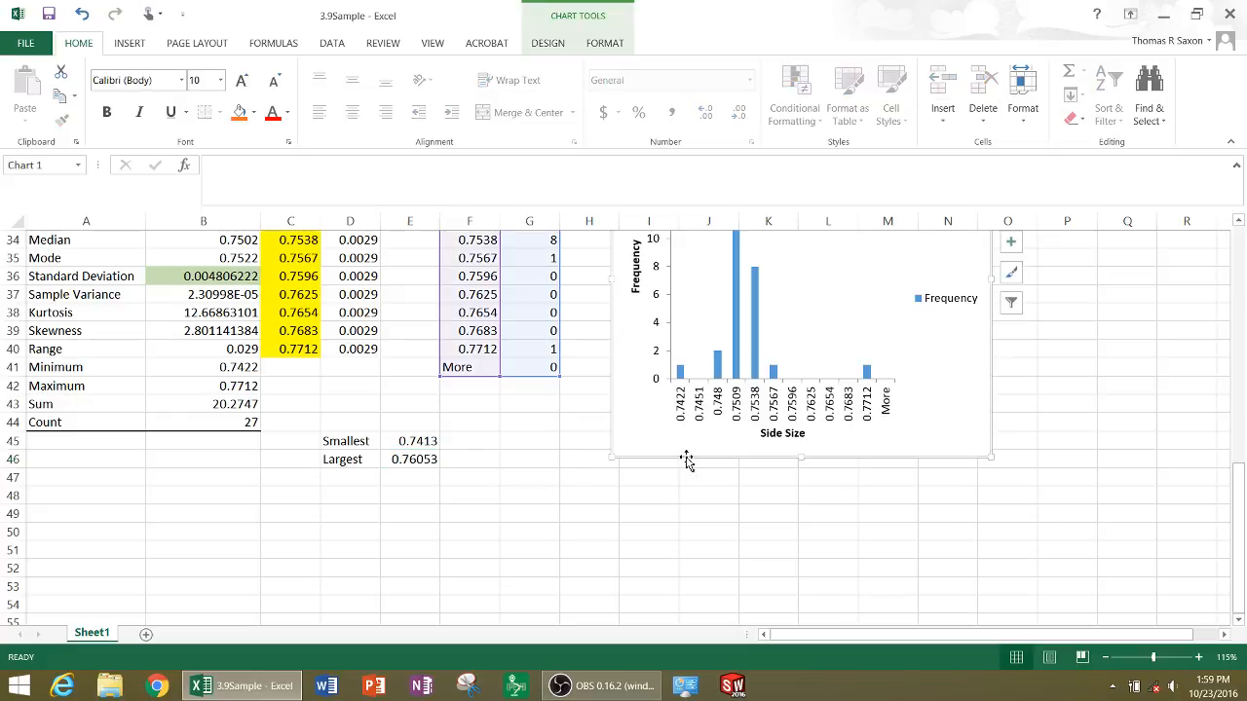